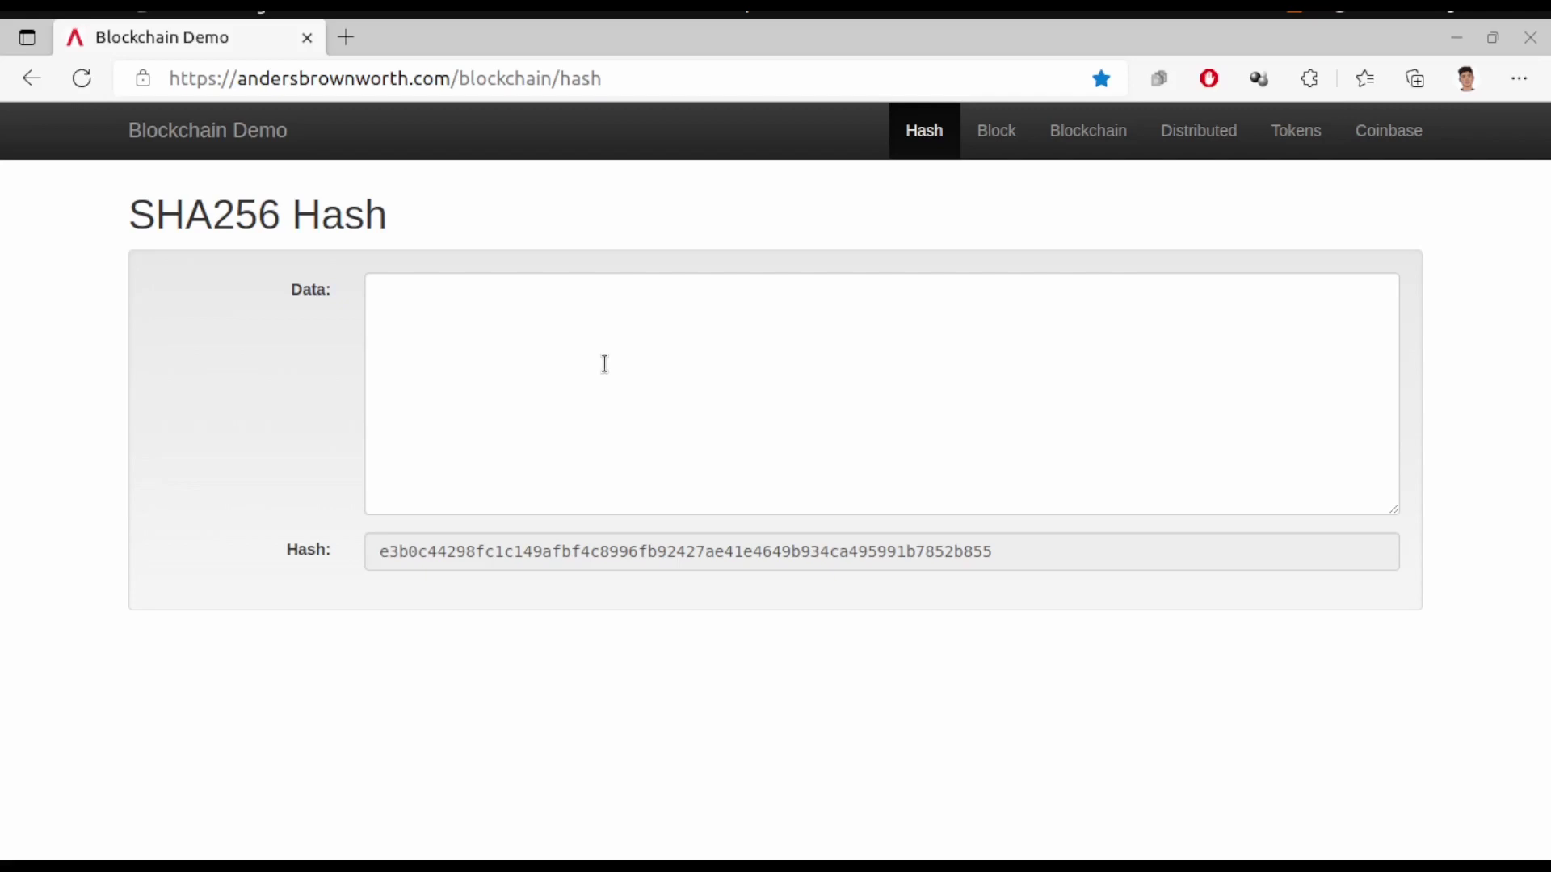
- Type some random sample text into the Data box, then replace it with 'data'
left_click(526, 329)
type("d")
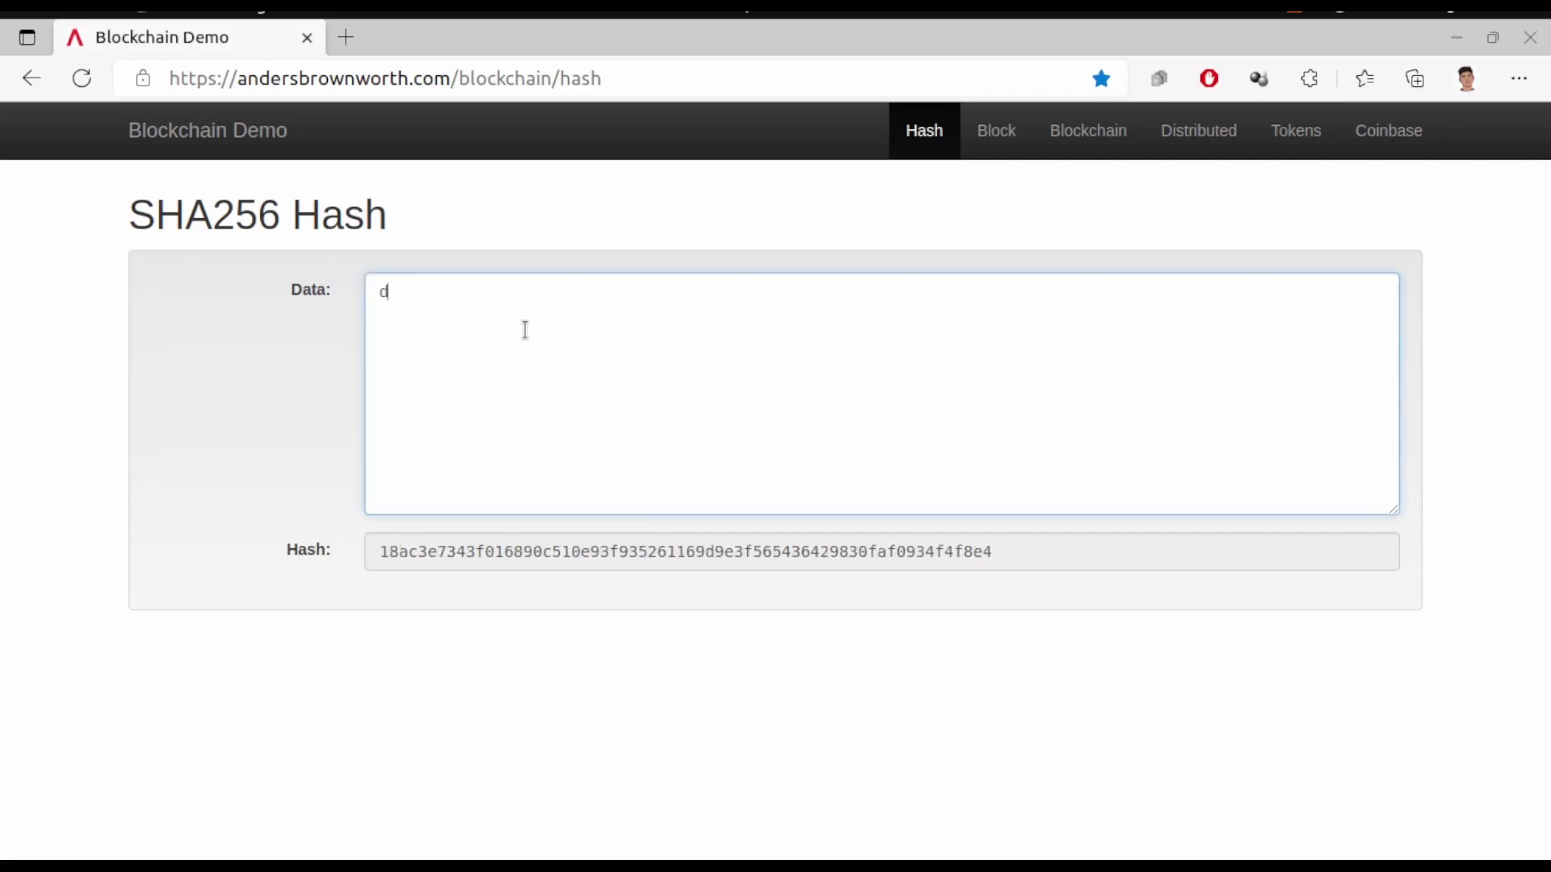
type("taadkj")
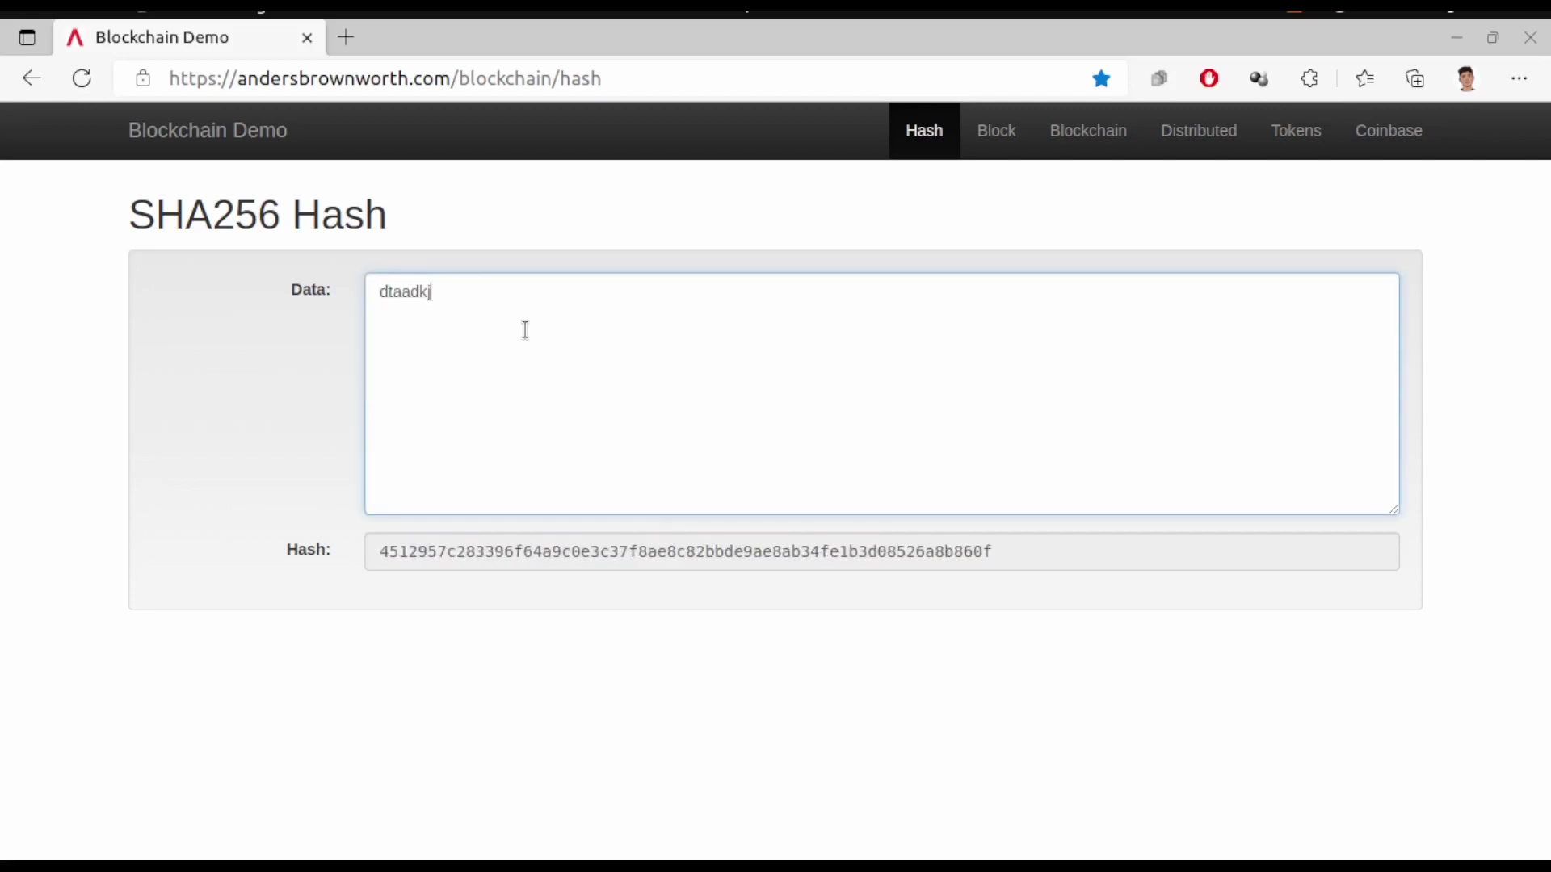
type("asdbb")
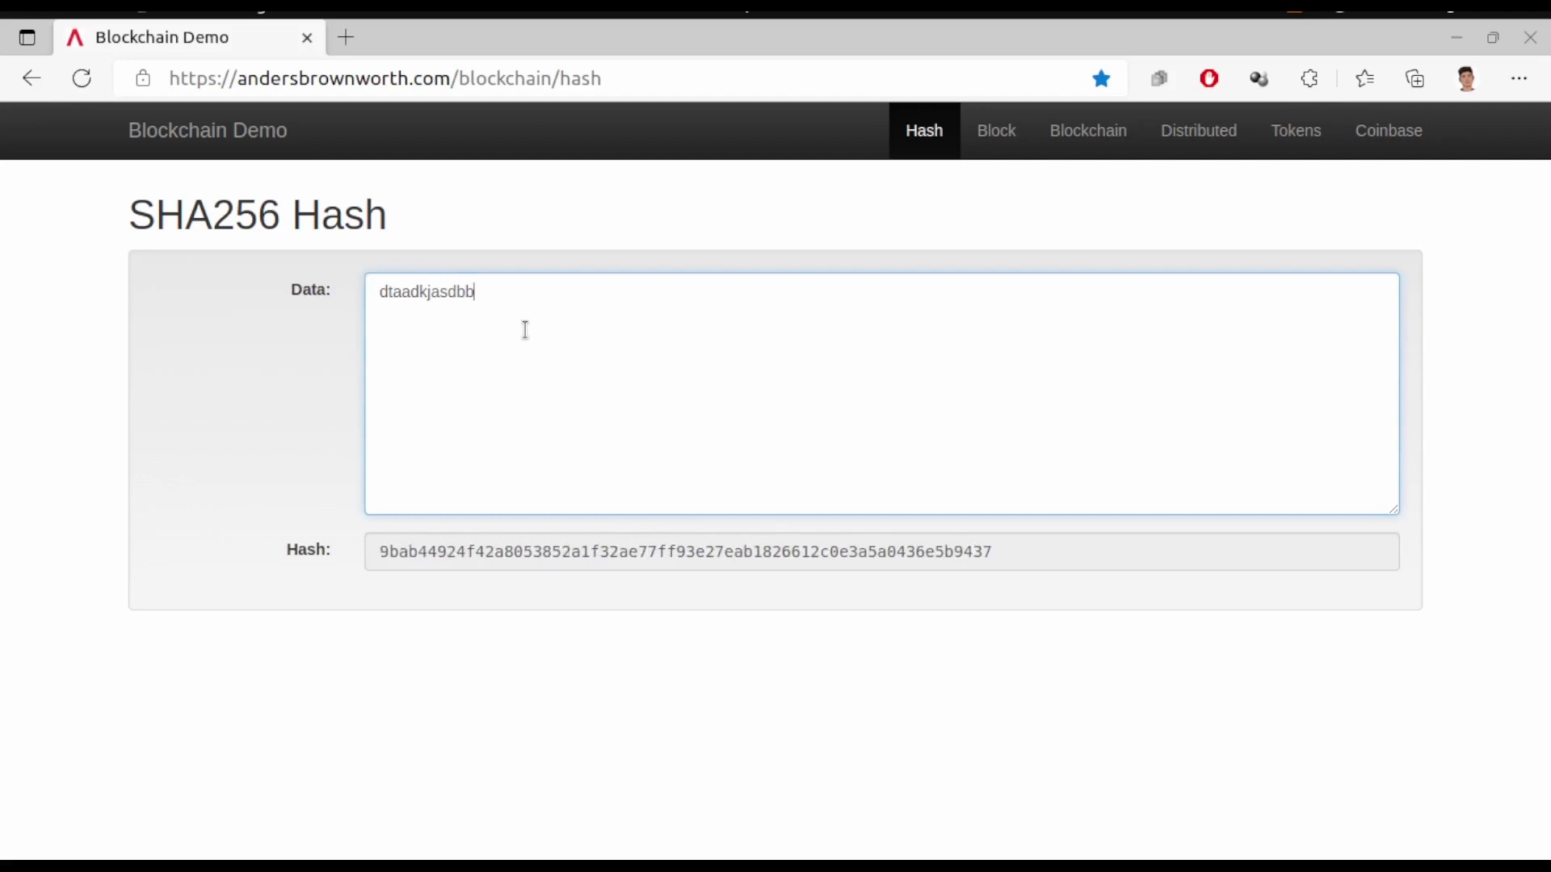
type("asdjbjbjbbbkad")
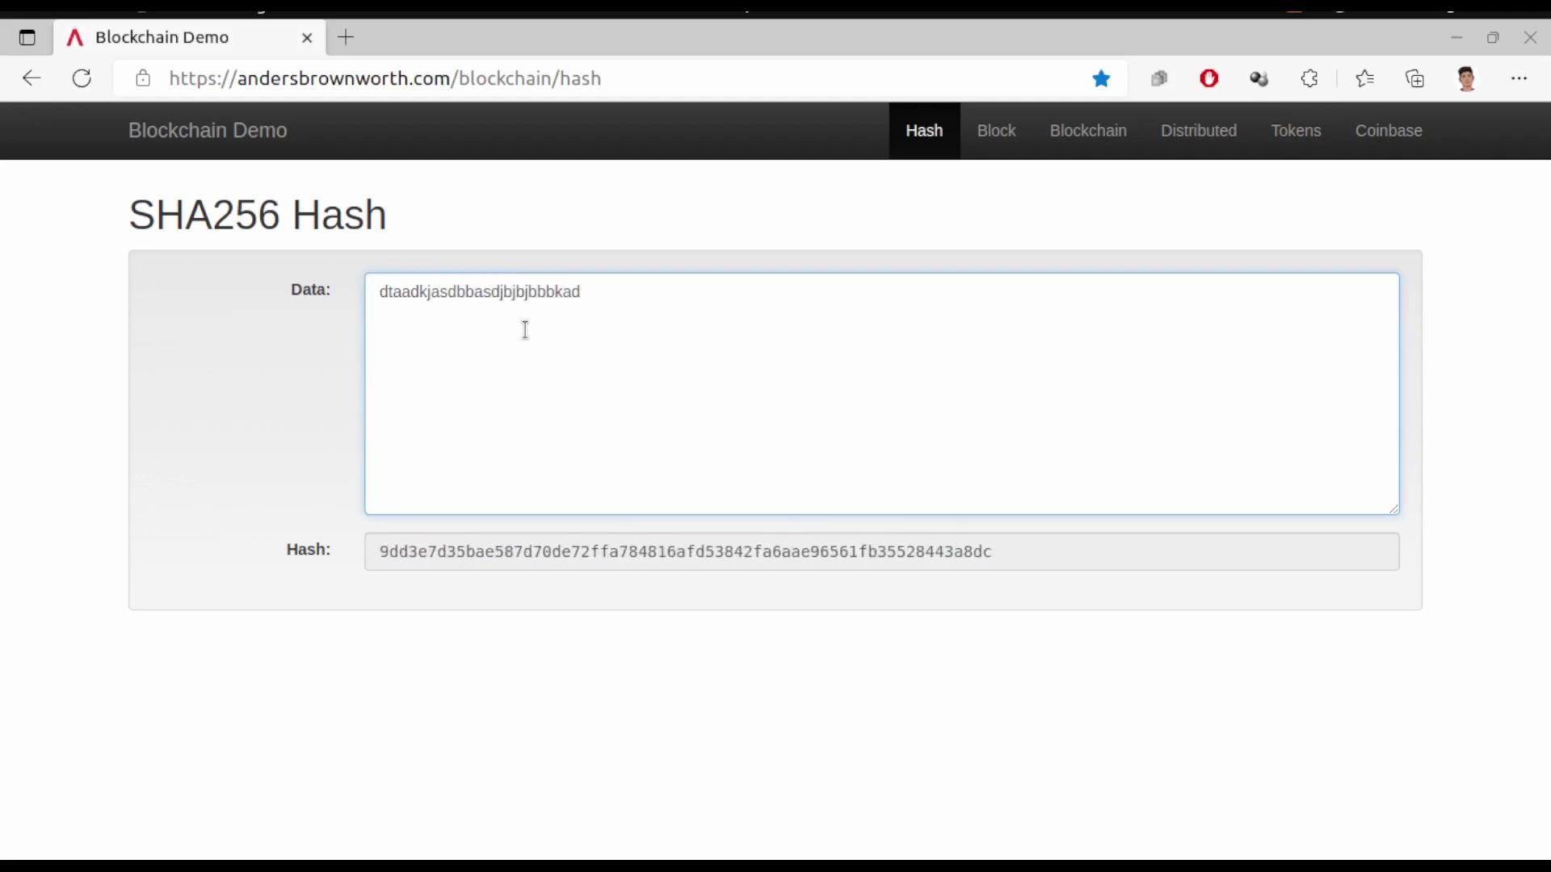
key("ctrl+a")
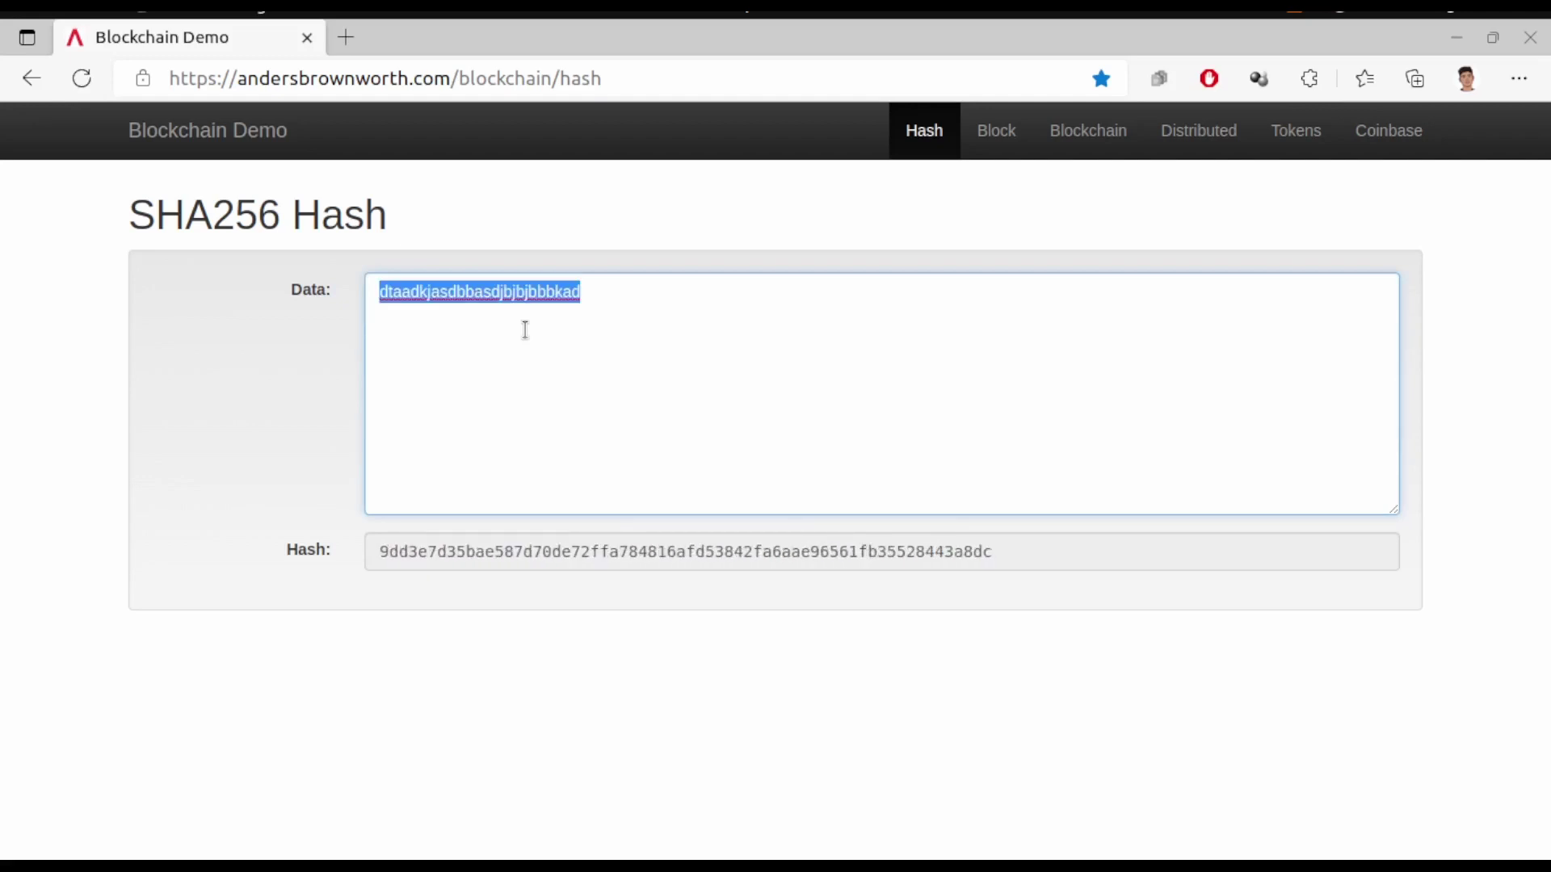
type("data")
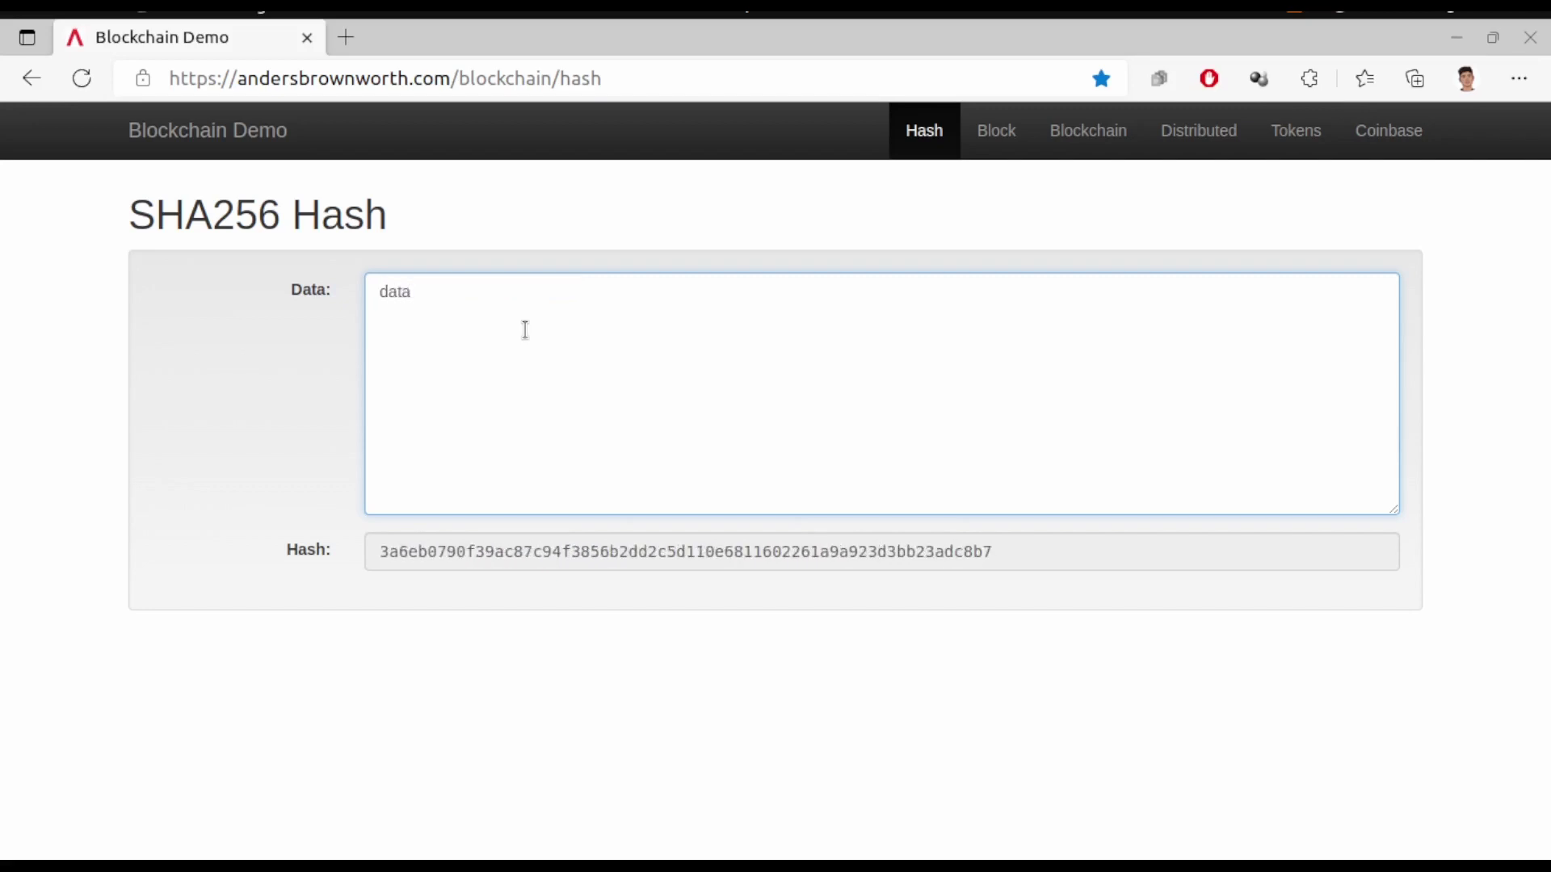
- Replace the data with 'roomyan', clear it to show the empty-input hash, then paste roomyan back
key("ctrl+a")
key("BackSpace")
type("r")
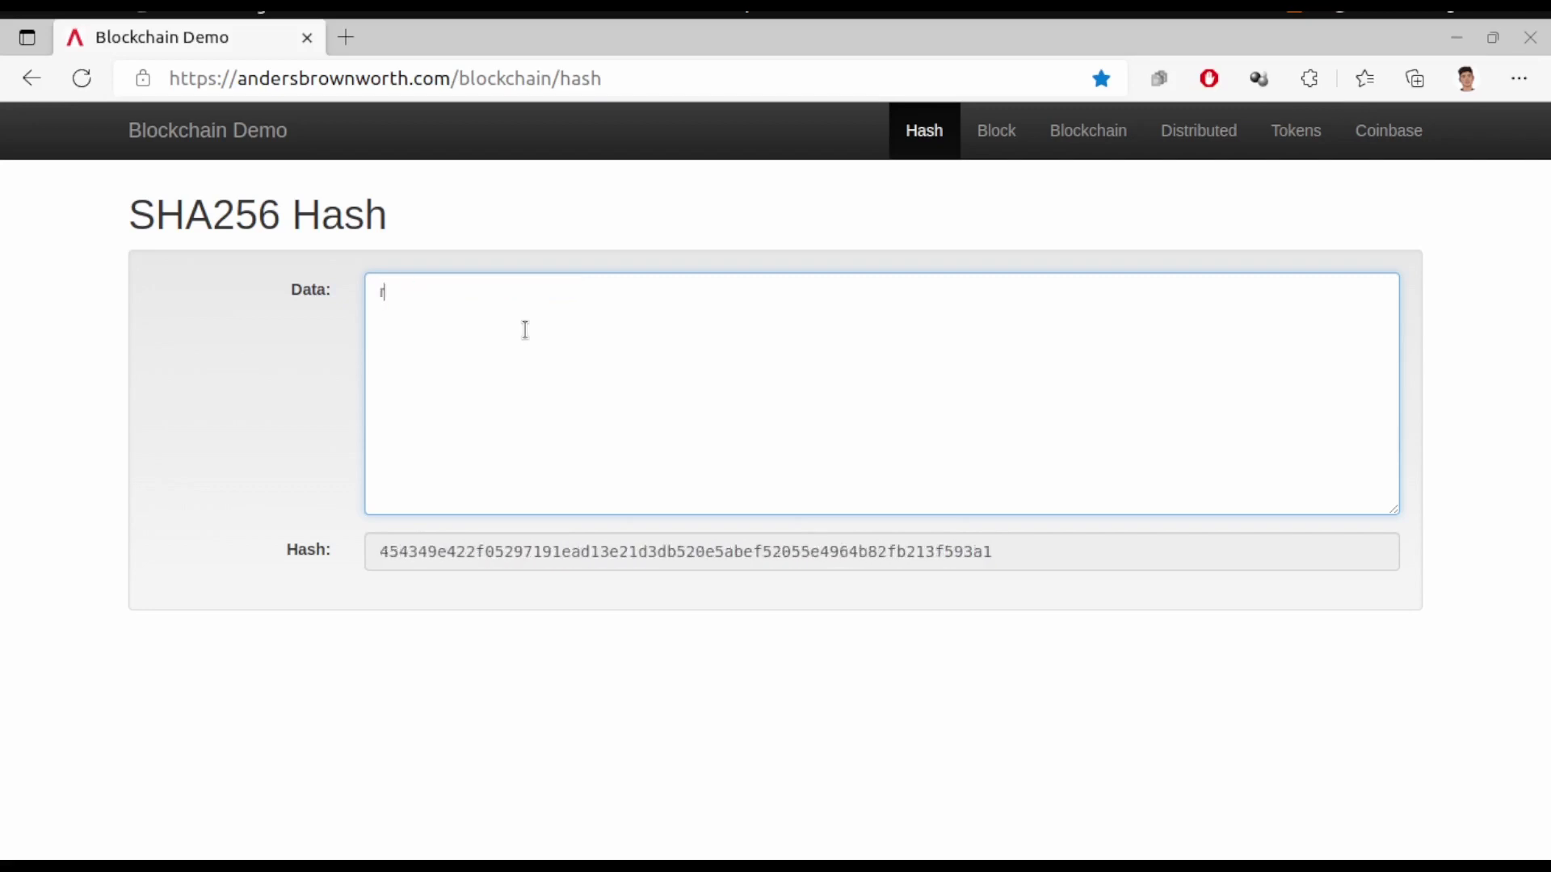
type("oomyan")
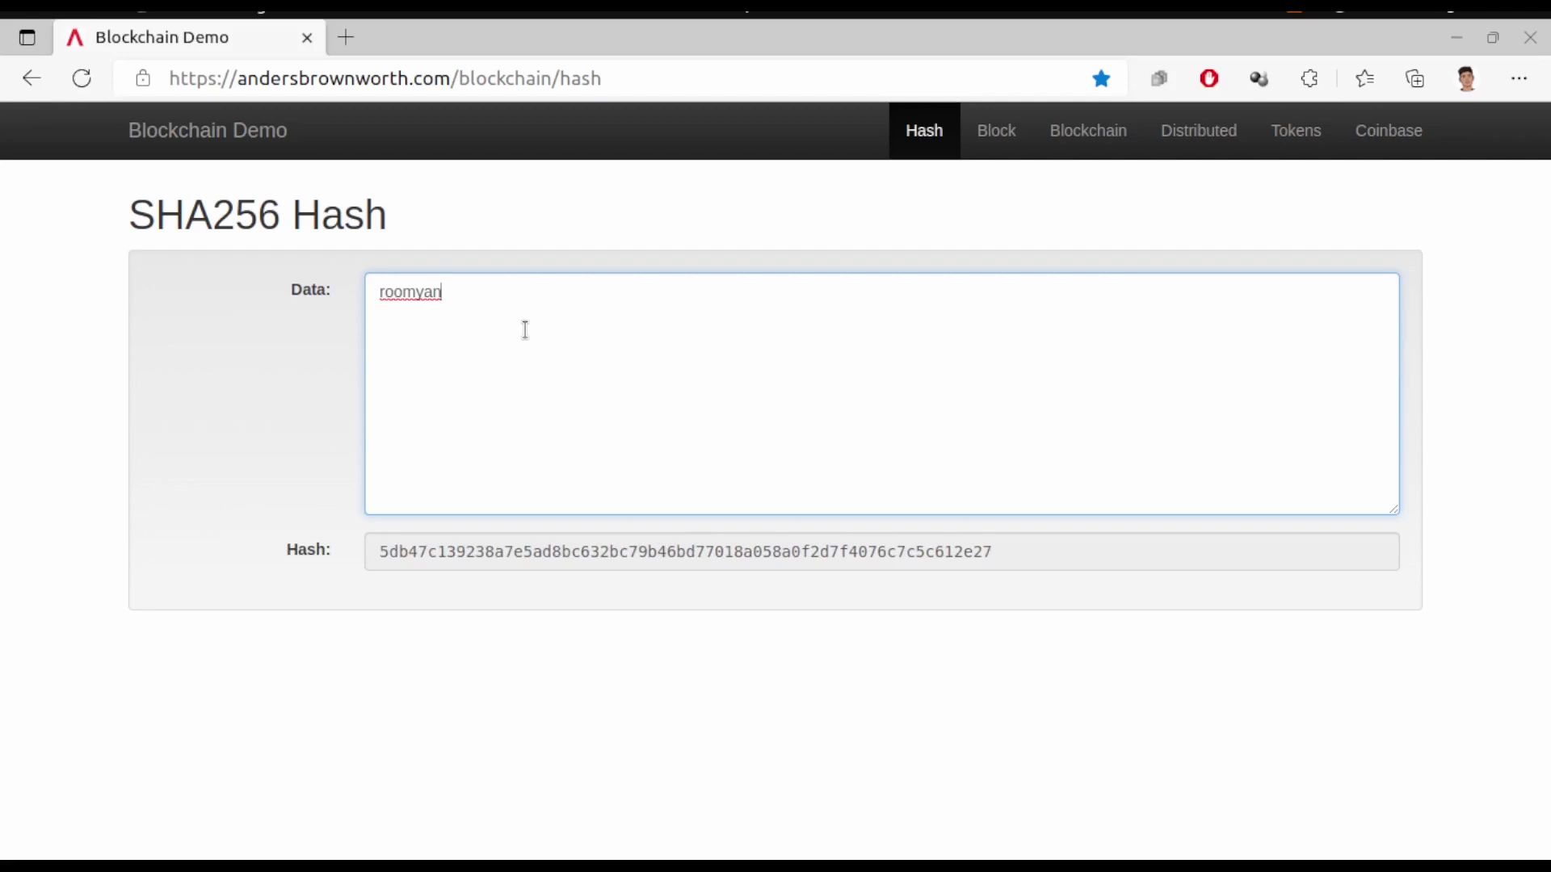
key("ctrl+a")
key("ctrl+c")
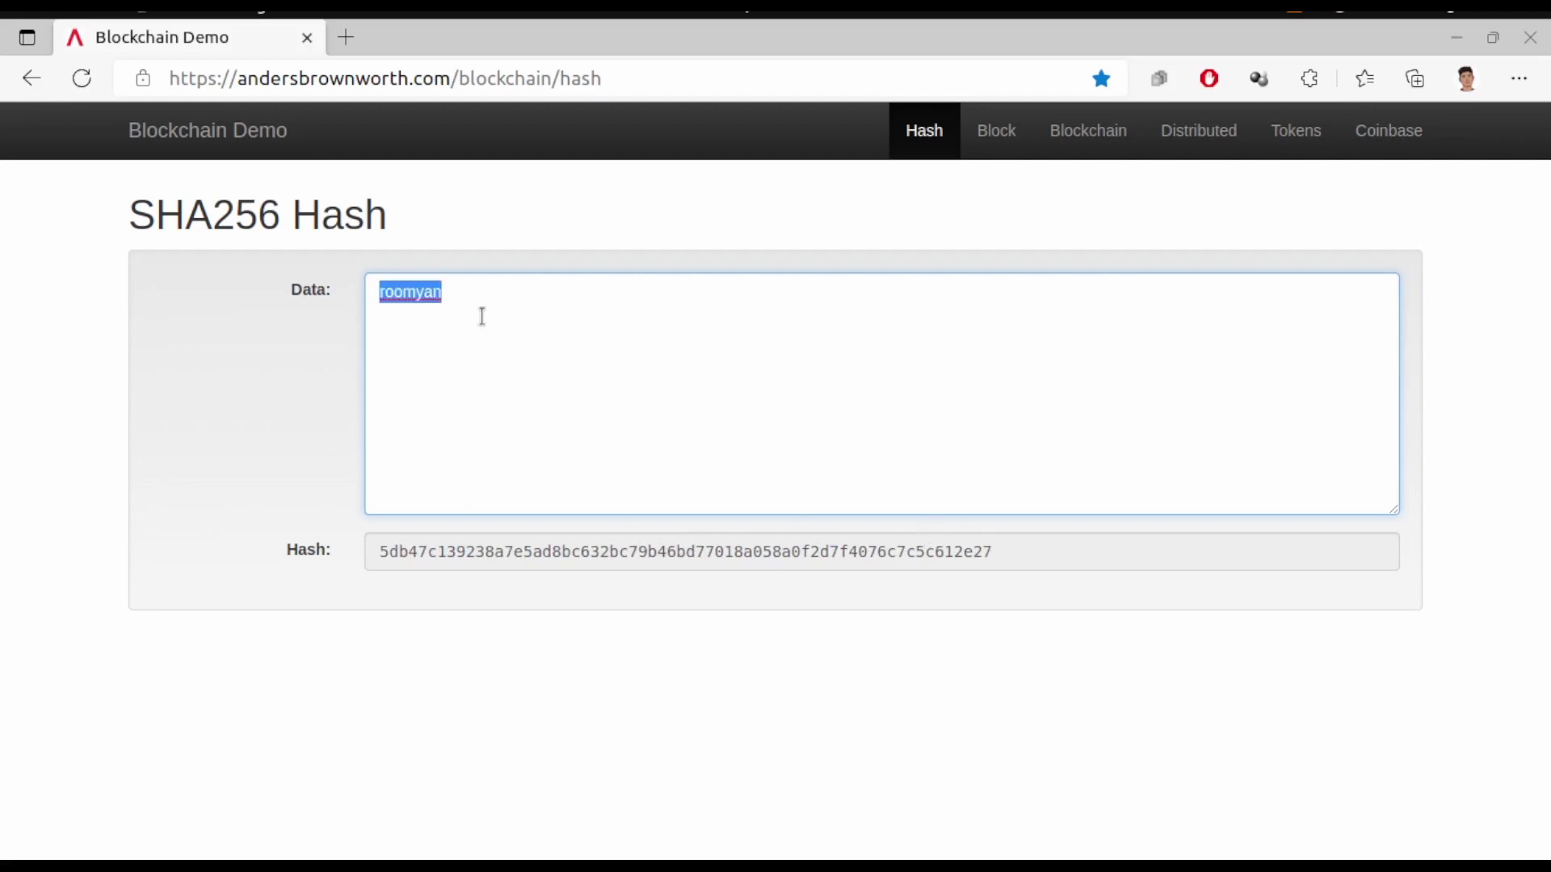
key("BackSpace")
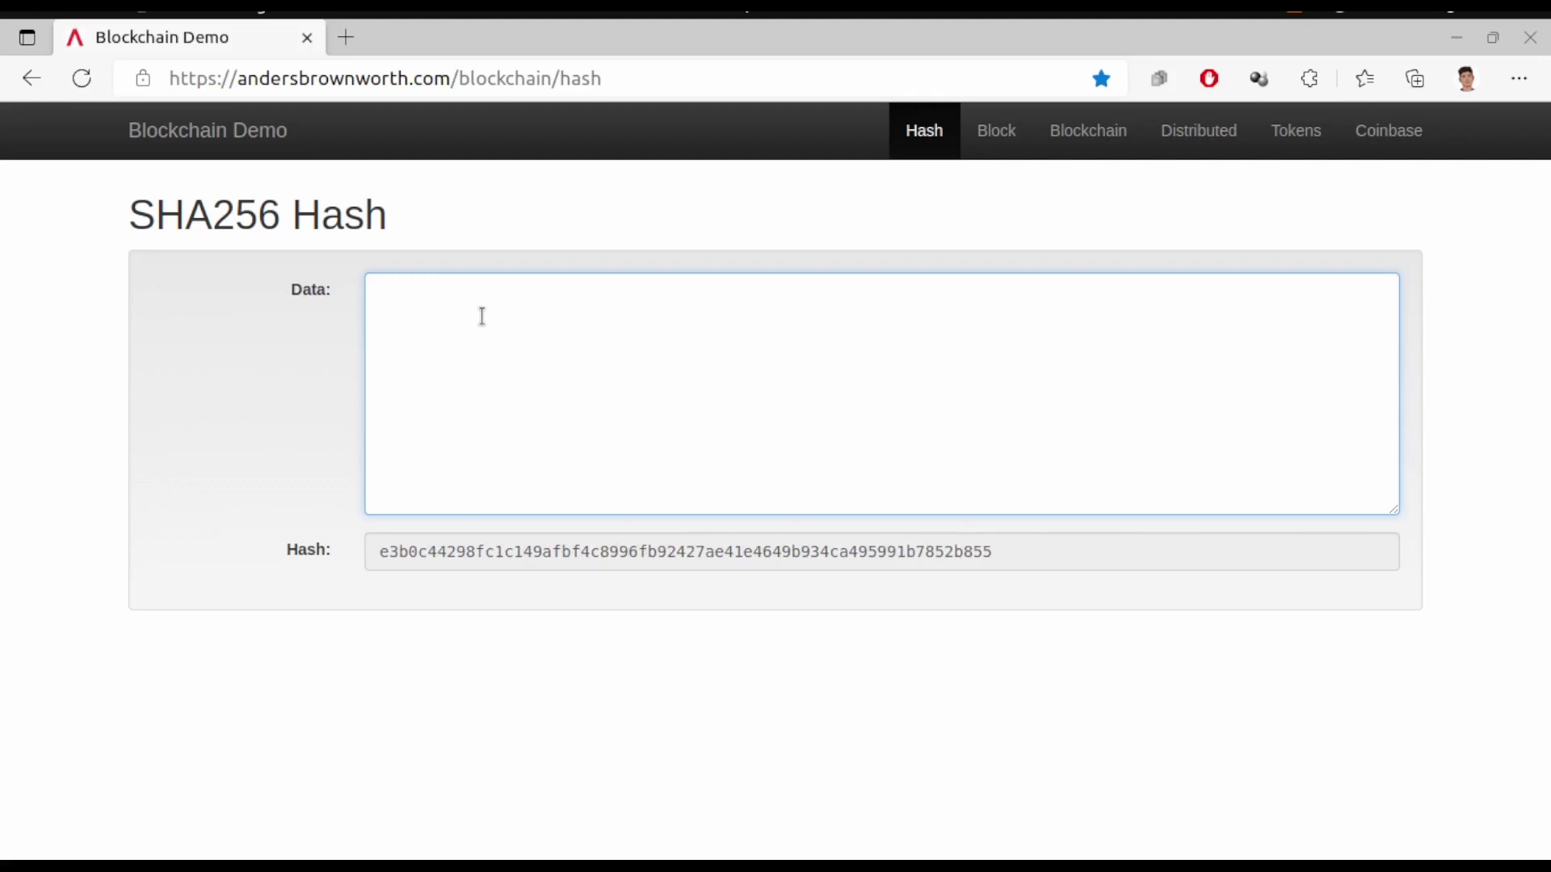
key("ctrl+v")
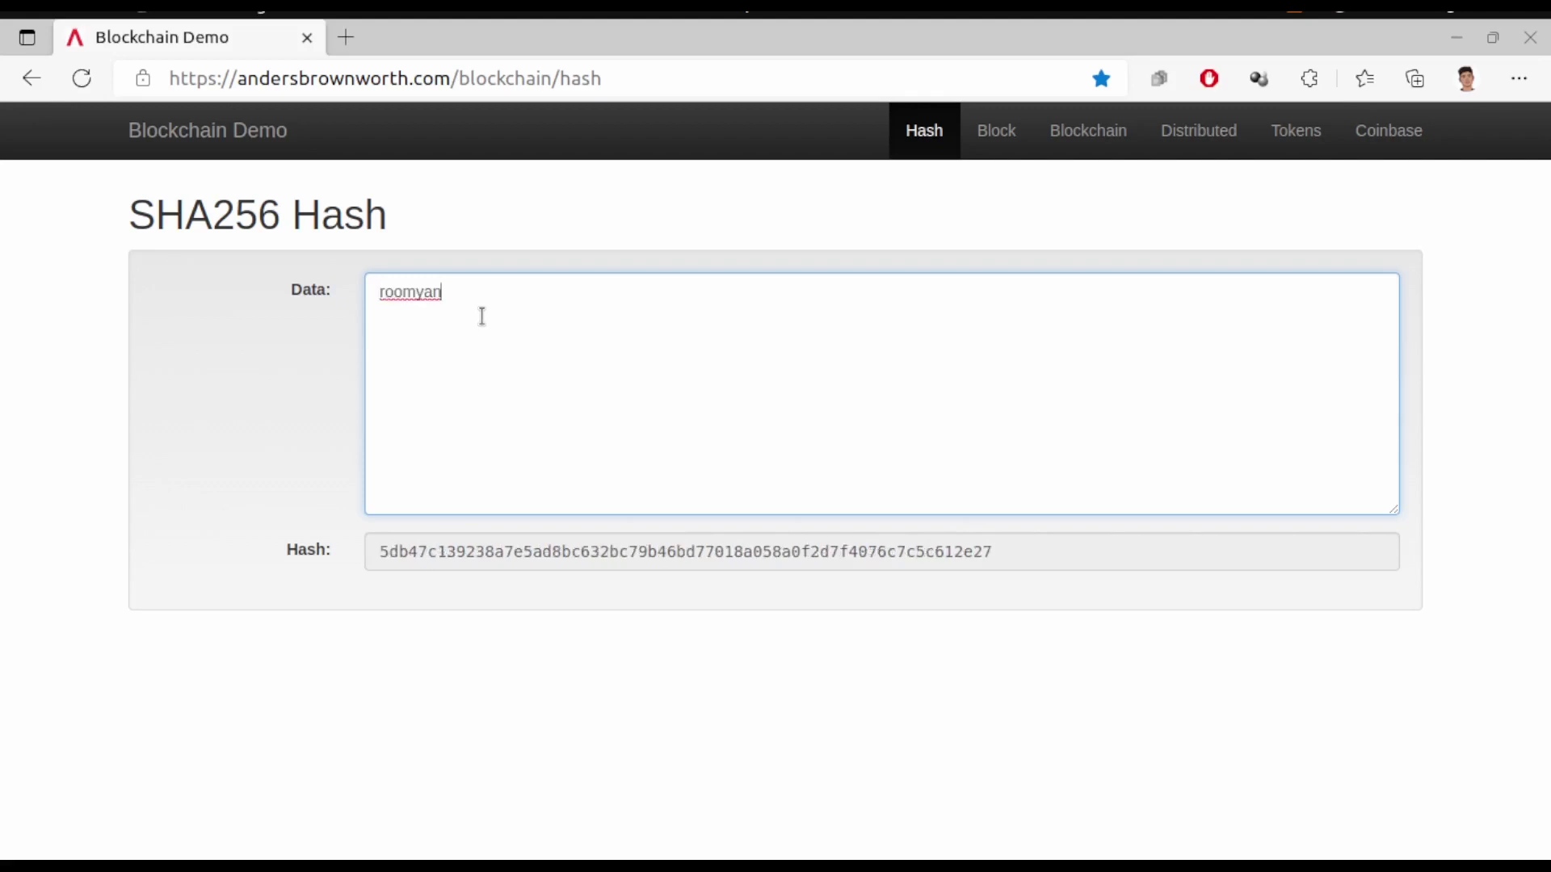
key("ctrl+a")
- Cut 'roomyan' and paste it repeatedly, filling the data with copies and getting hash 3a9c9823570a…f34e1ece6
left_click(548, 315)
key("ctrl+a")
key("ctrl+x")
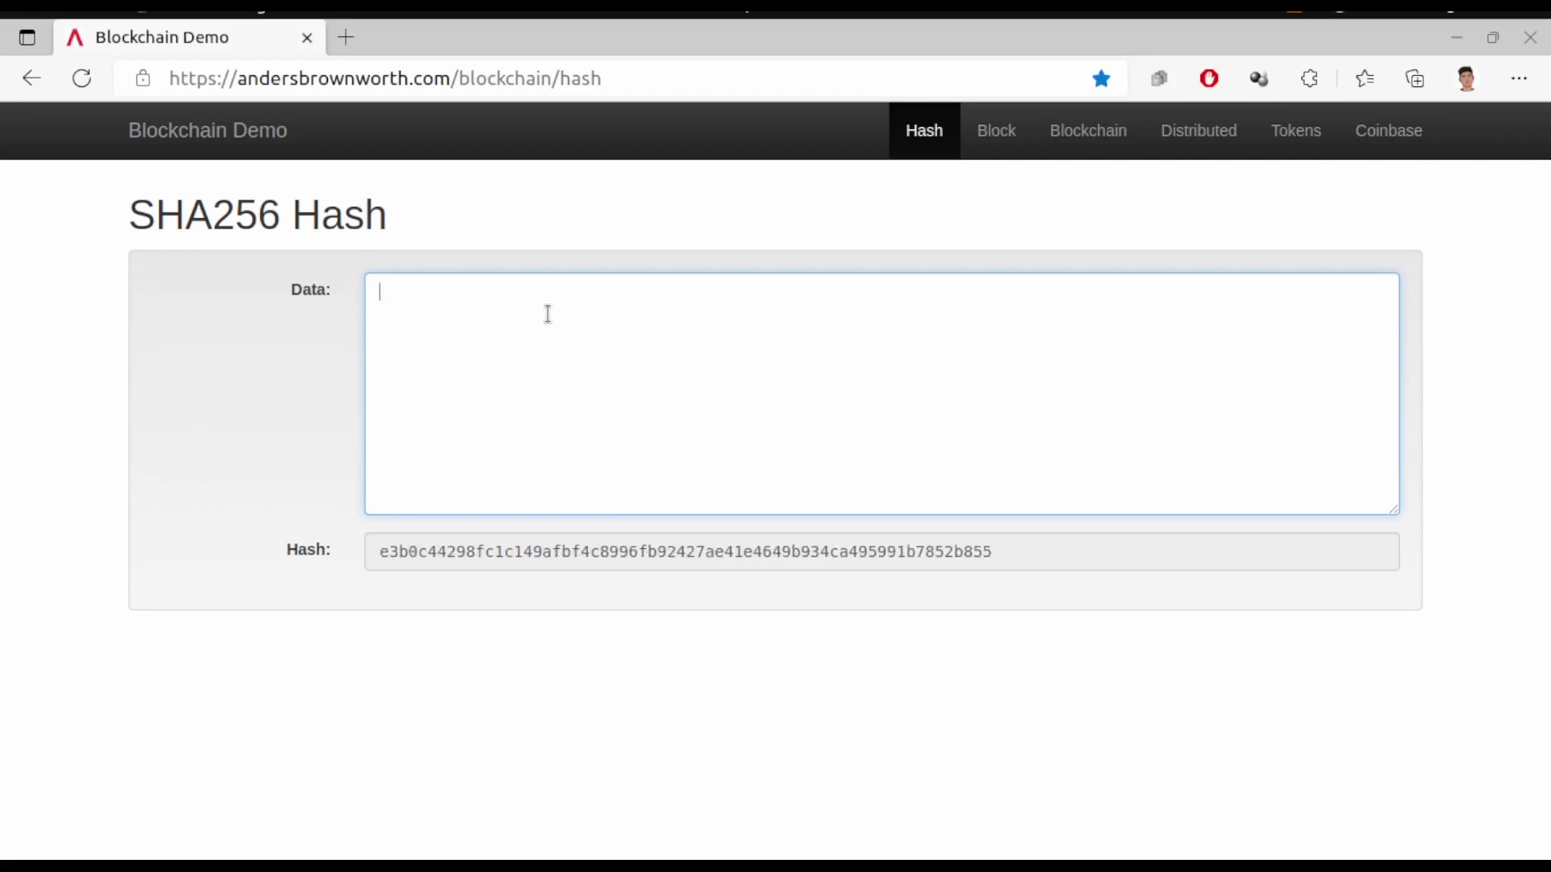
key("ctrl+v")
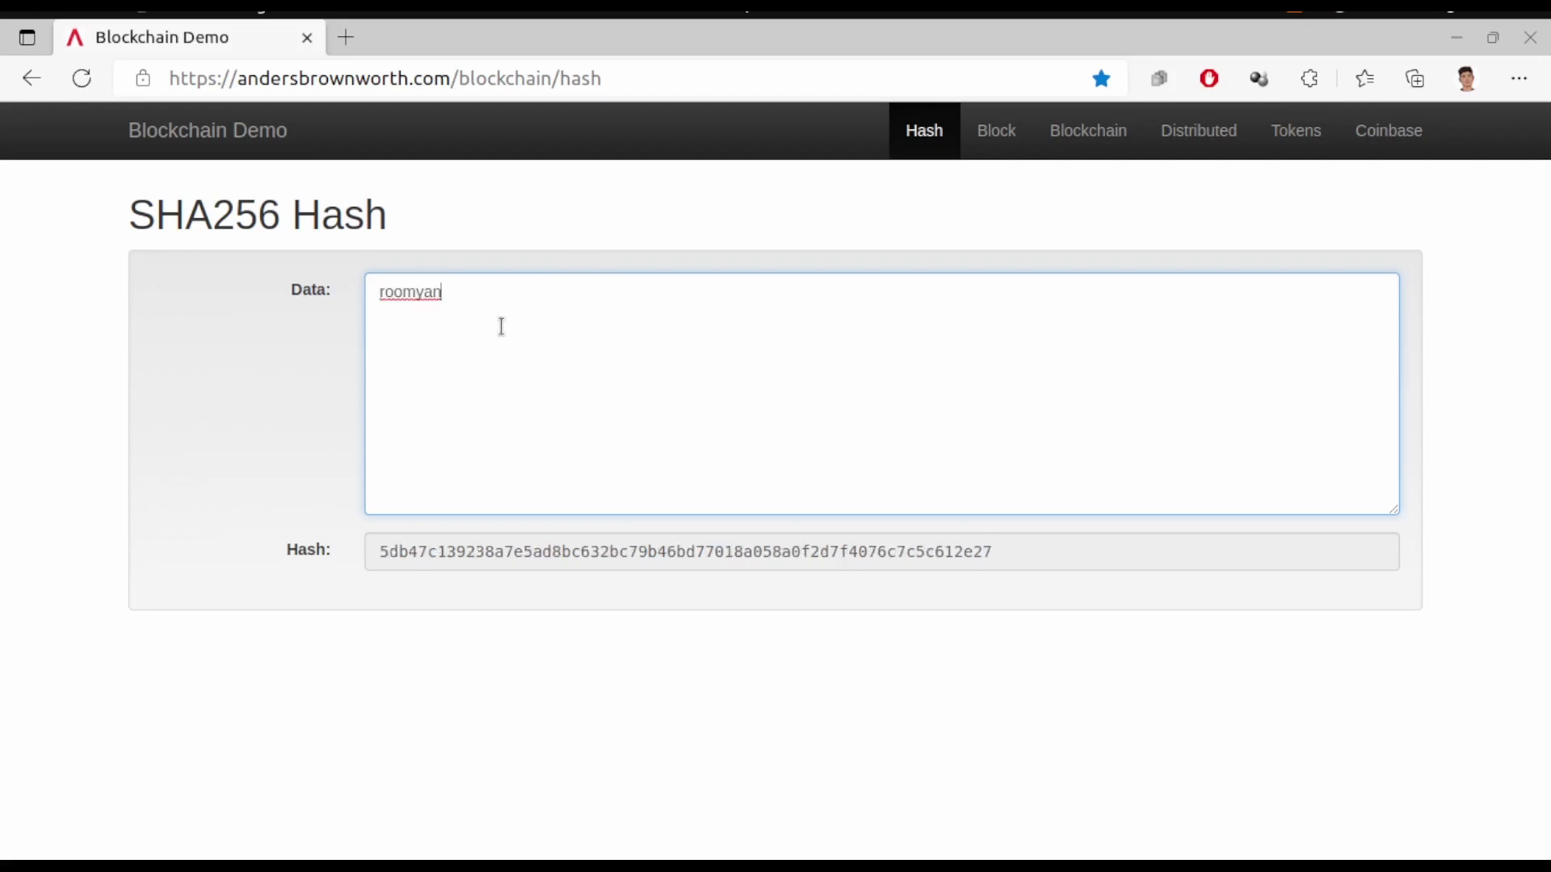
key("ctrl+v")
key("ctrl+v")
key("ctrl+v")
key("ctrl+v")
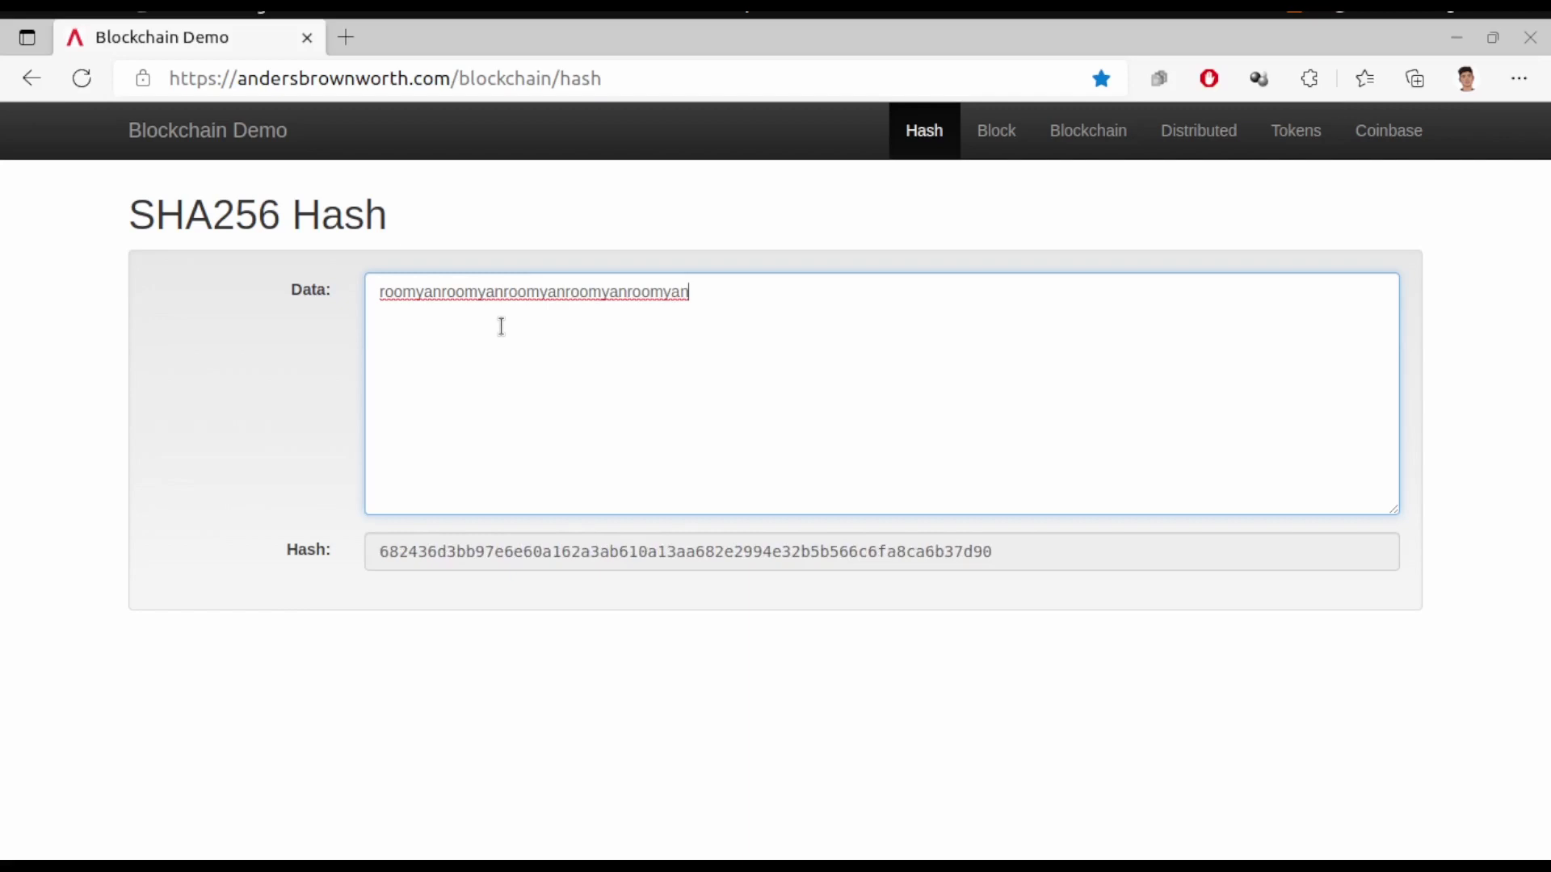
key("ctrl+v")
key("ctrl+v")
key("ctrl+v")
key("ctrl+v")
key("ctrl+v")
key("ctrl+v")
key("ctrl+v")
key("ctrl+v")
key("ctrl+v")
key("ctrl+v")
key("ctrl+v")
key("ctrl+v")
key("ctrl+v")
key("ctrl+v")
key("ctrl+v")
key("ctrl+v")
key("ctrl+v")
key("ctrl+v")
key("ctrl+v")
key("ctrl+v")
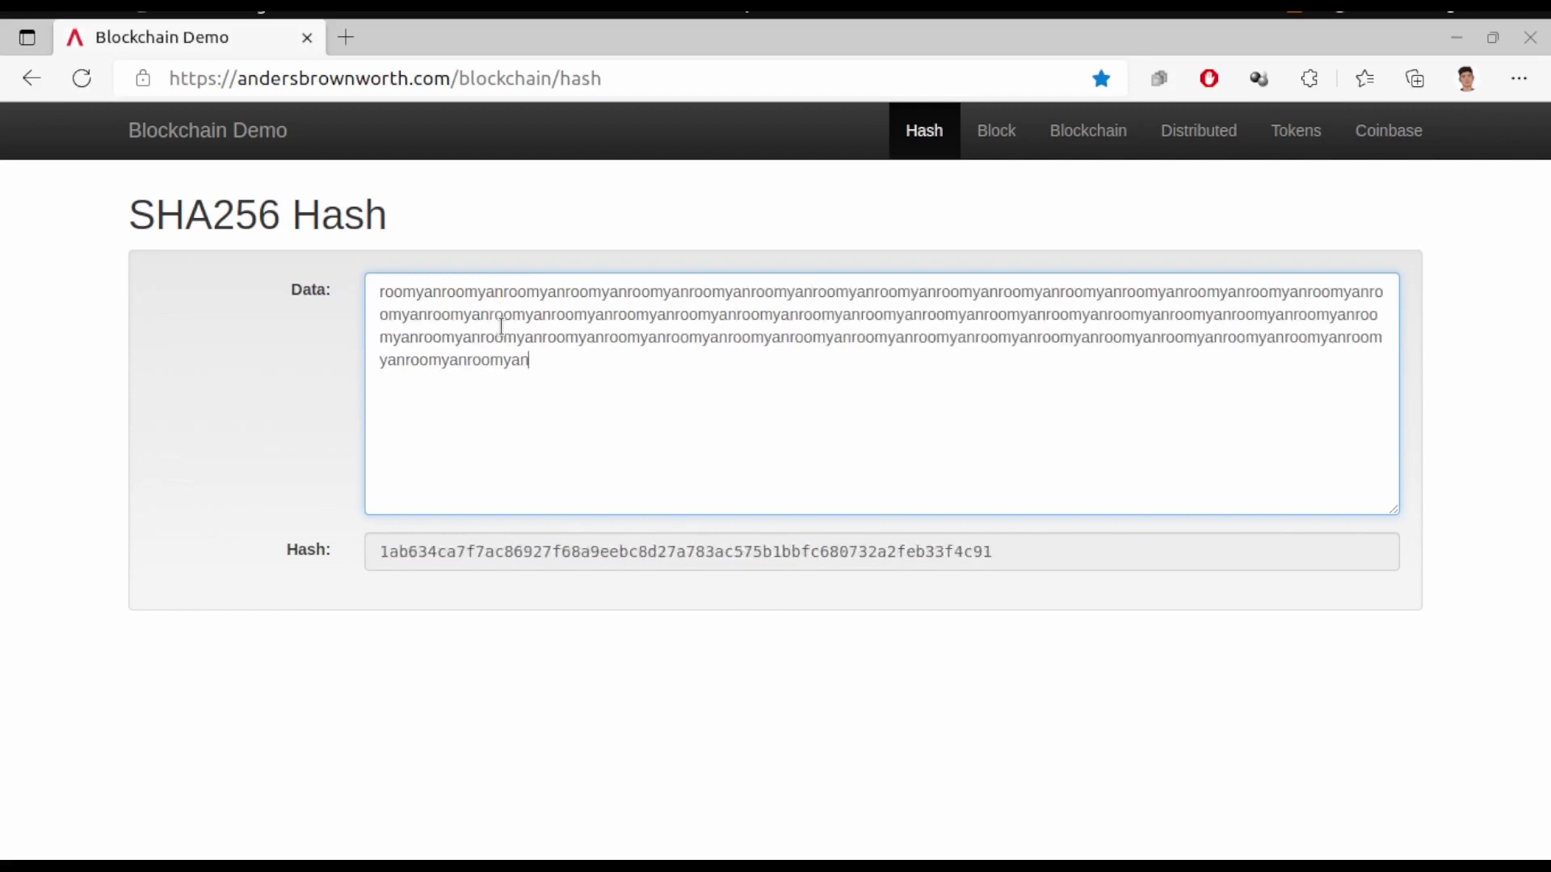
key("ctrl+v")
key("ctrl+v")
key("ctrl+v")
key("ctrl+v")
key("ctrl+v")
key("ctrl+v")
key("ctrl+v")
key("ctrl+v")
key("ctrl+v")
key("ctrl+v")
key("ctrl+v")
key("ctrl+v")
key("ctrl+v")
key("ctrl+v")
key("ctrl+v")
key("ctrl+v")
key("ctrl+v")
key("ctrl+v")
key("ctrl+v")
key("ctrl+v")
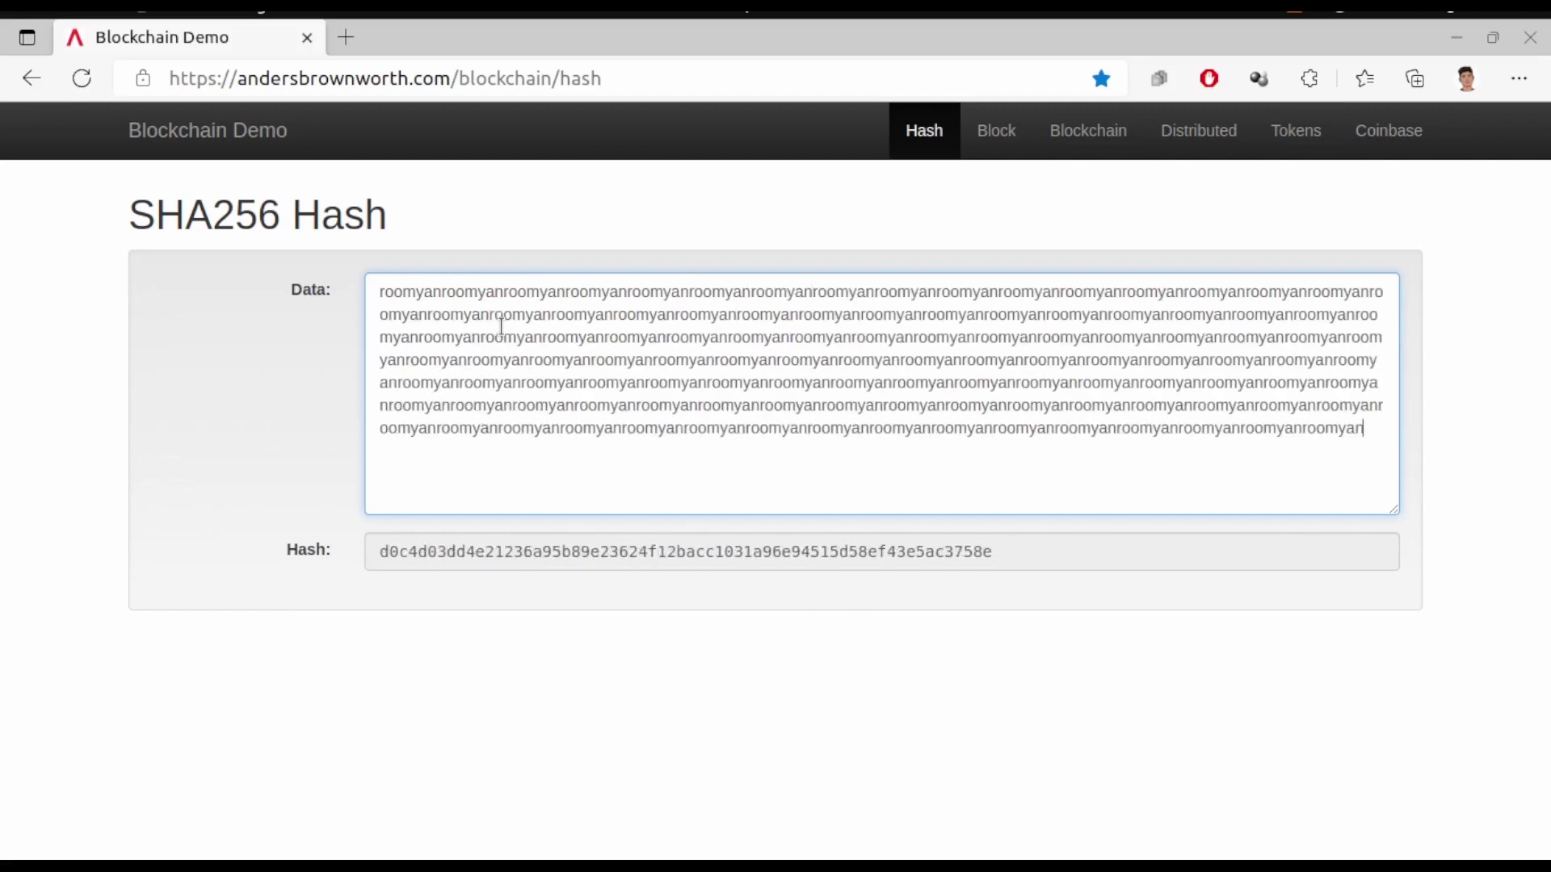
key("ctrl+v")
key("ctrl+v")
key("ctrl+v")
key("ctrl+v")
key("ctrl+v")
key("ctrl+v")
key("ctrl+v")
key("ctrl+v")
key("ctrl+v")
key("ctrl+v")
key("ctrl+v")
key("ctrl+v")
key("ctrl+v")
key("ctrl+v")
key("ctrl+v")
key("ctrl+v")
key("ctrl+v")
key("ctrl+v")
key("ctrl+v")
key("ctrl+v")
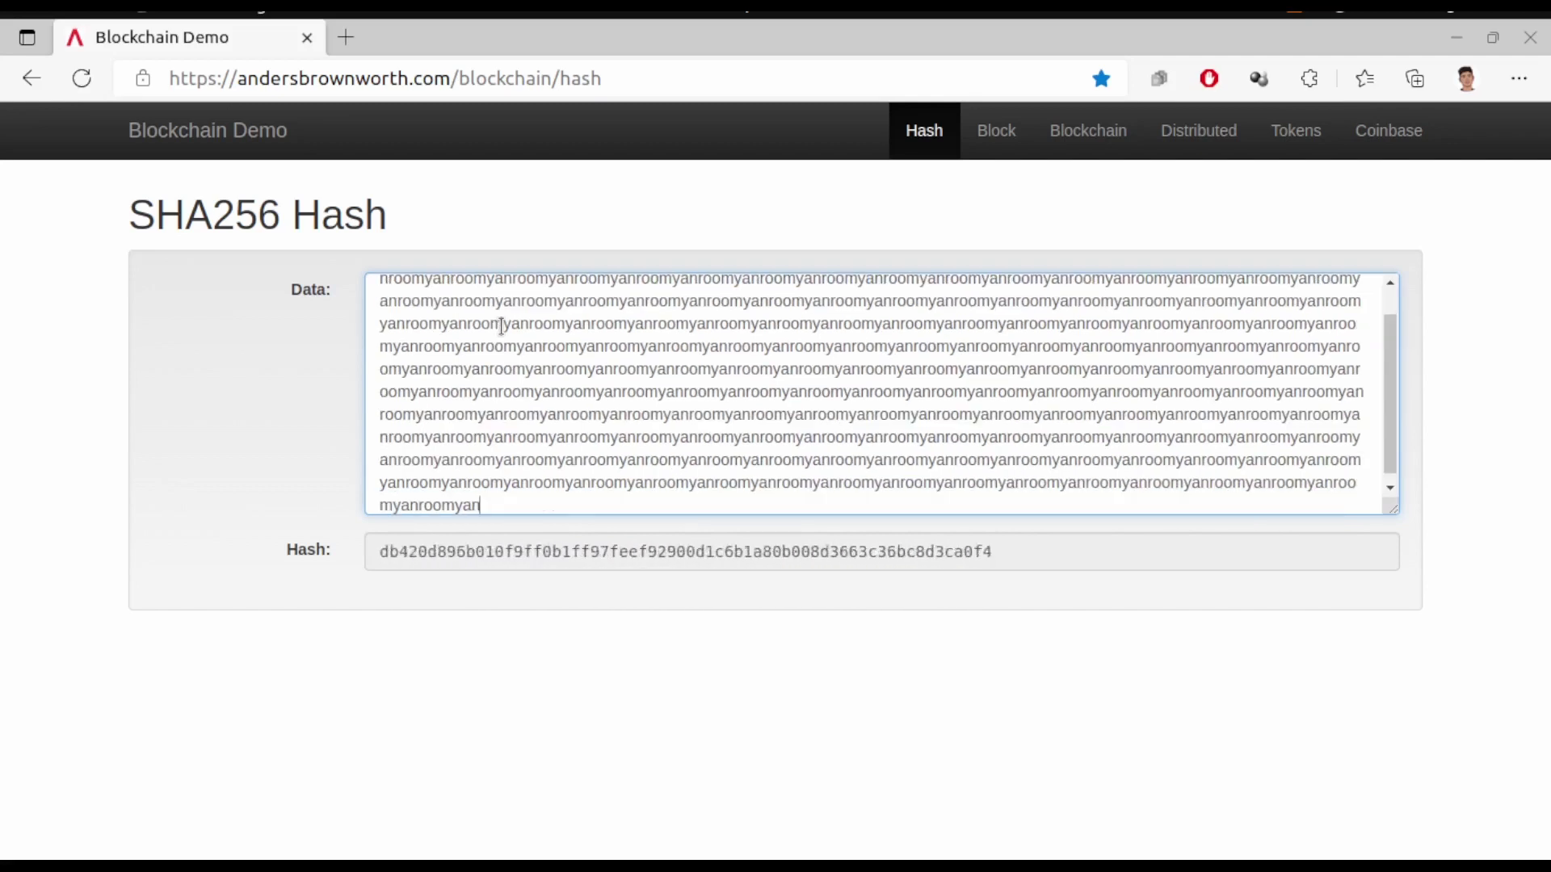
key("ctrl+v")
key("ctrl+v")
key("ctrl+v")
key("ctrl+v")
key("ctrl+v")
key("ctrl+v")
key("ctrl+v")
key("ctrl+v")
key("ctrl+v")
key("ctrl+v")
key("ctrl+v")
key("ctrl+v")
key("ctrl+v")
key("ctrl+v")
key("ctrl+v")
key("ctrl+v")
key("ctrl+v")
key("ctrl+v")
key("ctrl+v")
key("ctrl+v")
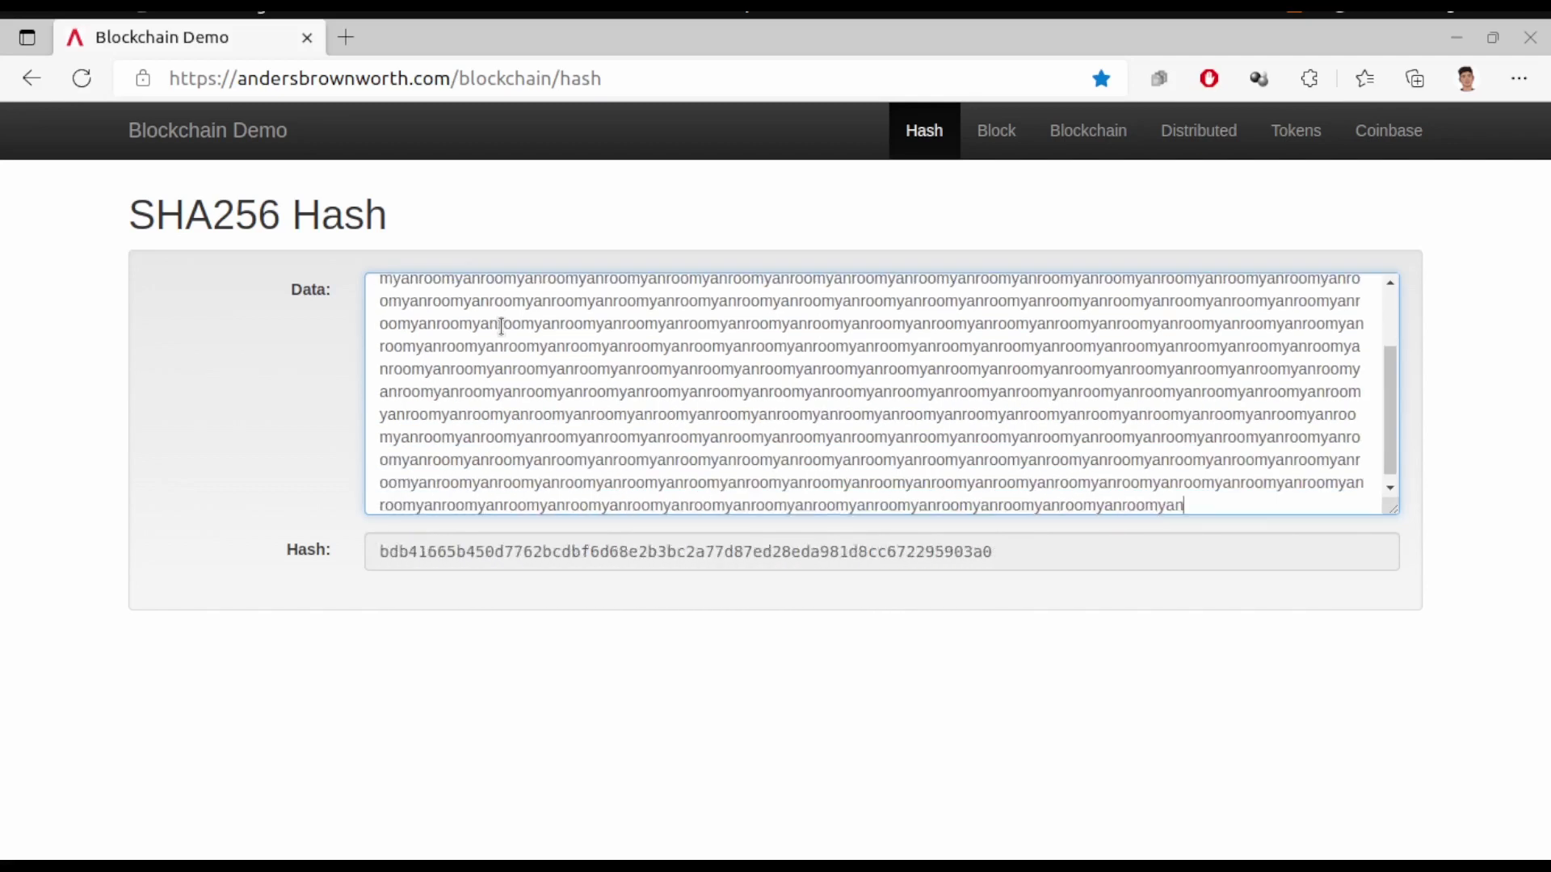
key("ctrl+v")
key("ctrl+v")
key("ctrl+v")
key("ctrl+v")
key("ctrl+v")
key("ctrl+v")
key("ctrl+v")
key("ctrl+v")
key("ctrl+v")
key("ctrl+v")
key("ctrl+v")
key("ctrl+v")
key("ctrl+v")
key("ctrl+v")
key("ctrl+v")
key("ctrl+v")
key("ctrl+v")
key("ctrl+v")
key("ctrl+v")
key("ctrl+v")
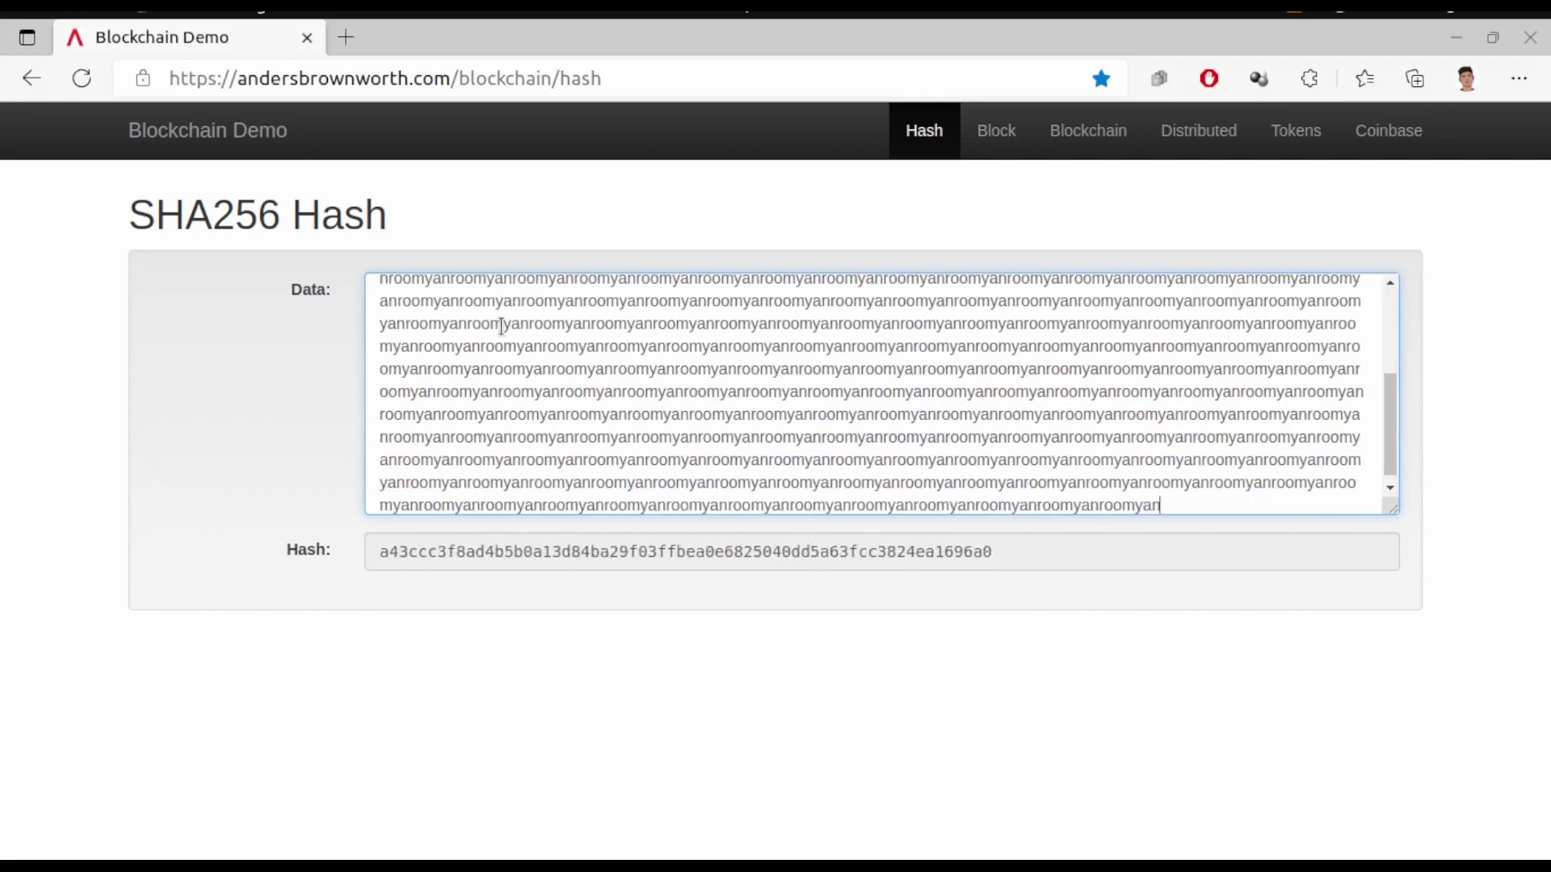
type("roomyan")
scroll(638, 412, "up", 2)
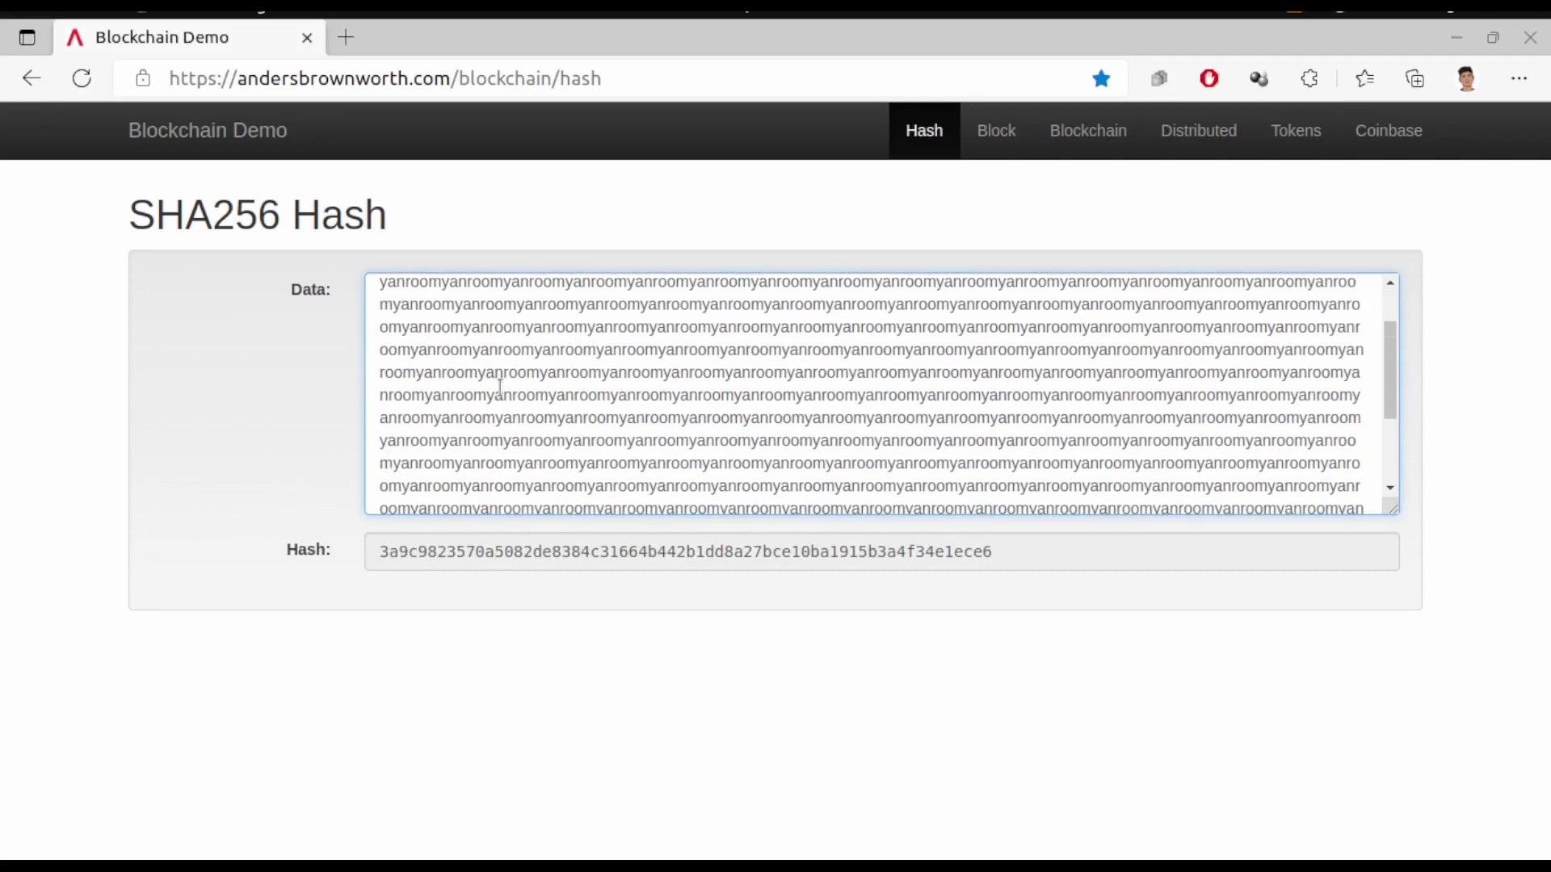
scroll(500, 388, "up", 2)
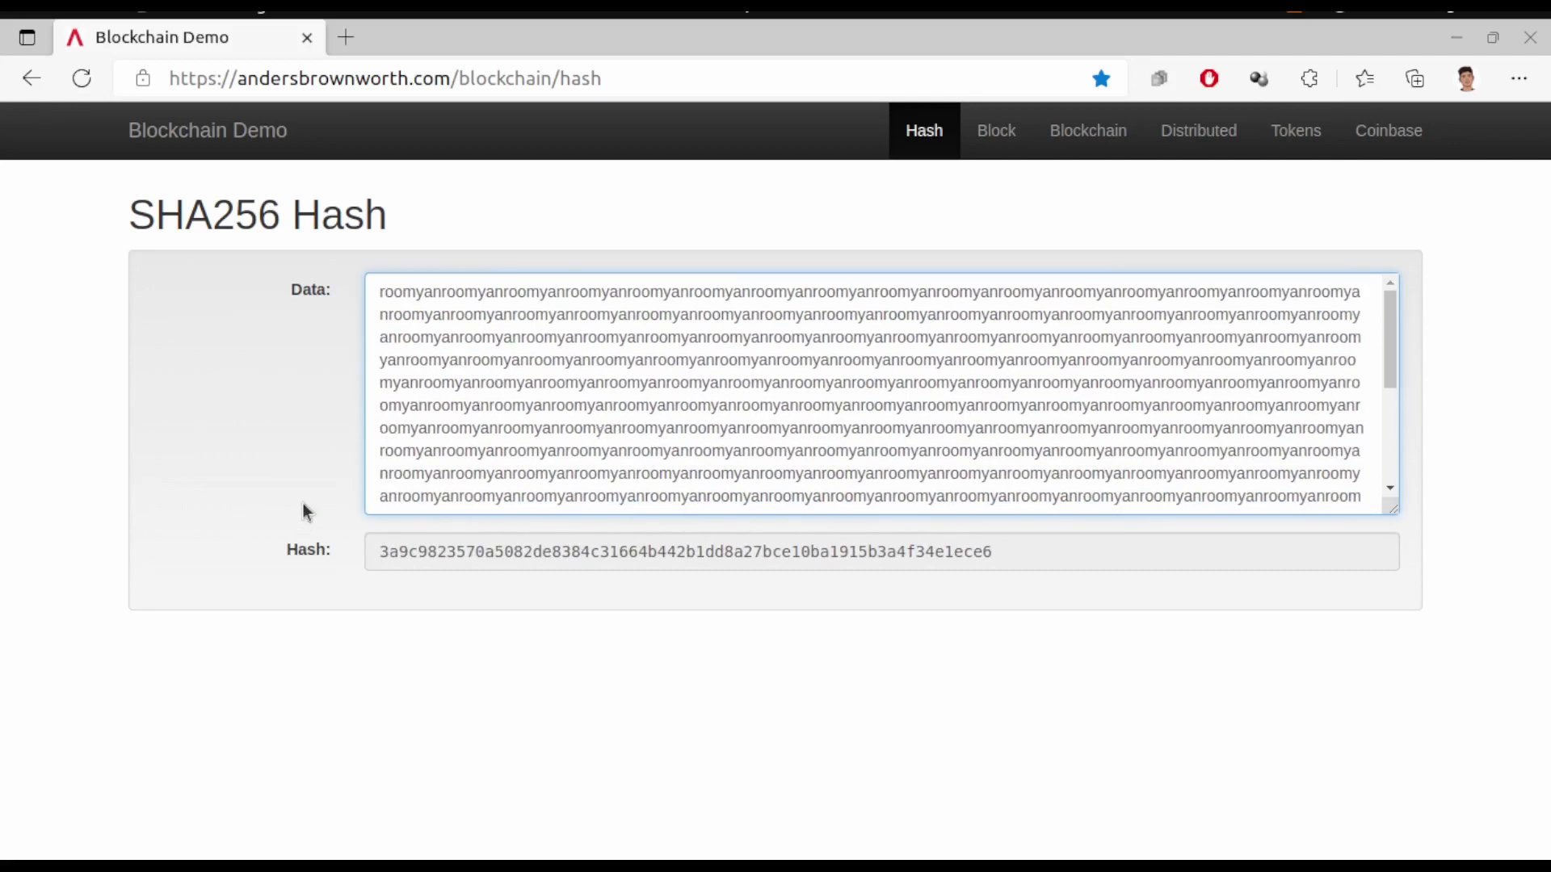
- Go to the Block page, which shows block 1 with nonce 72608 and empty data
left_click(987, 136)
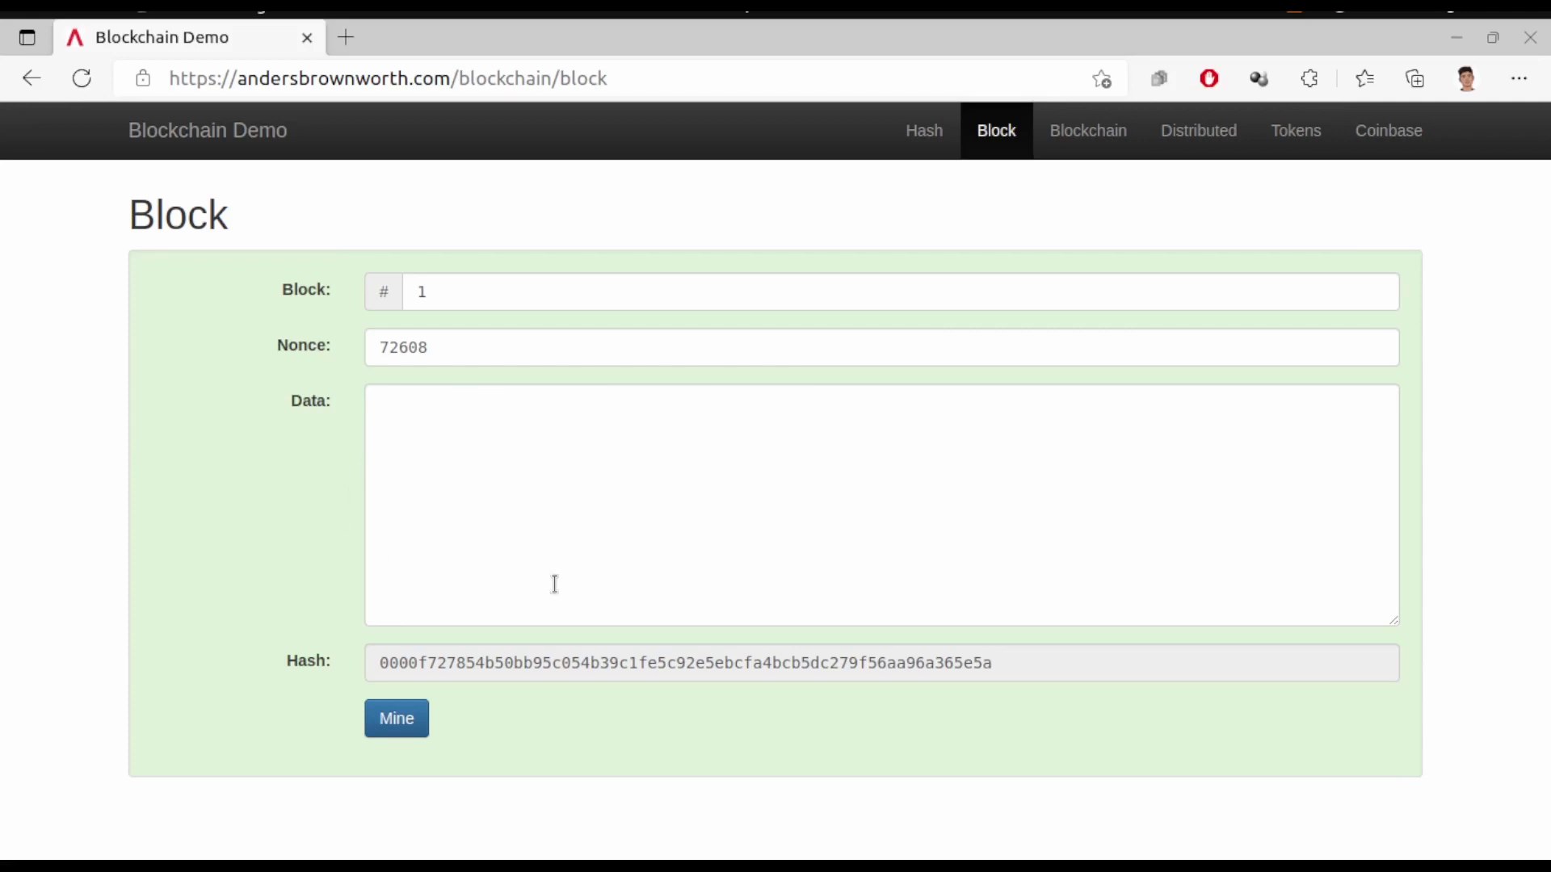
- Enter 'roomyan' as block 1's data and mine it to nonce 257249
left_click(440, 418)
type("rob")
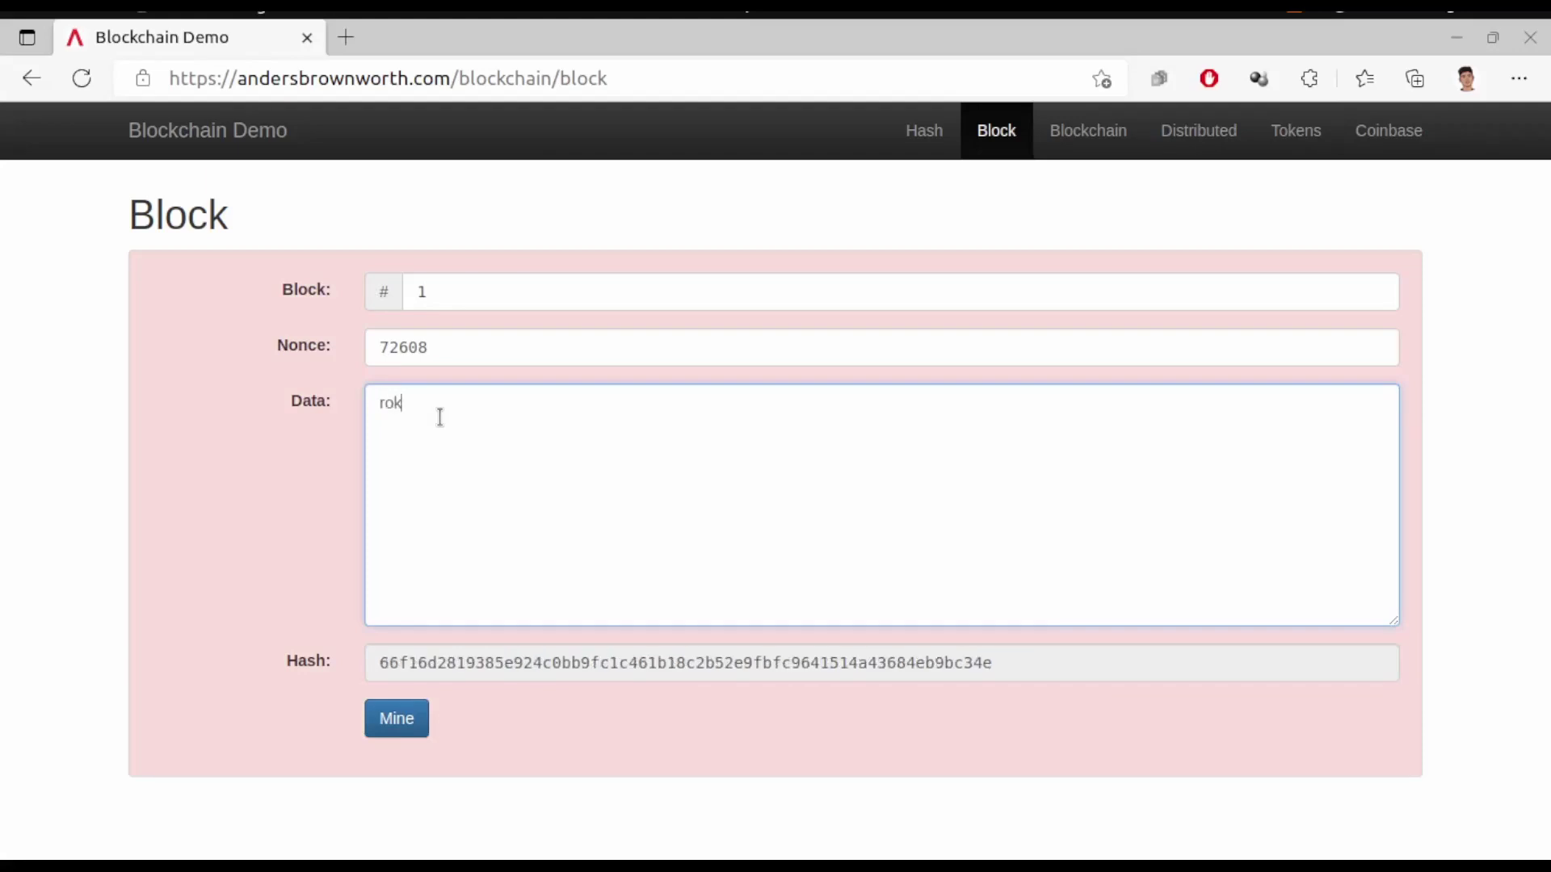
key("BackSpace")
type("omyan")
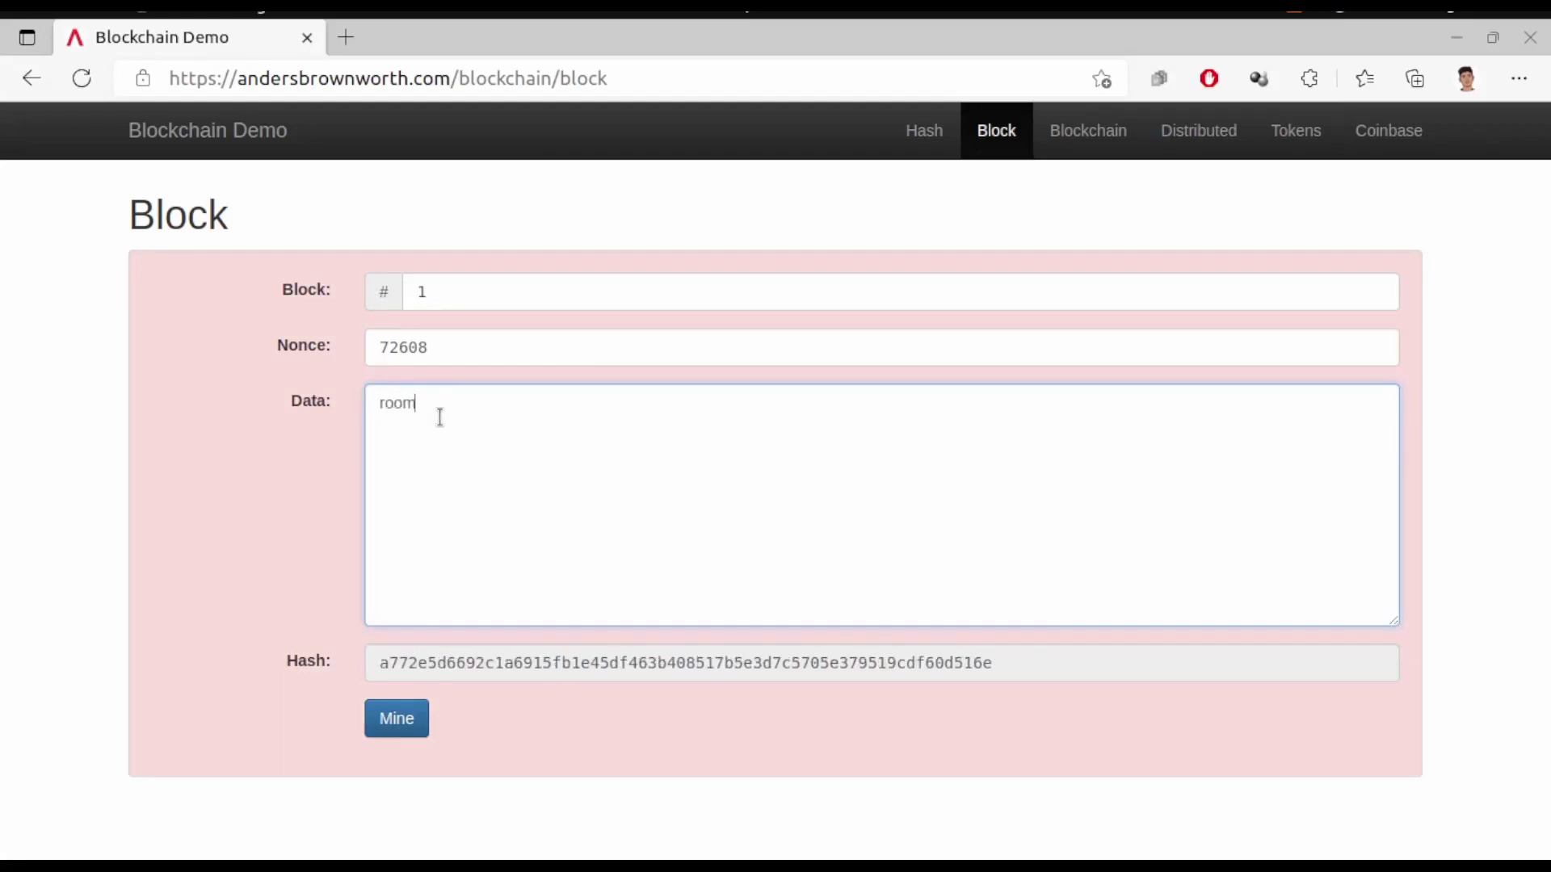
left_click(394, 718)
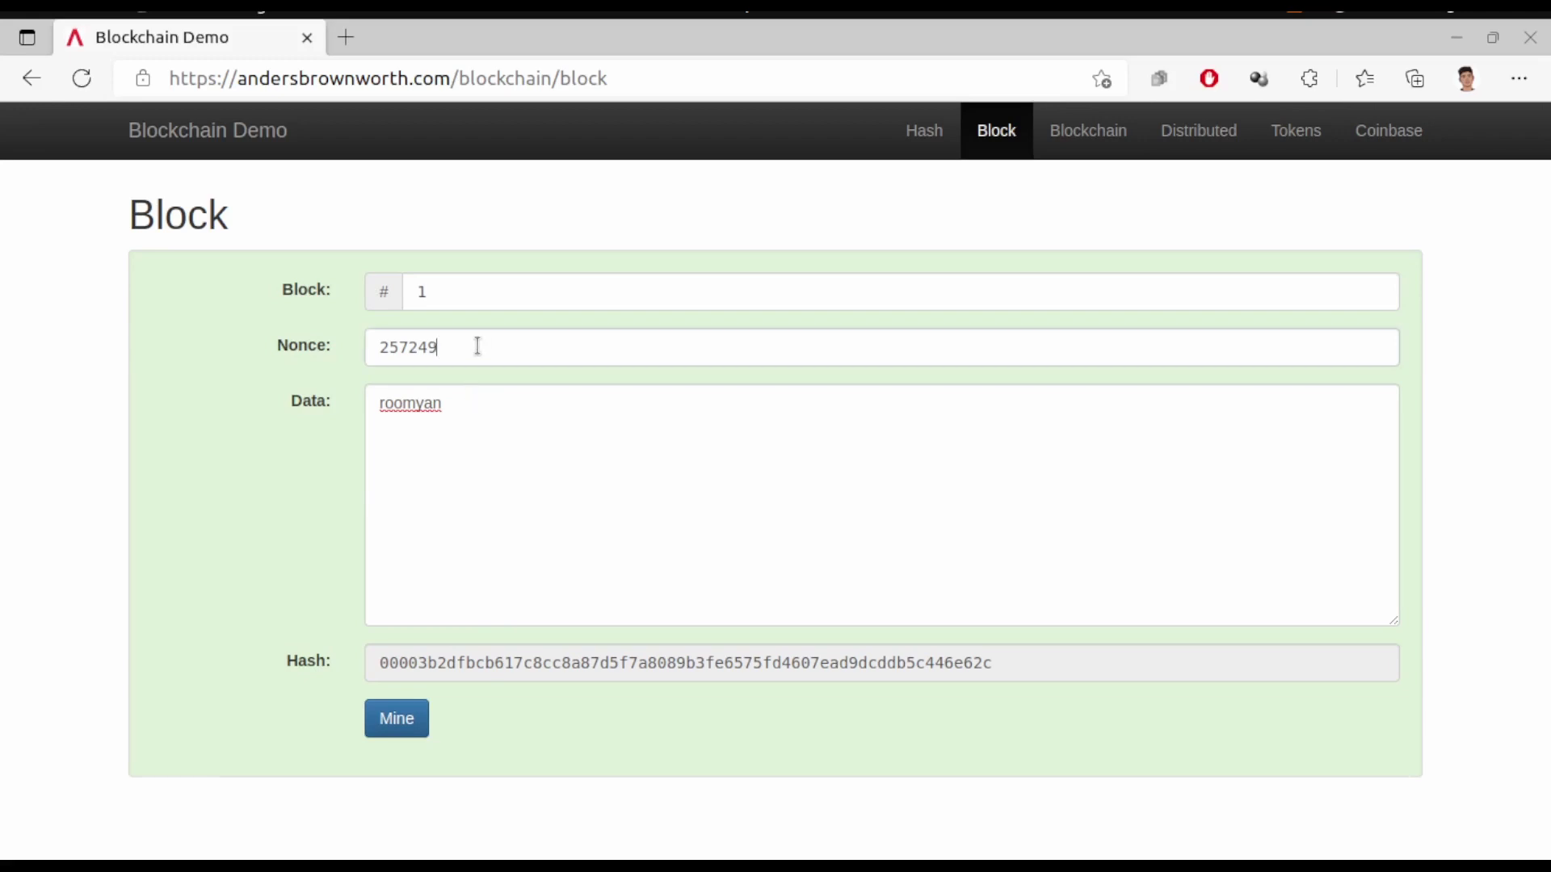
- Try nonce values 1 through 8 in block 1, then restore the mined nonce 257249
left_click_drag(477, 346, 376, 336)
key("ctrl+c")
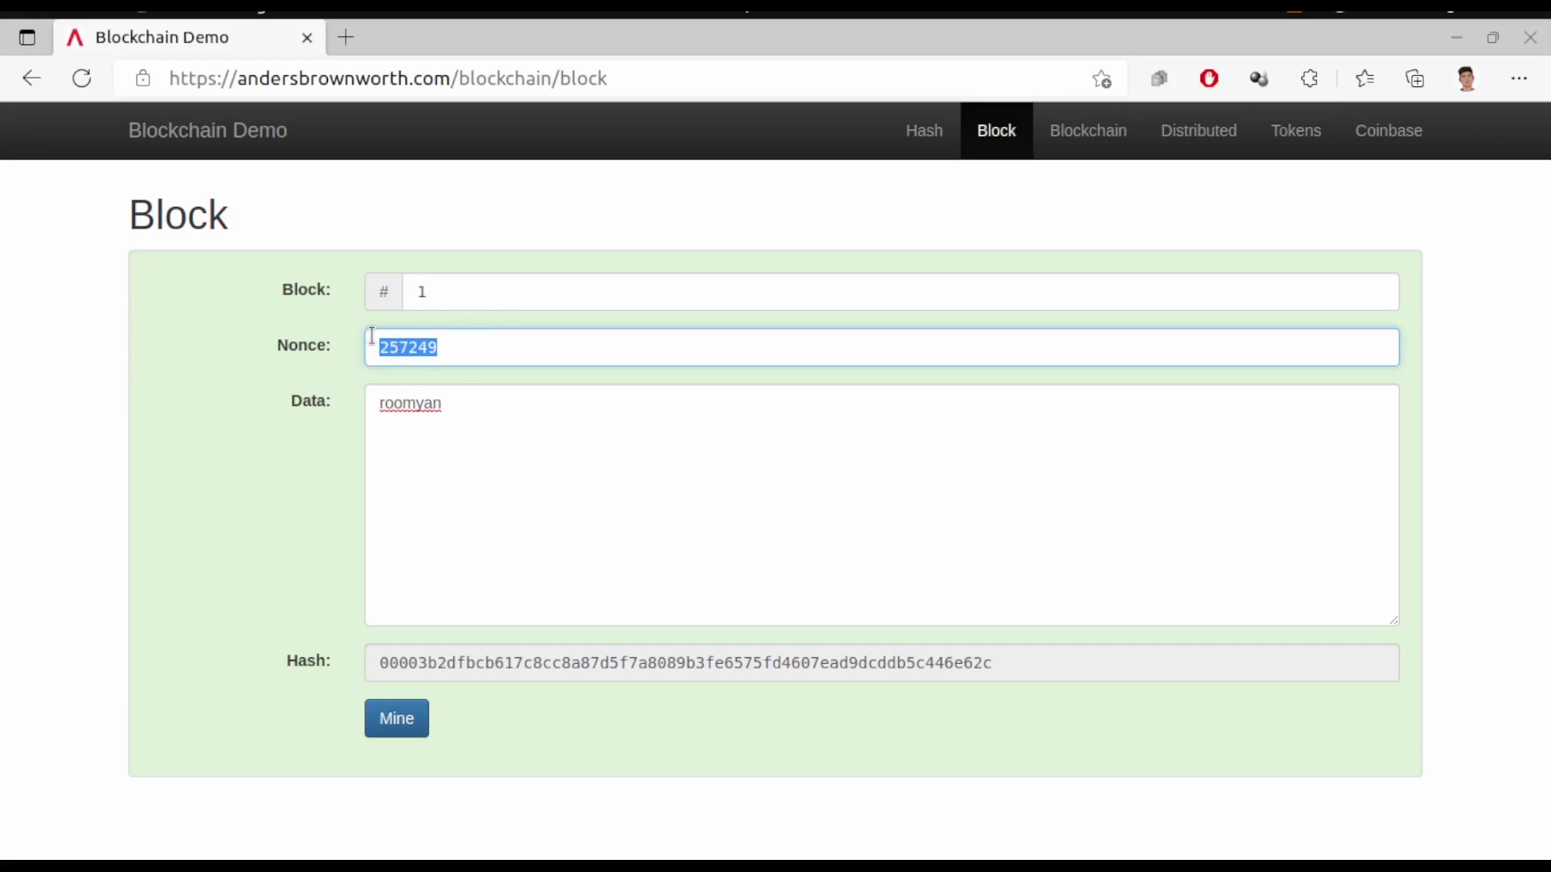
key("BackSpace")
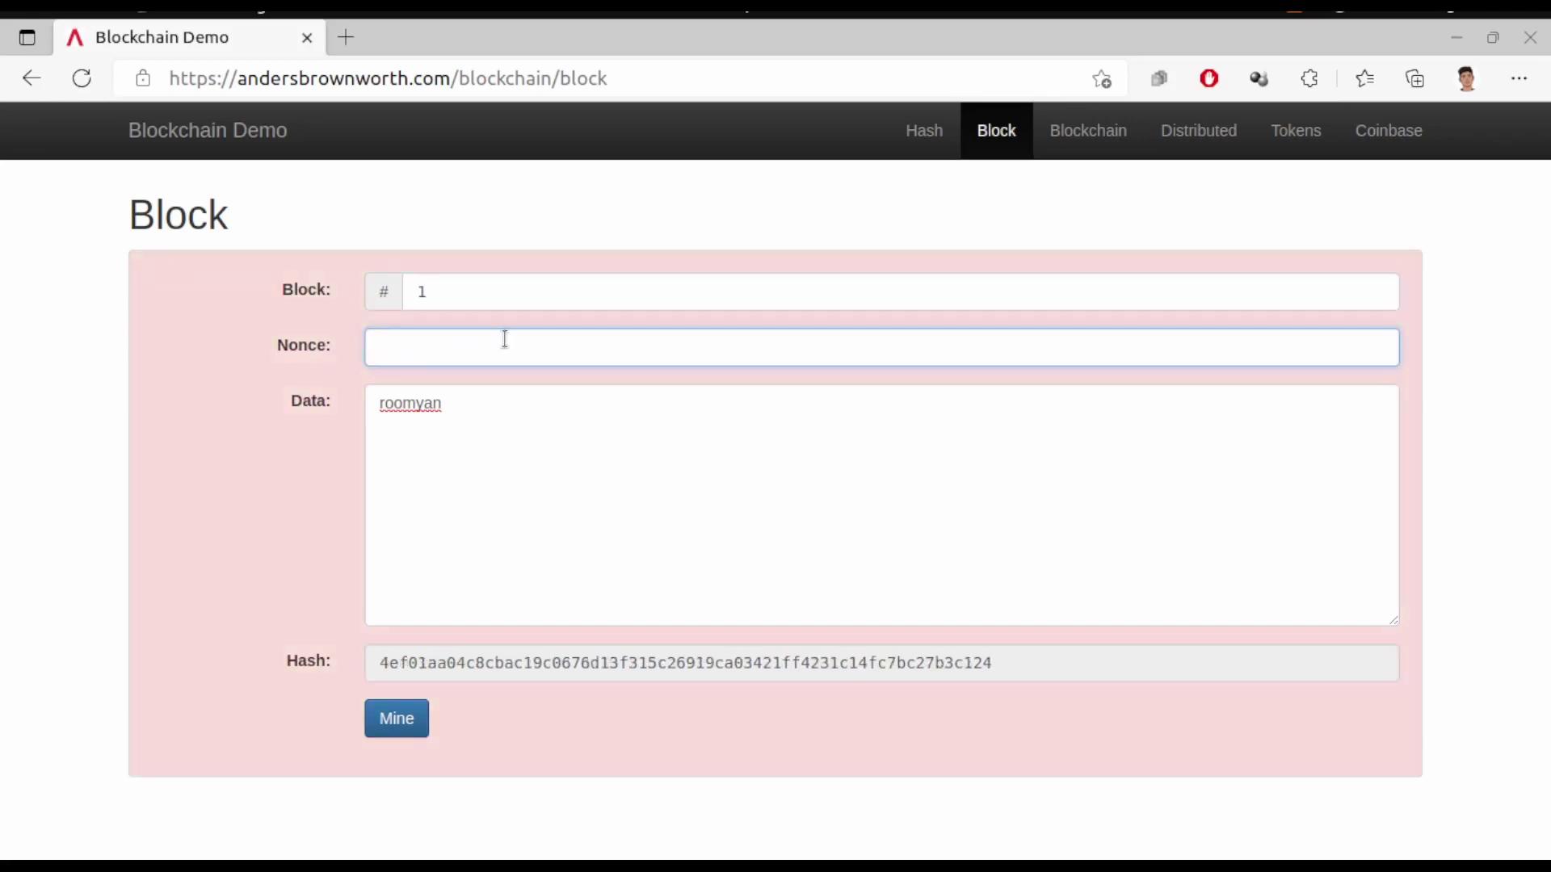
type("1")
key("BackSpace")
type("2")
key("BackSpace")
type("3")
key("BackSpace")
type("4")
key("BackSpace")
type("5")
key("BackSpace")
type("6")
key("BackSpace")
type("7")
key("BackSpace")
type("8")
key("BackSpace")
key("ctrl+v")
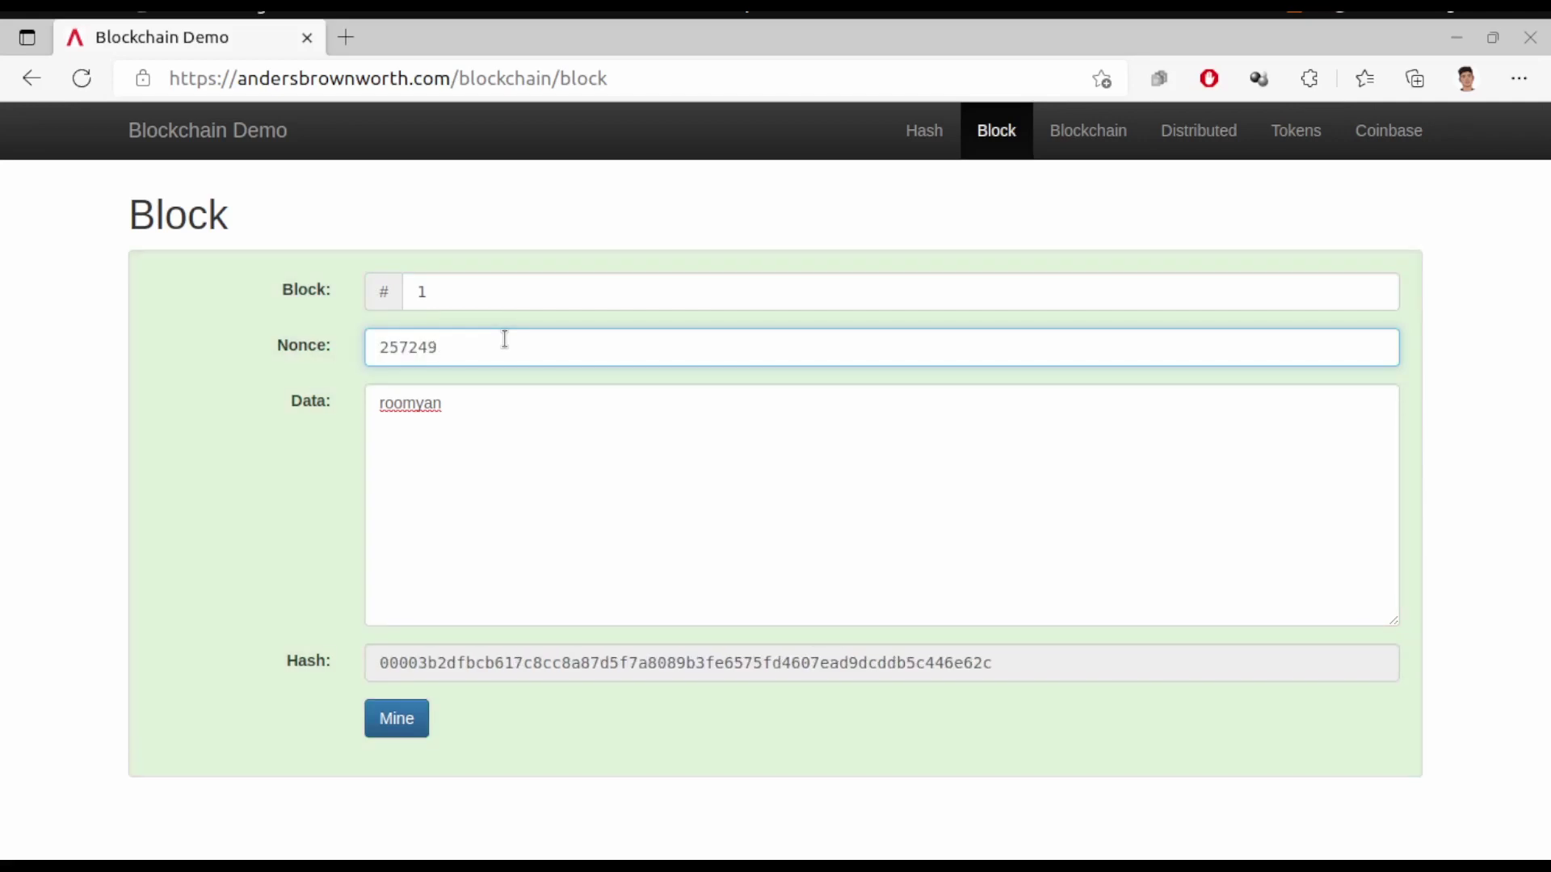
left_click(309, 482)
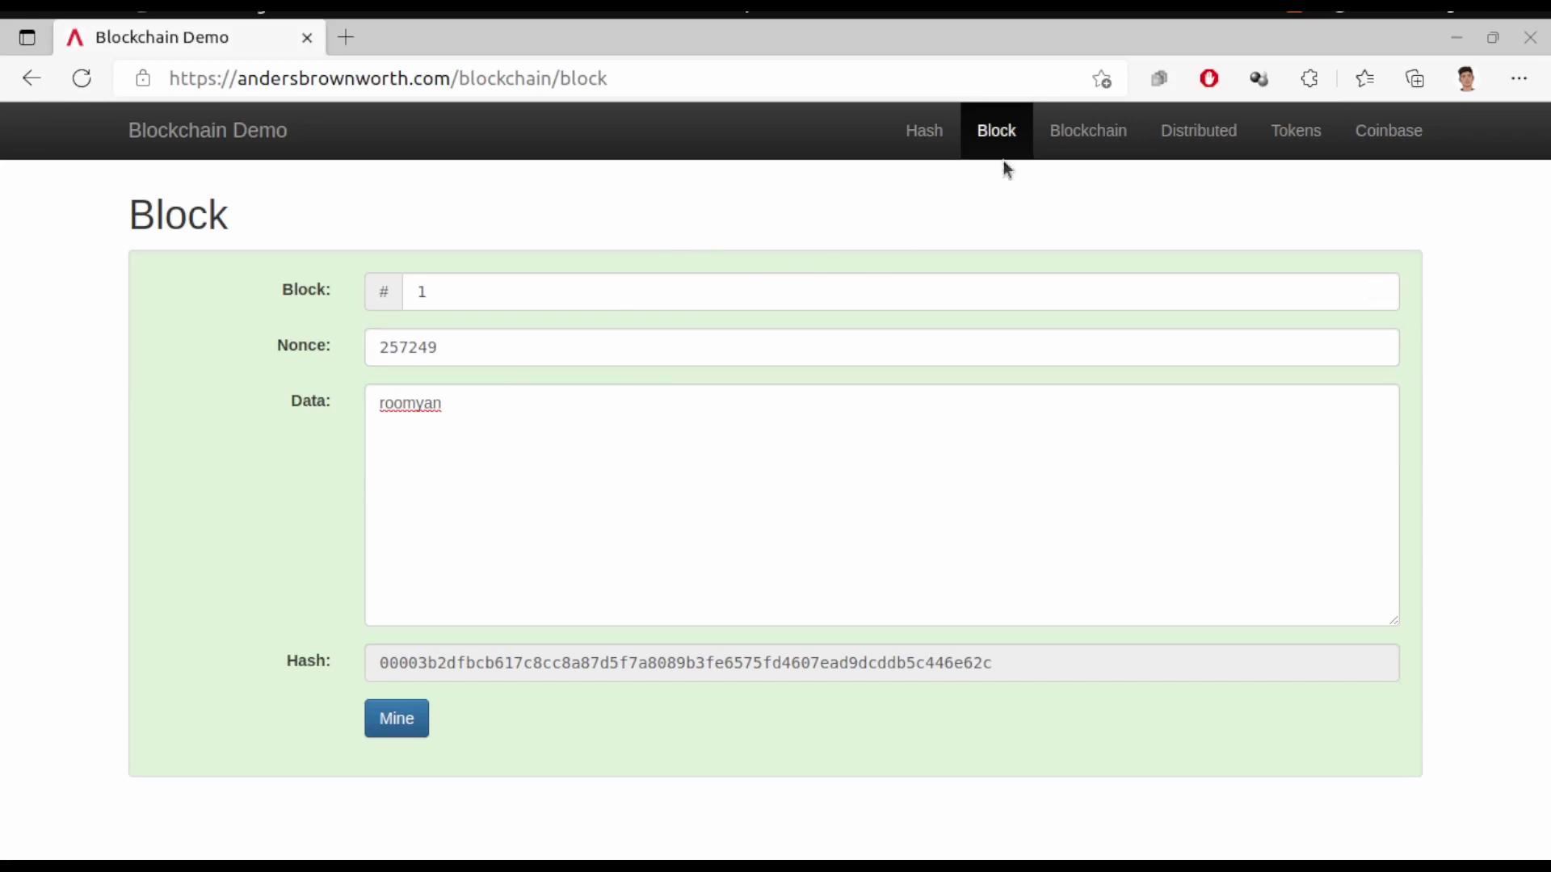
- Go to the Blockchain page and scroll across the five mined, empty blocks
left_click(1045, 149)
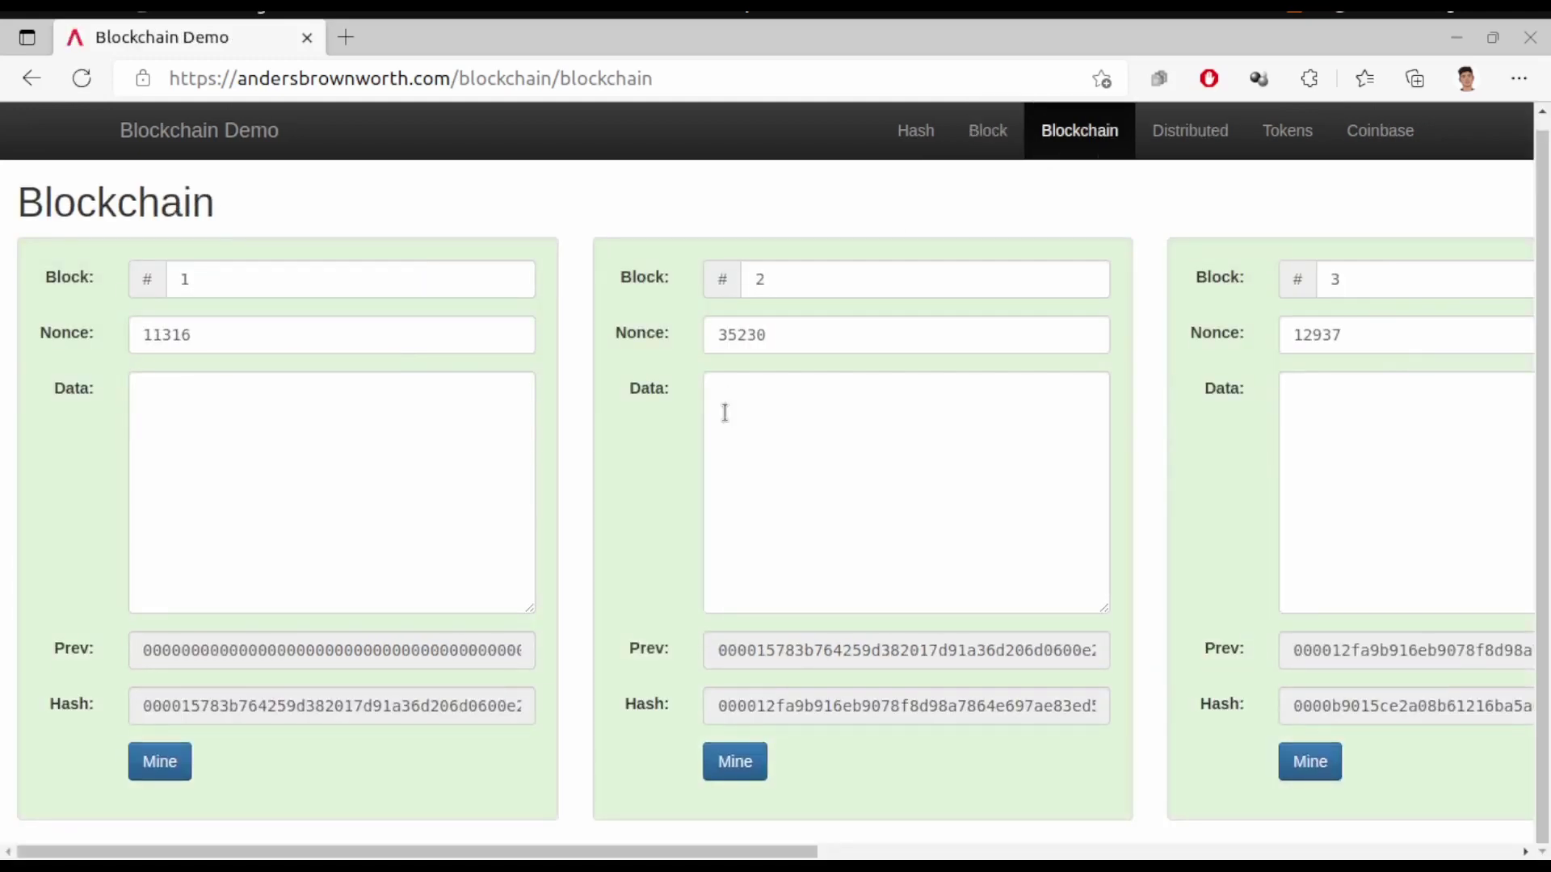
scroll(724, 413, "right", 10)
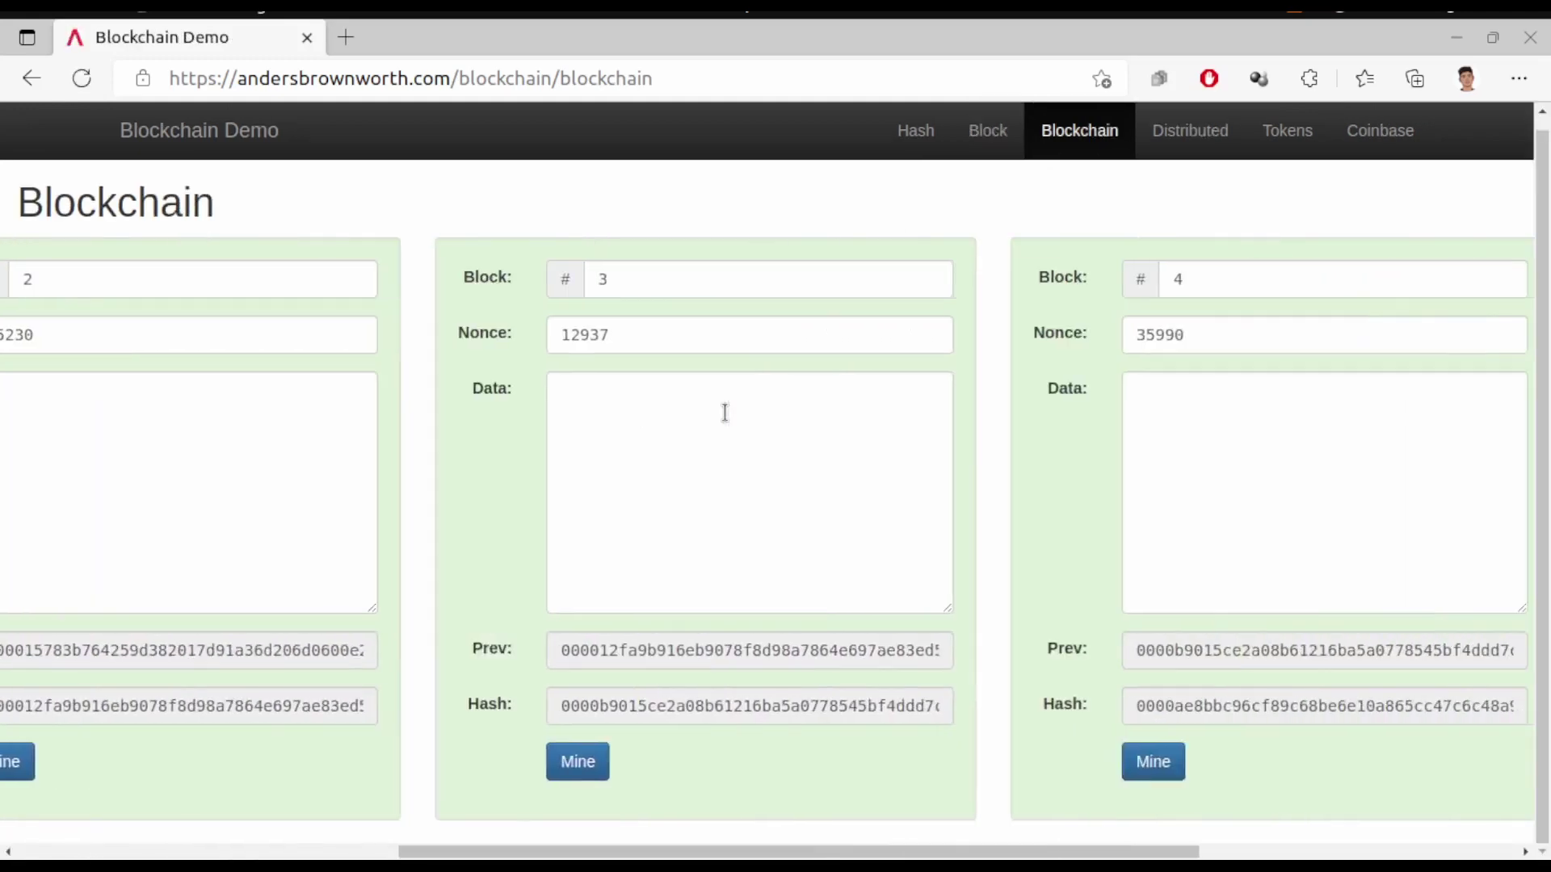
scroll(725, 412, "right", 3)
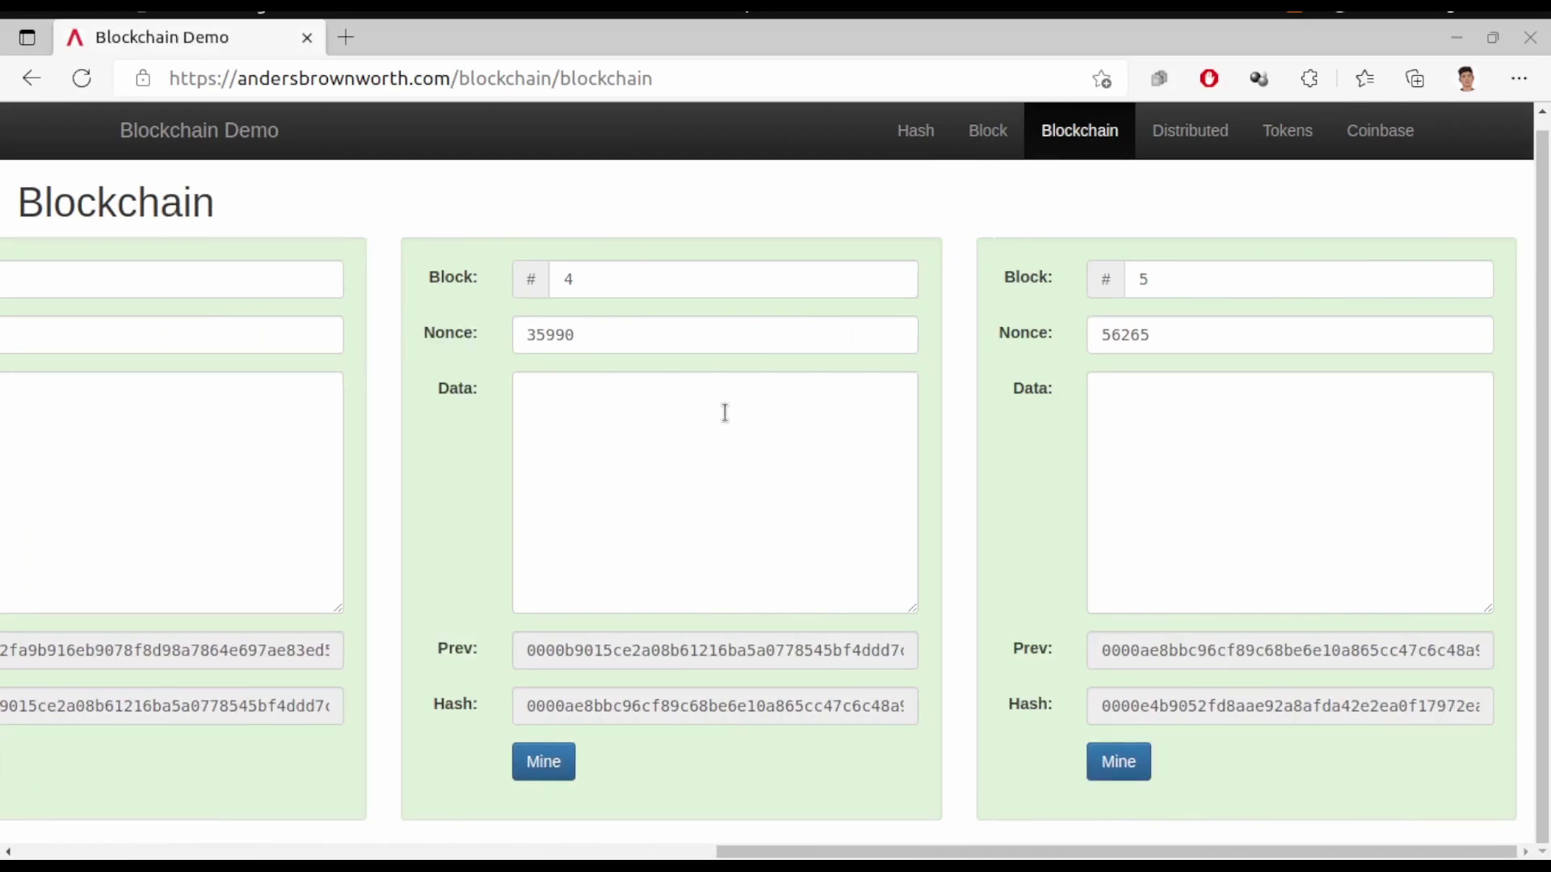
scroll(725, 413, "left", 13)
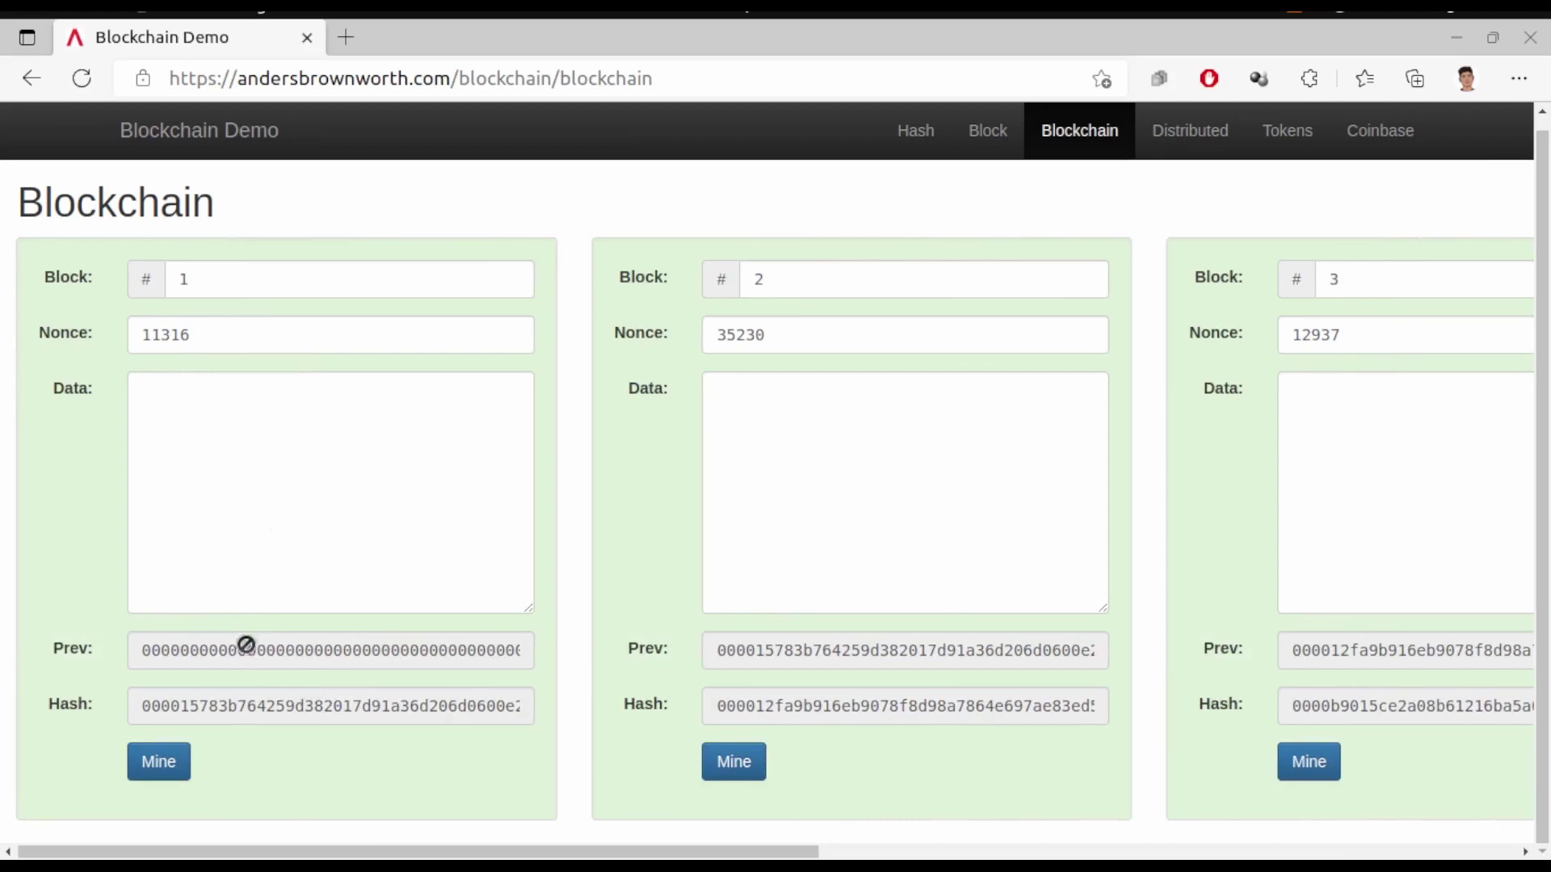
scroll(343, 633, "right", 3)
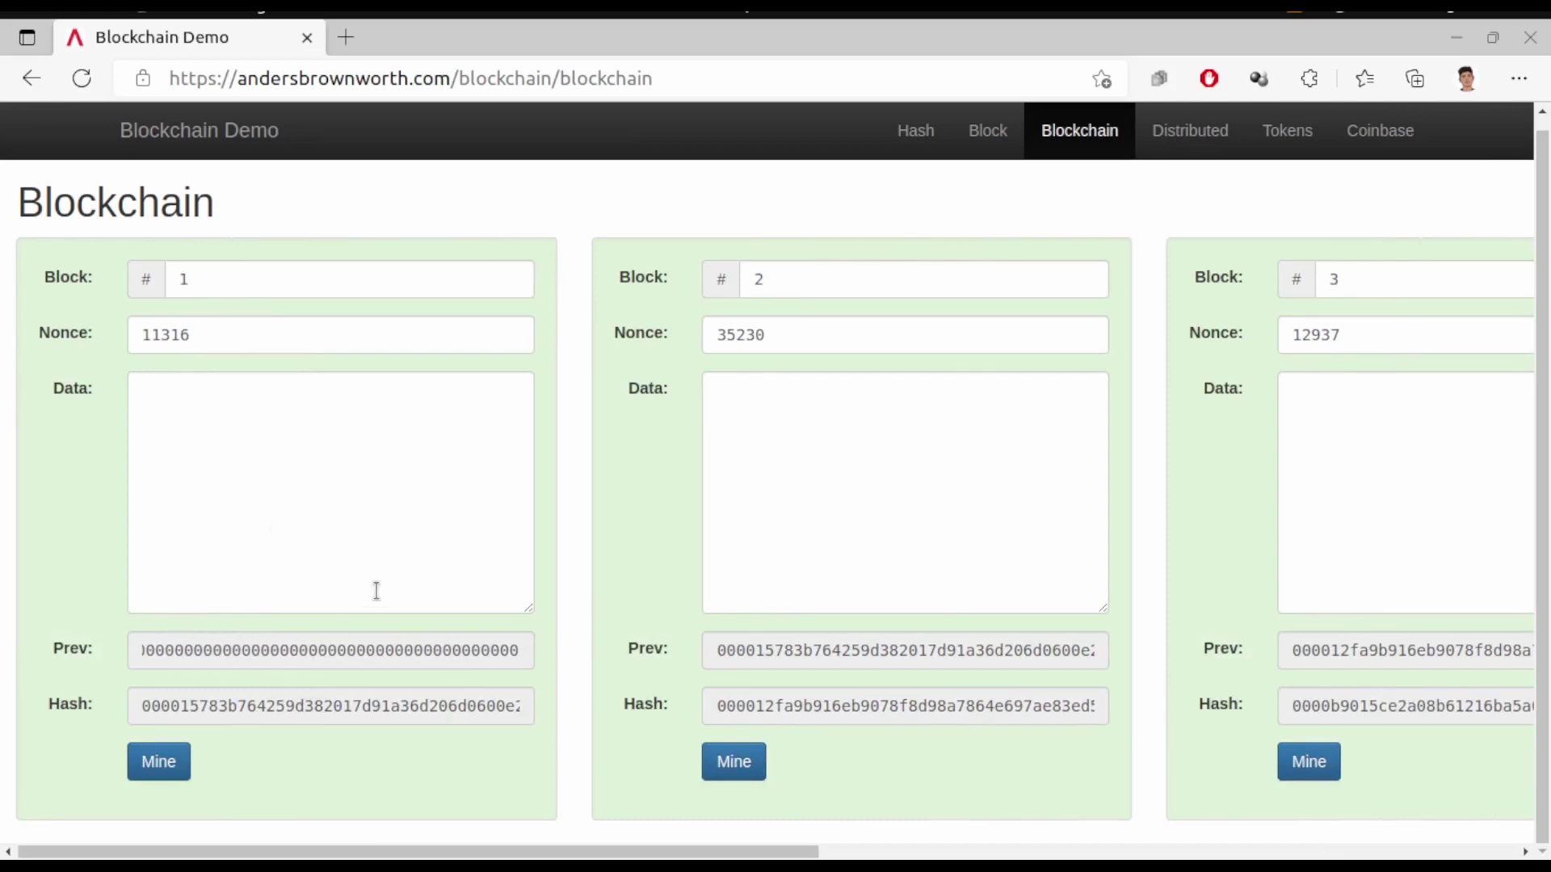
scroll(329, 666, "left", 1)
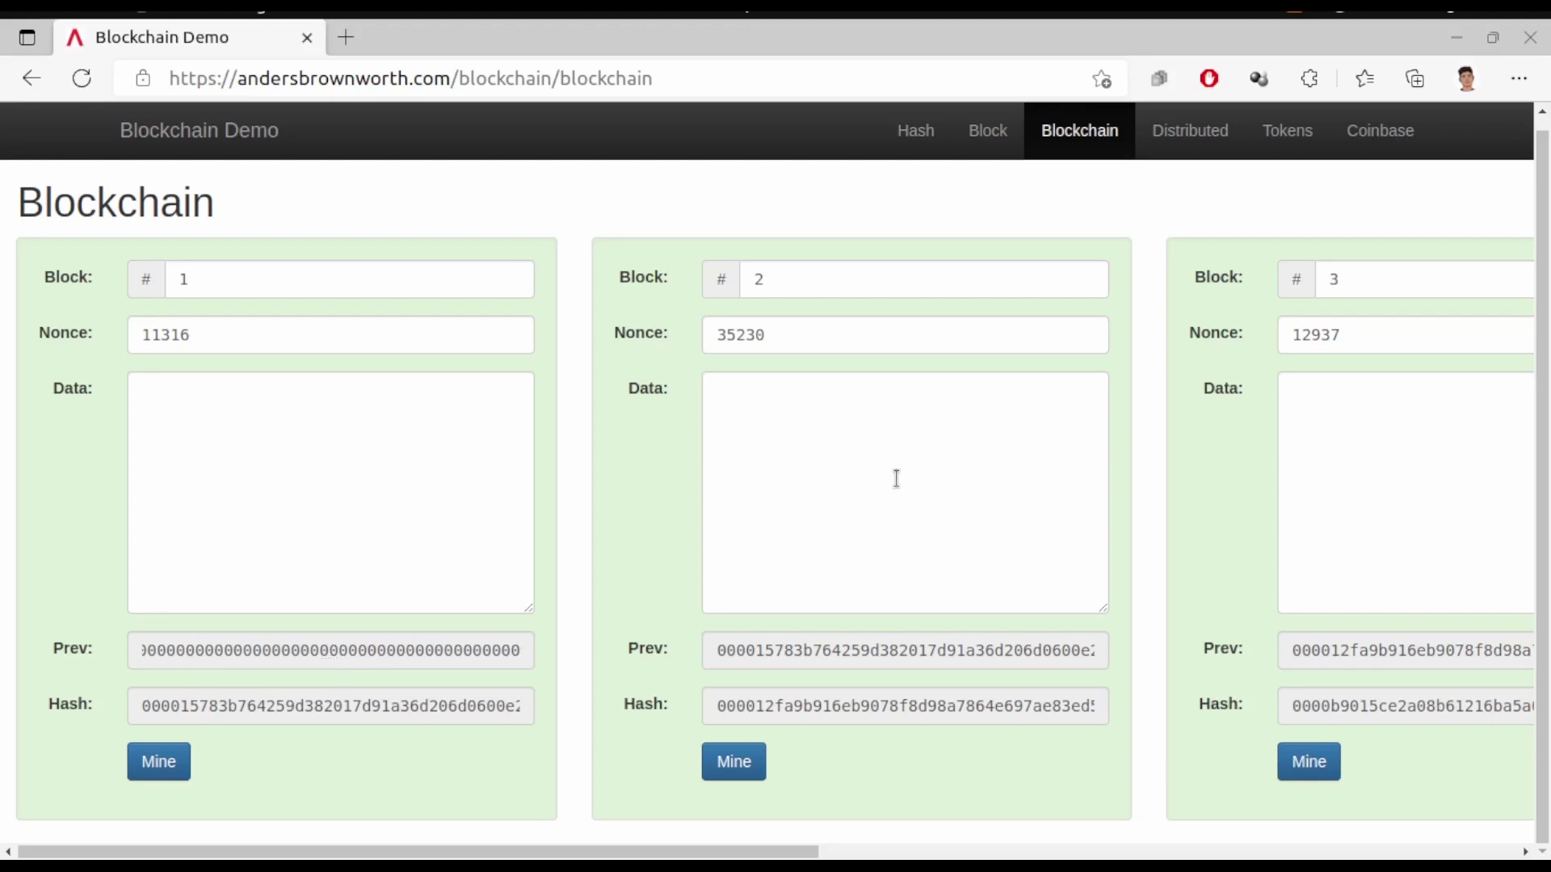
scroll(893, 477, "right", 2)
scroll(897, 478, "left", 2)
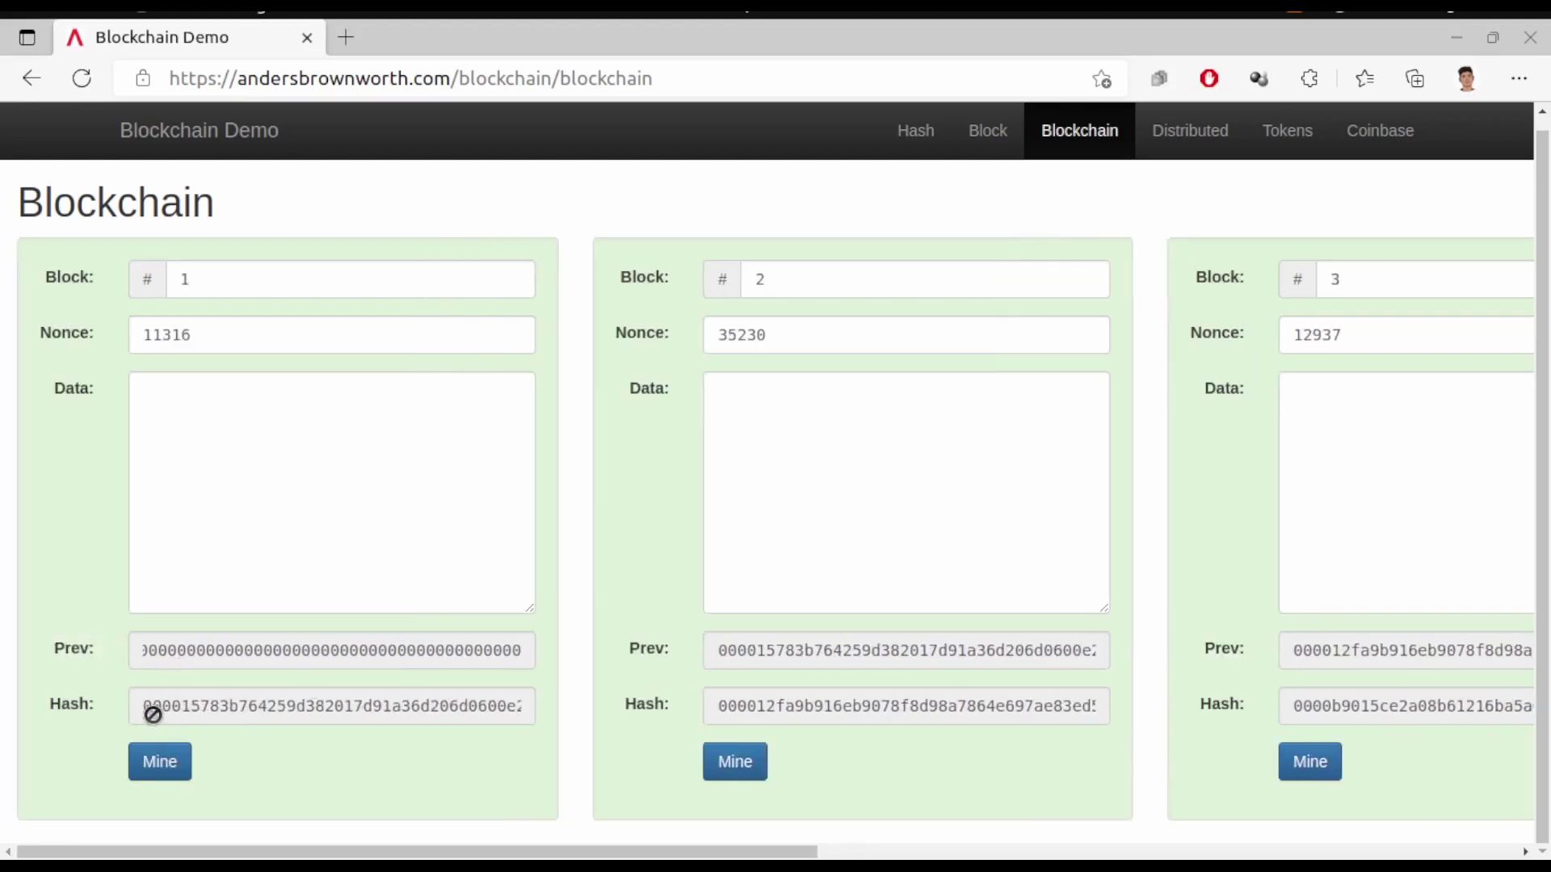
scroll(850, 606, "right", 10)
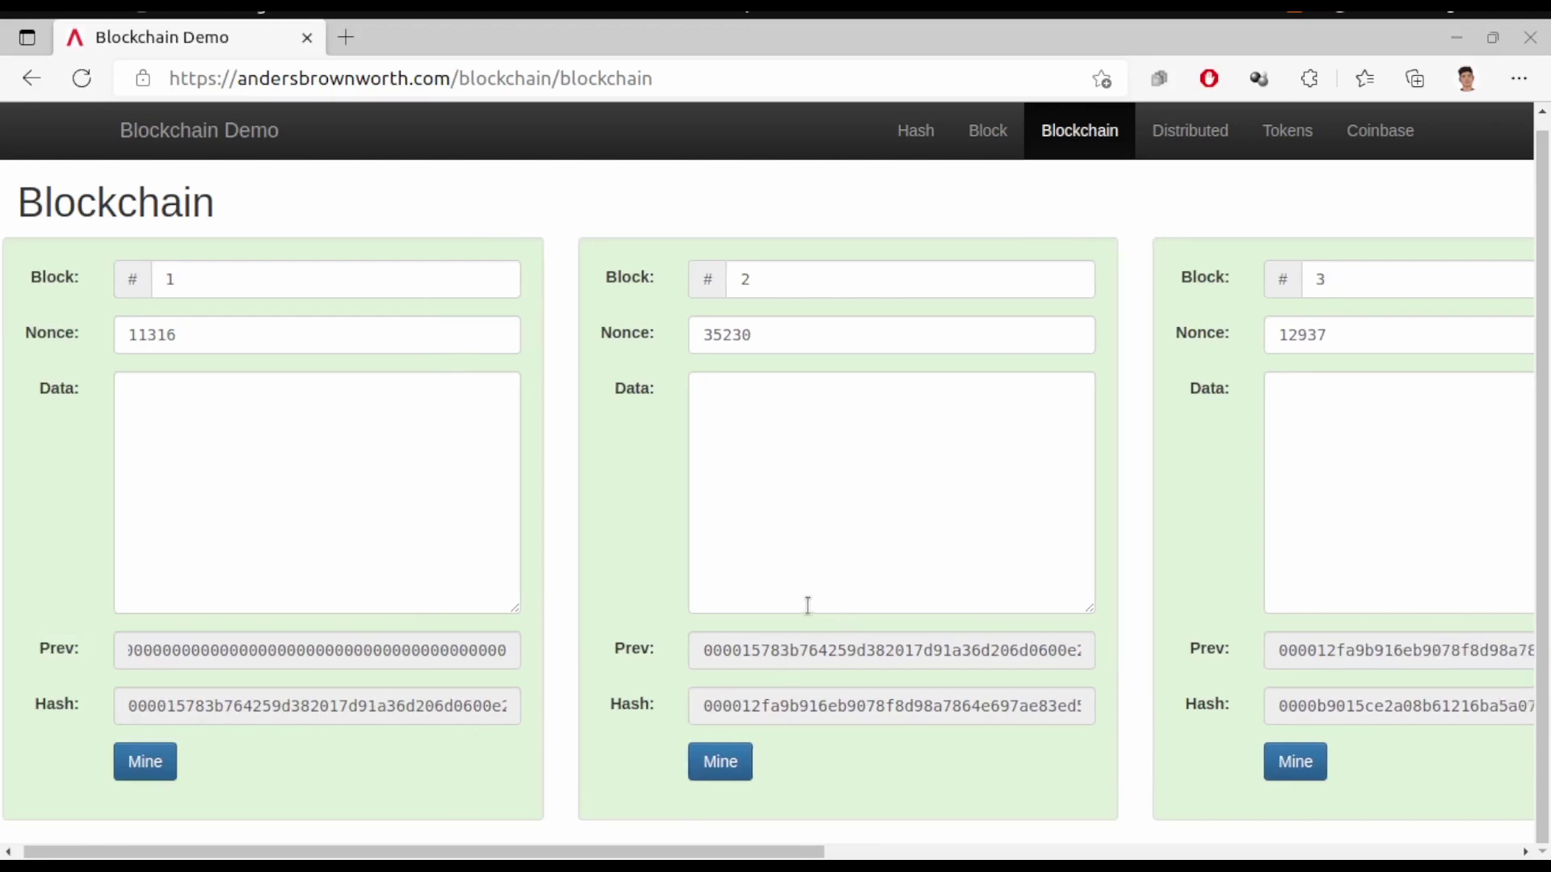
scroll(970, 498, "right", 6)
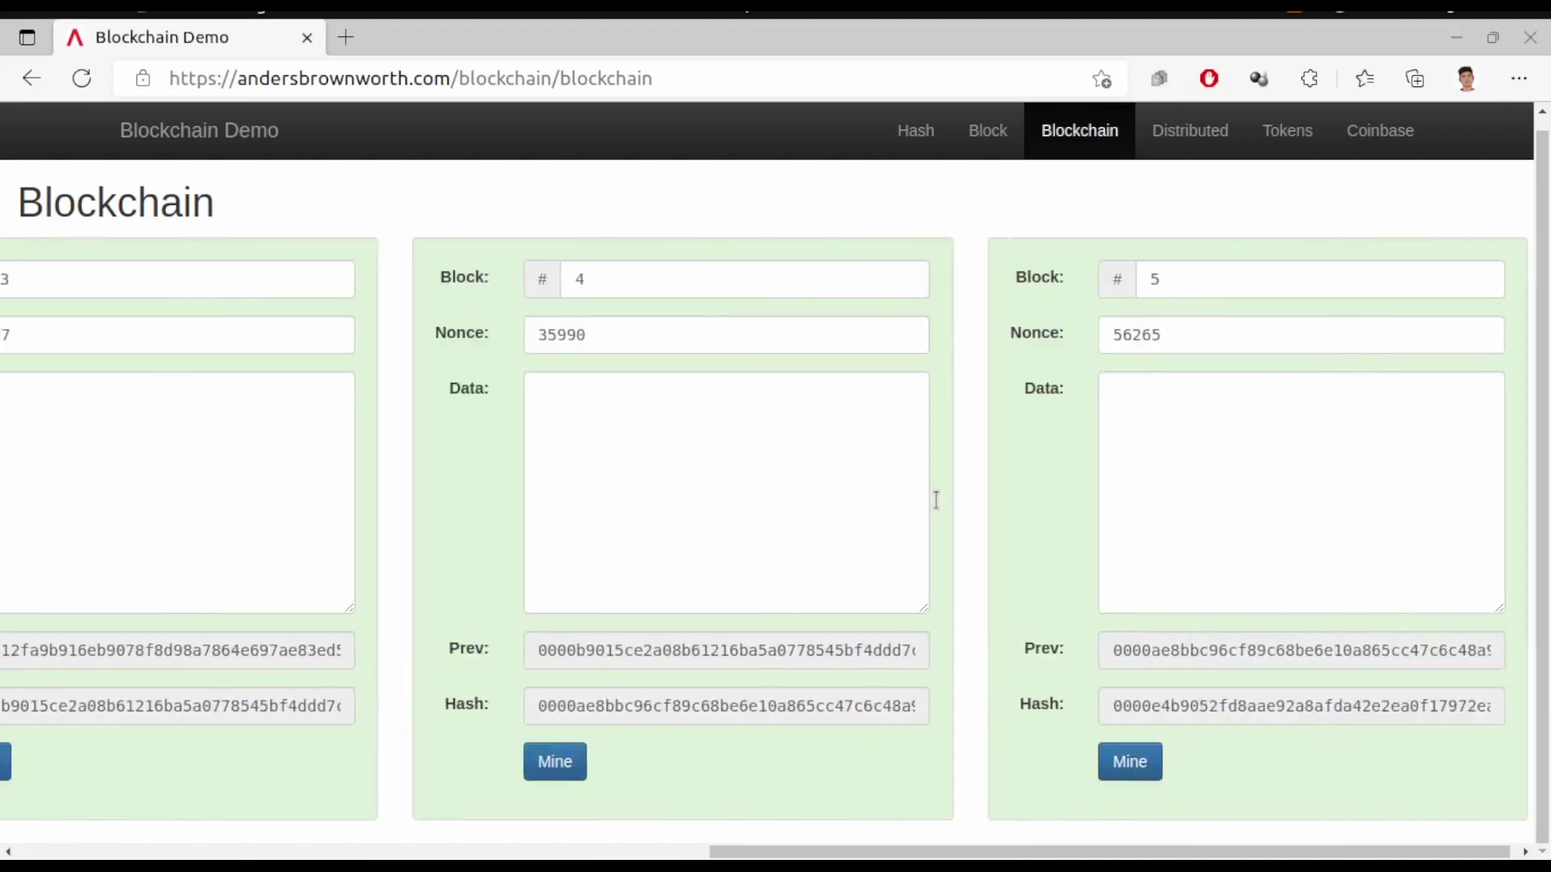
scroll(935, 497, "left", 8)
scroll(935, 498, "right", 6)
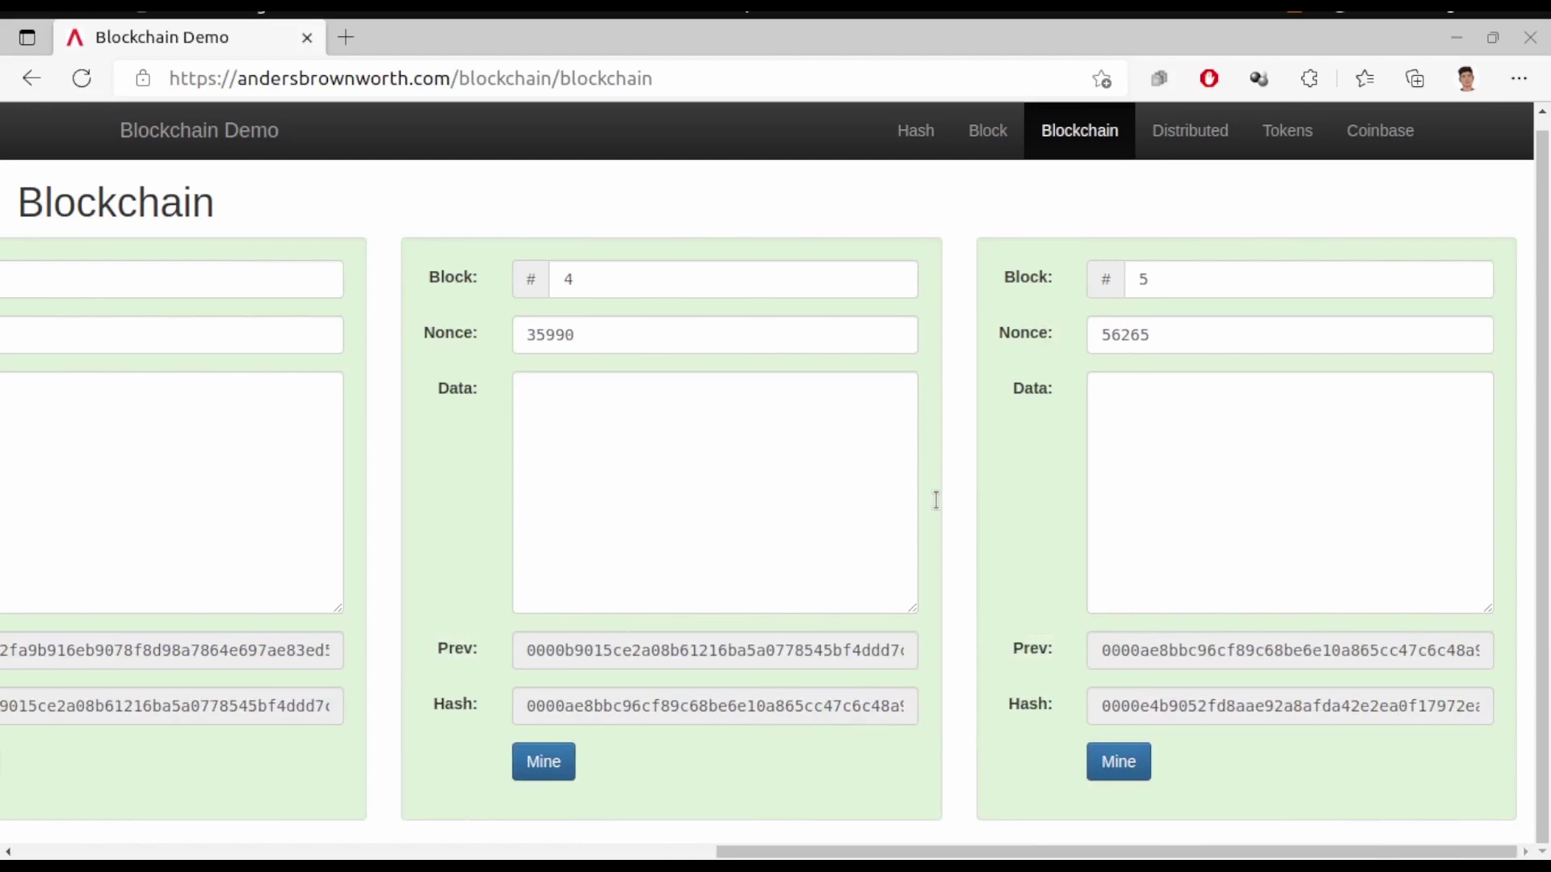
scroll(936, 499, "left", 15)
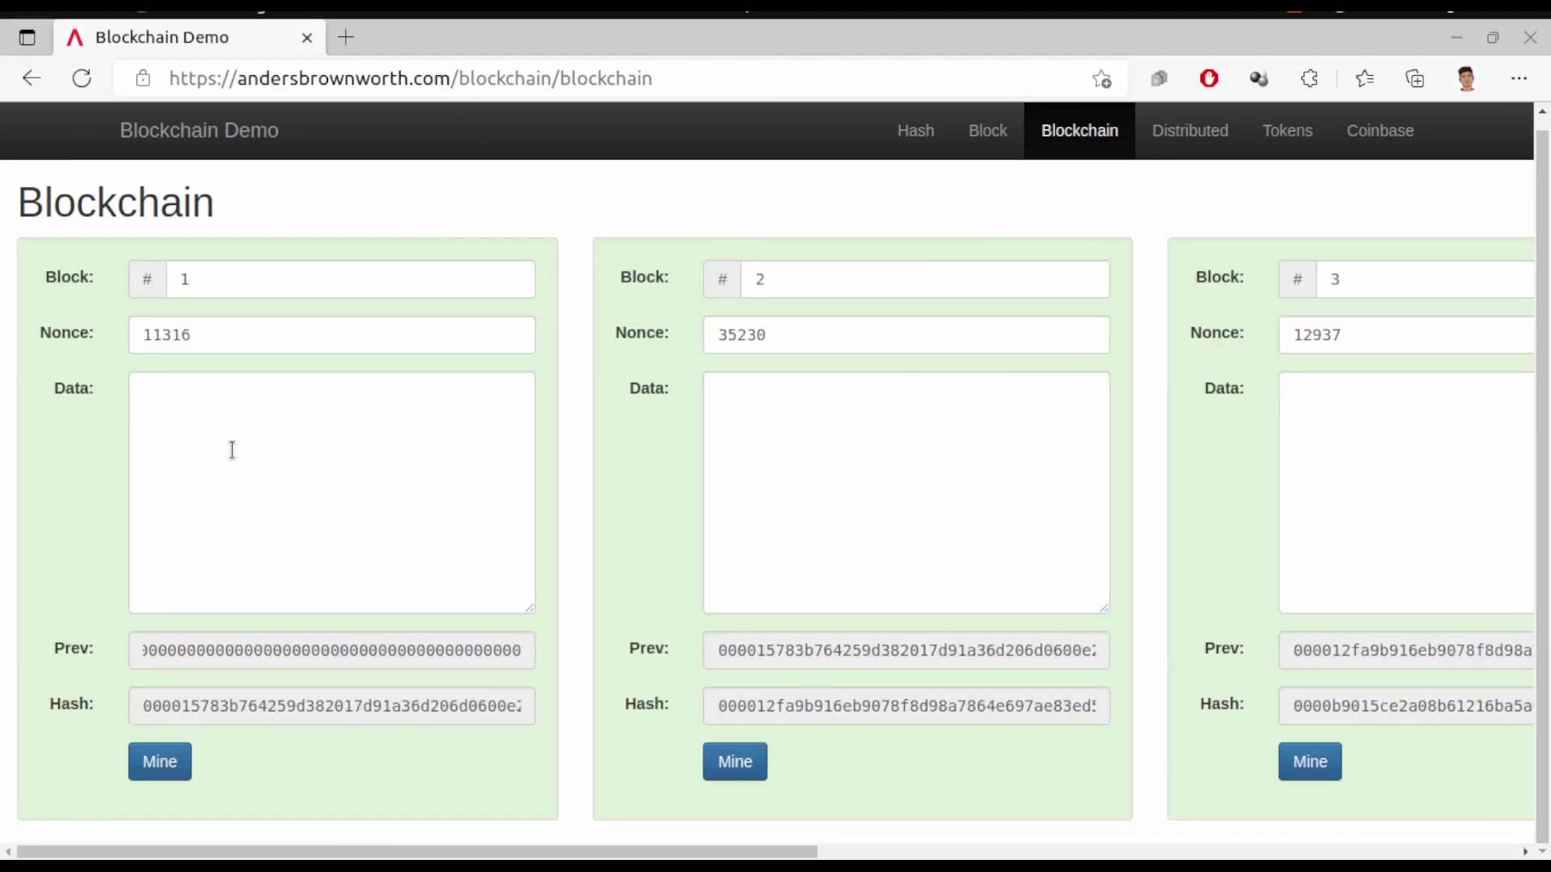
- Enter 10 into block 1 and 20 into block 2, mining each
left_click(231, 450)
type("10")
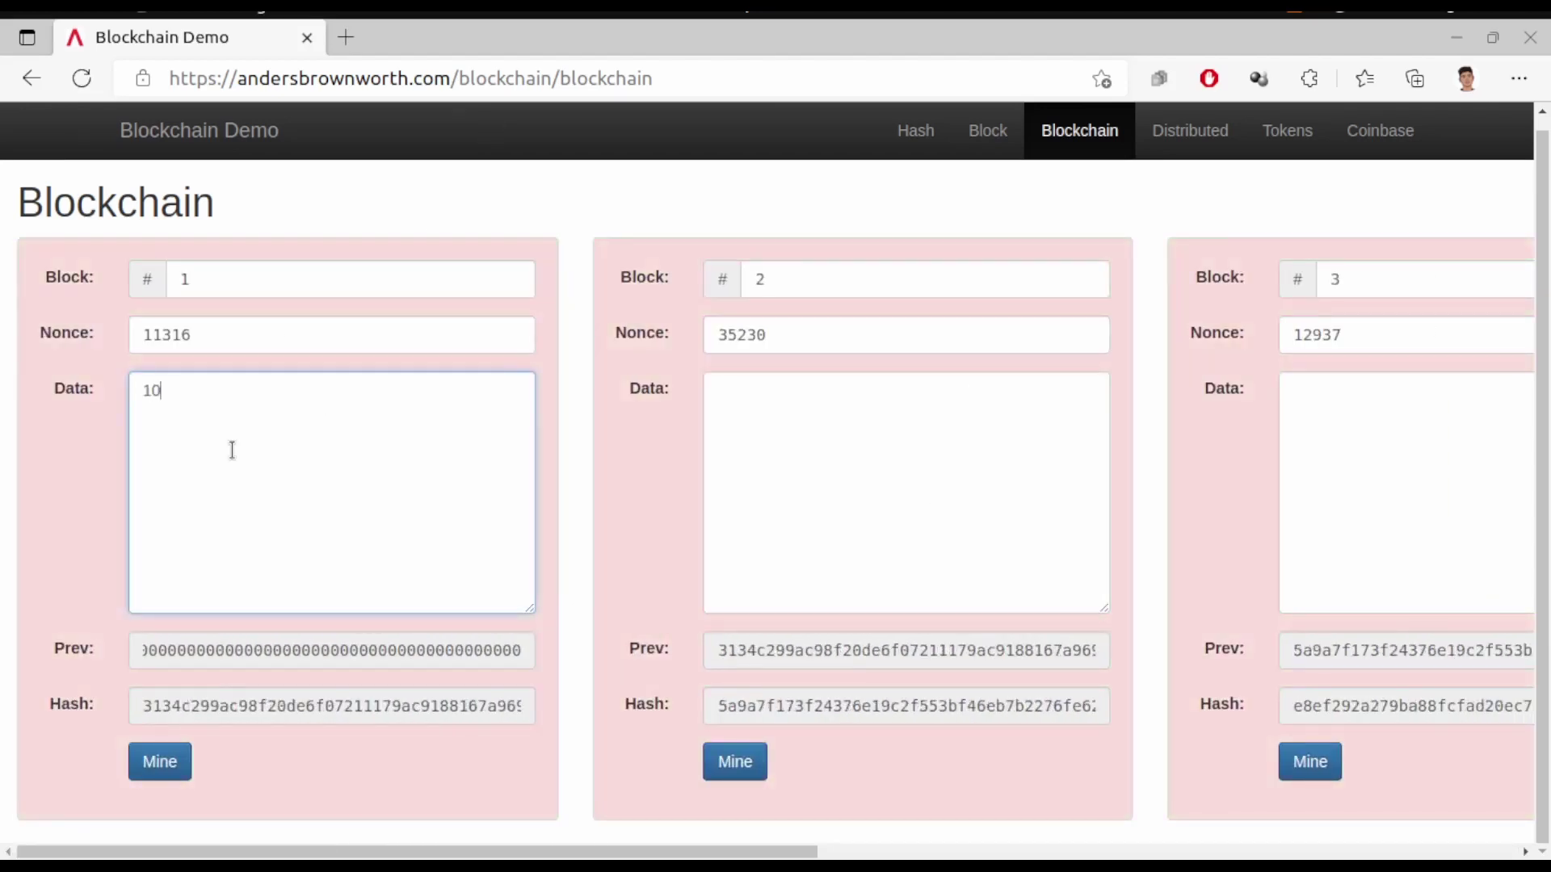
left_click(178, 762)
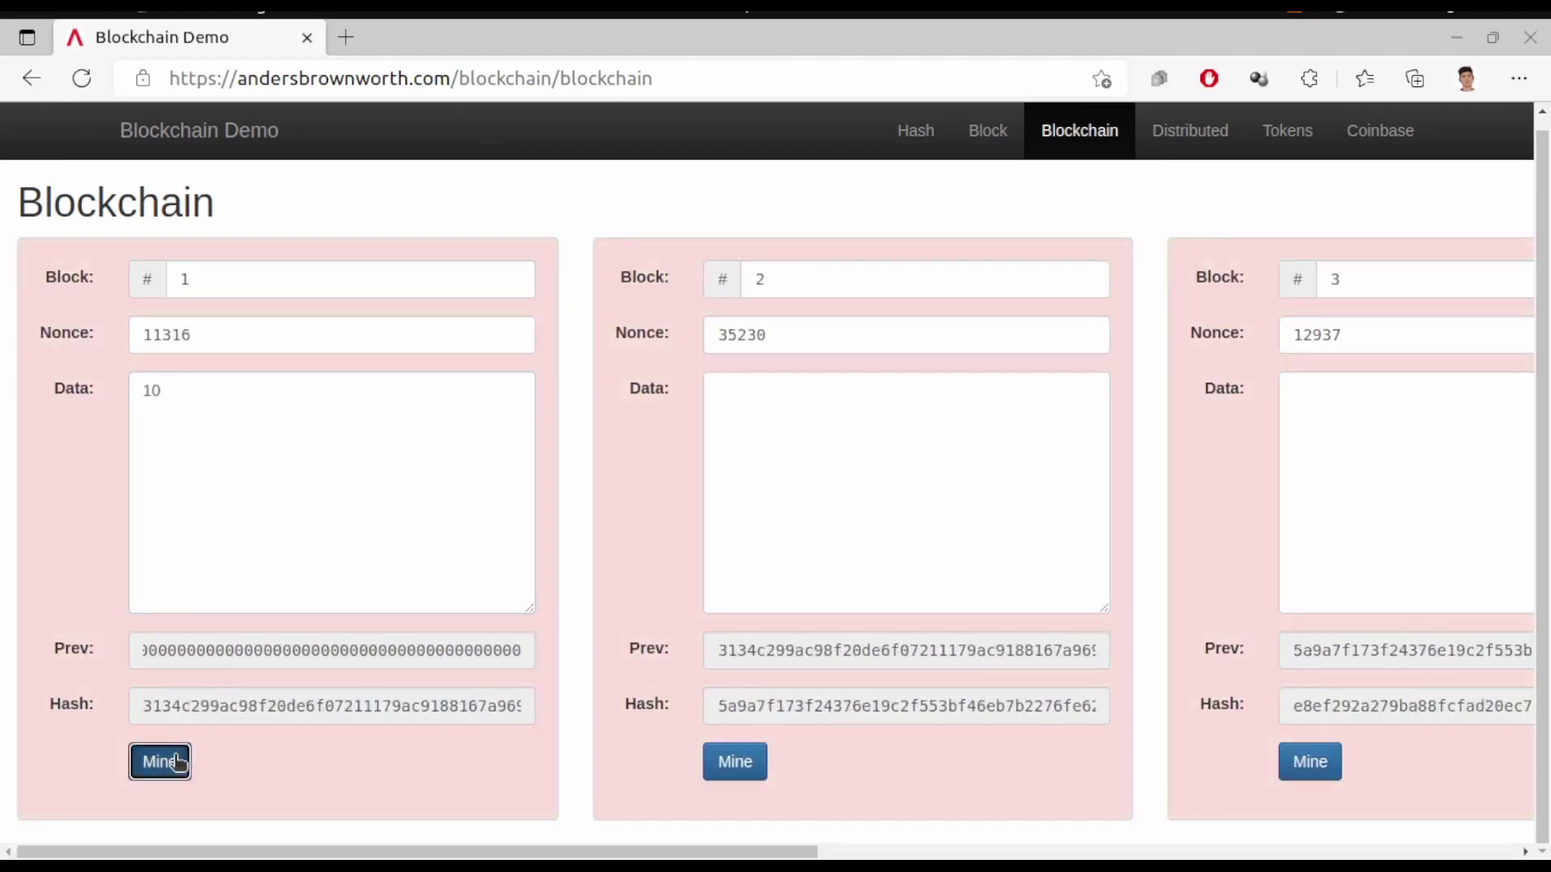
left_click(755, 410)
type("20")
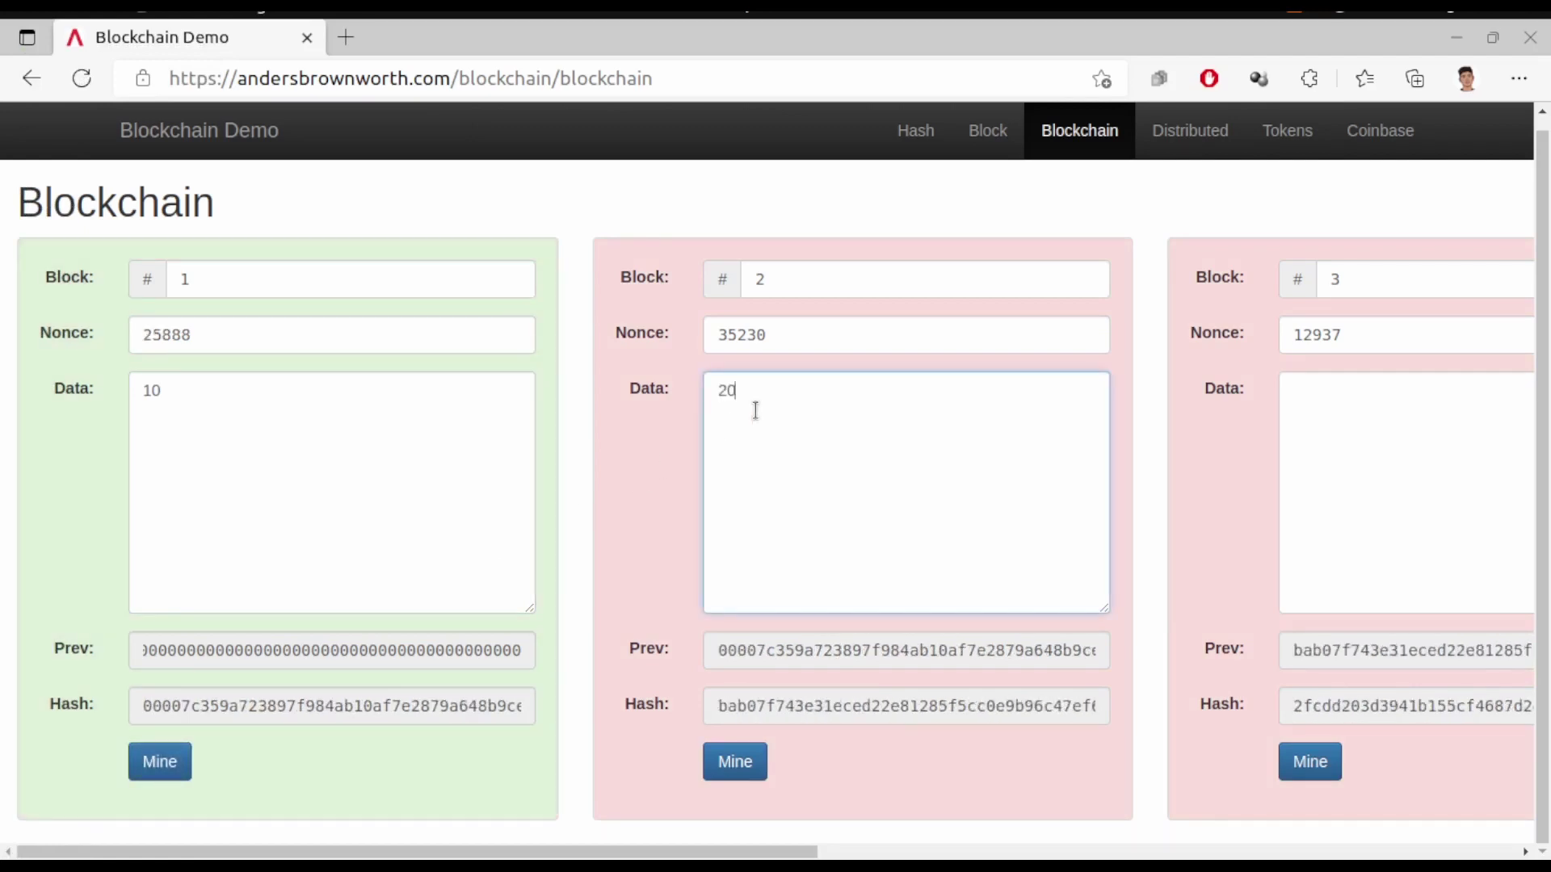
left_click(756, 764)
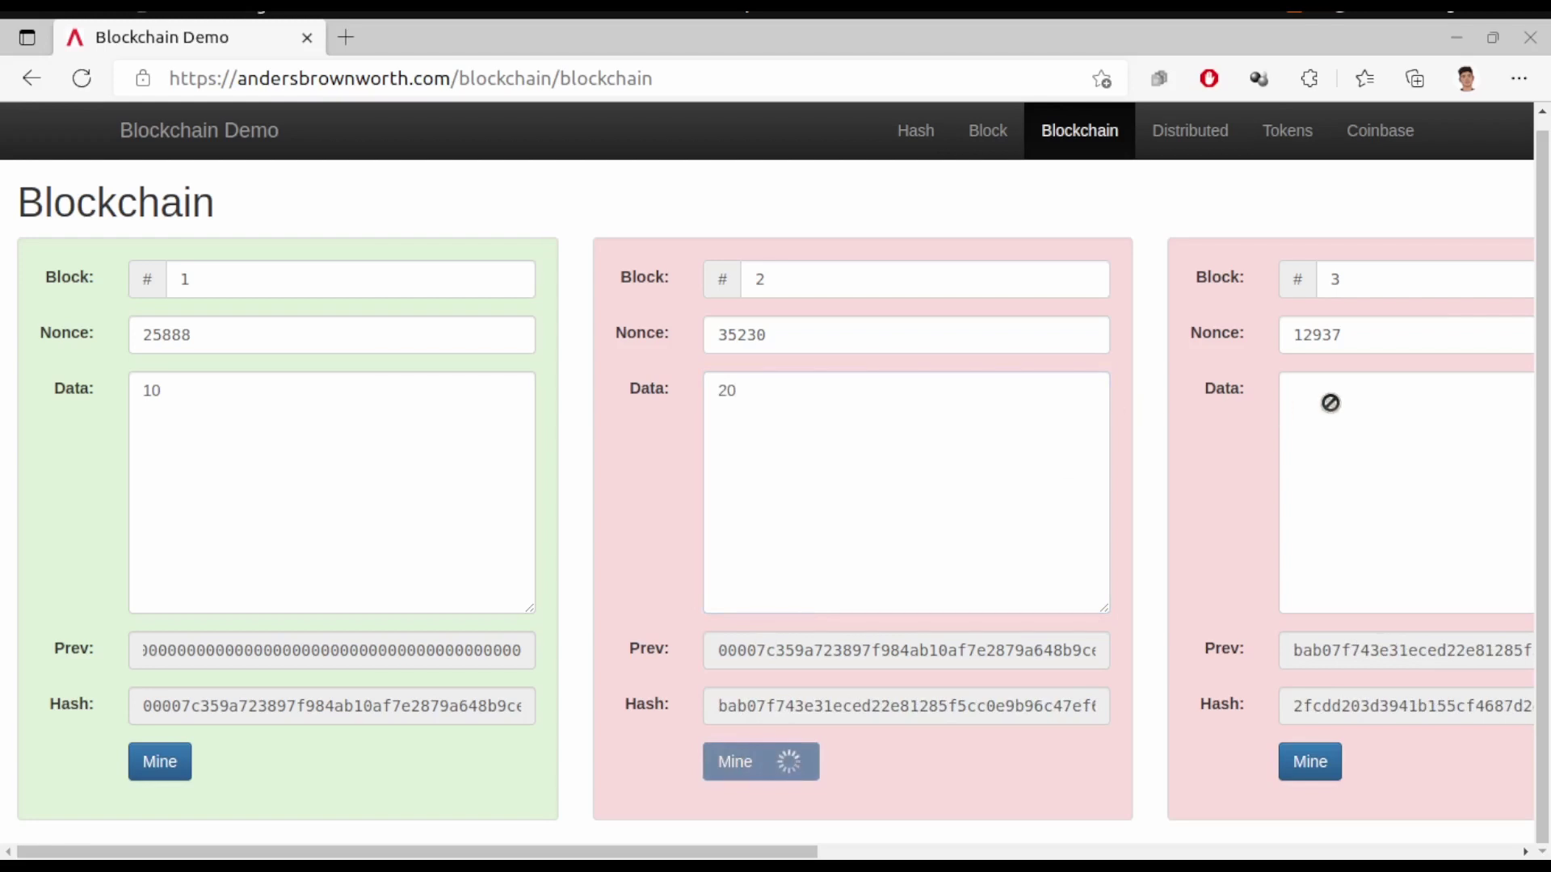
- Enter 30 into block 3 and 40 into block 4, mining each
scroll(1309, 405, "right", 4)
left_click(1077, 425)
type("30")
left_click(970, 762)
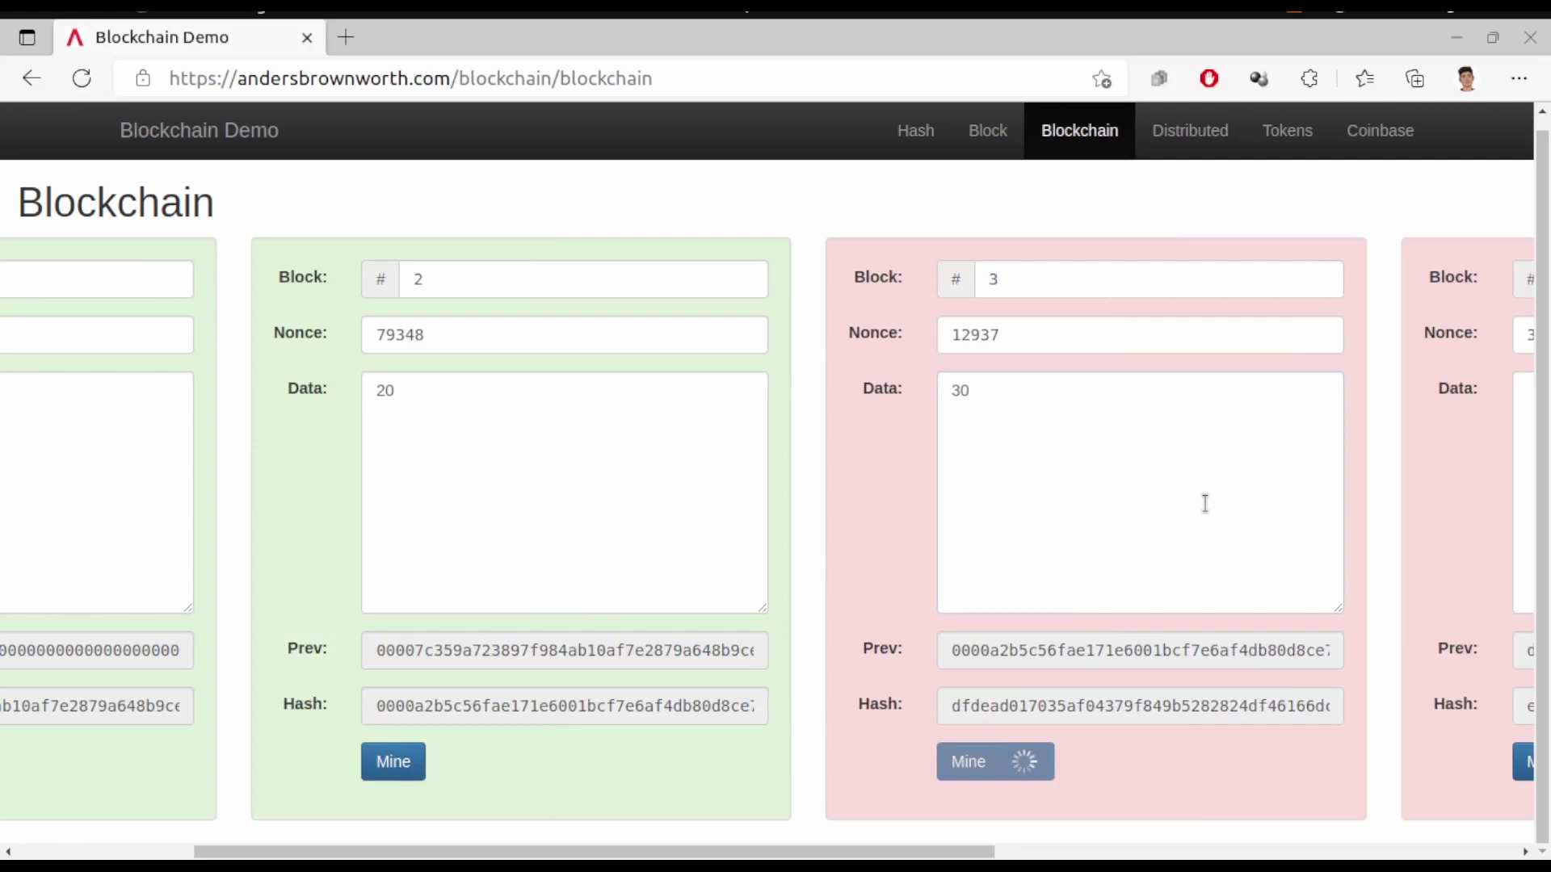
scroll(1205, 504, "right", 4)
left_click(1177, 453)
type("40")
left_click(1162, 762)
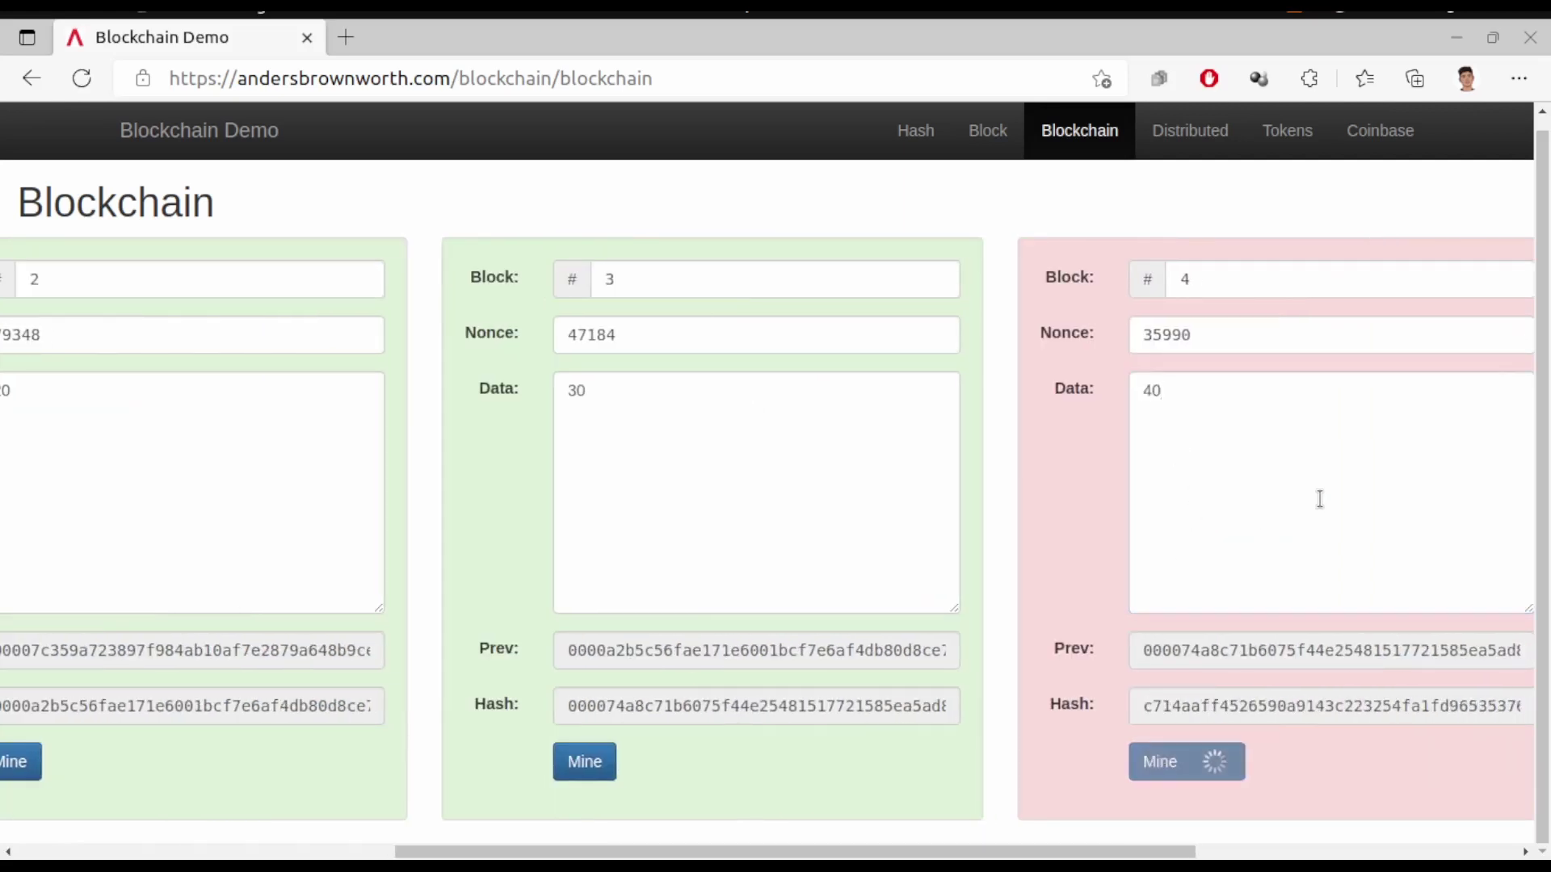
- Enter 50 into block 5, mine it, and scroll across to confirm the chain is valid
scroll(1267, 450, "right", 4)
left_click(1267, 450)
type("50")
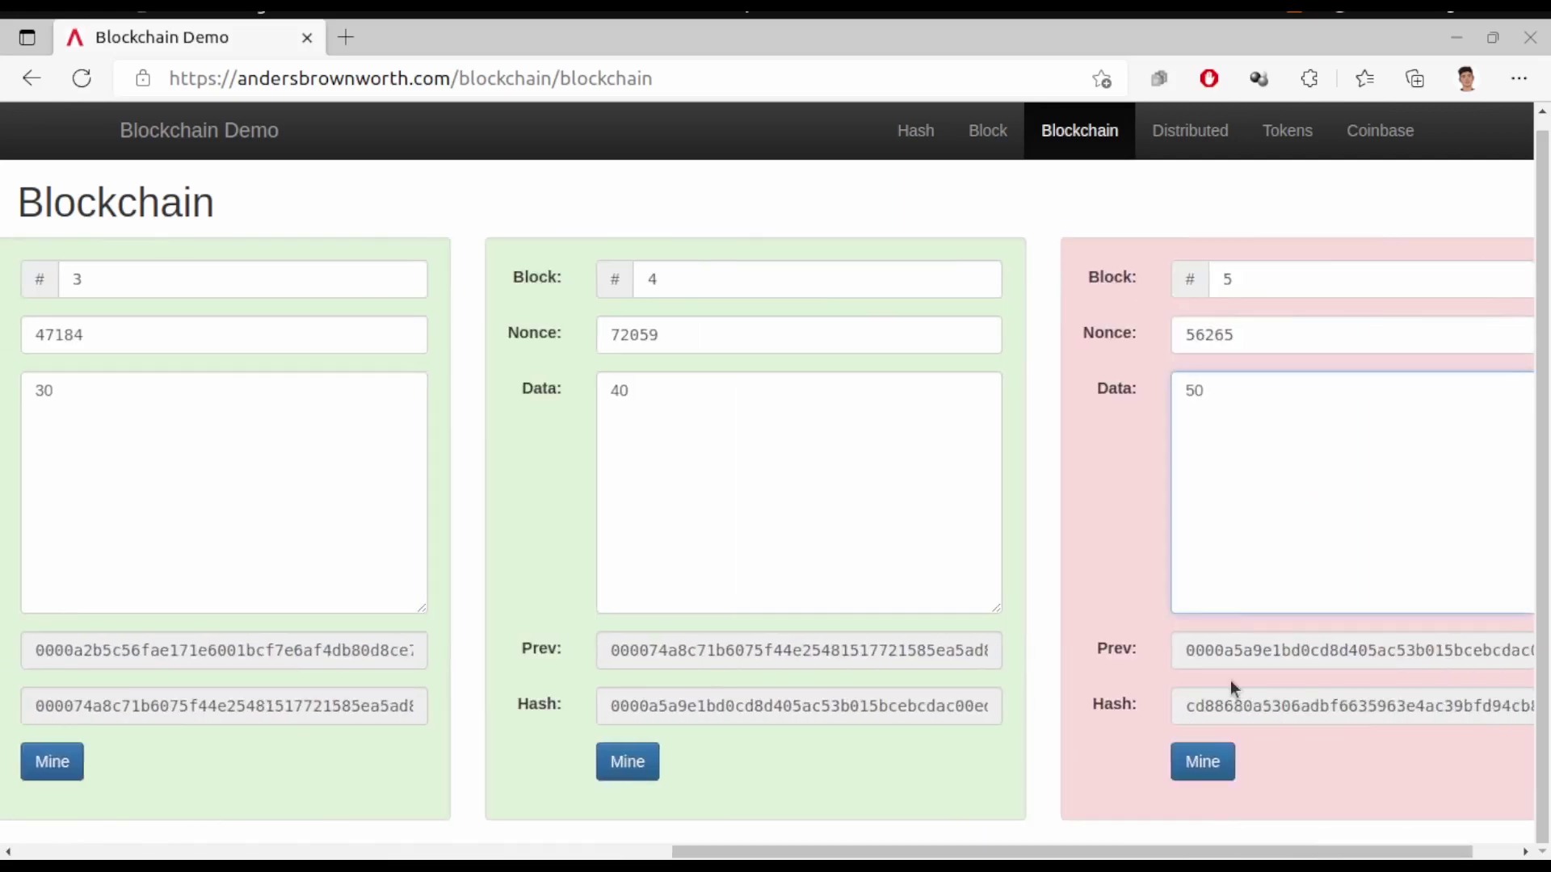
left_click(1212, 762)
scroll(1305, 521, "right", 1)
scroll(681, 191, "left", 9)
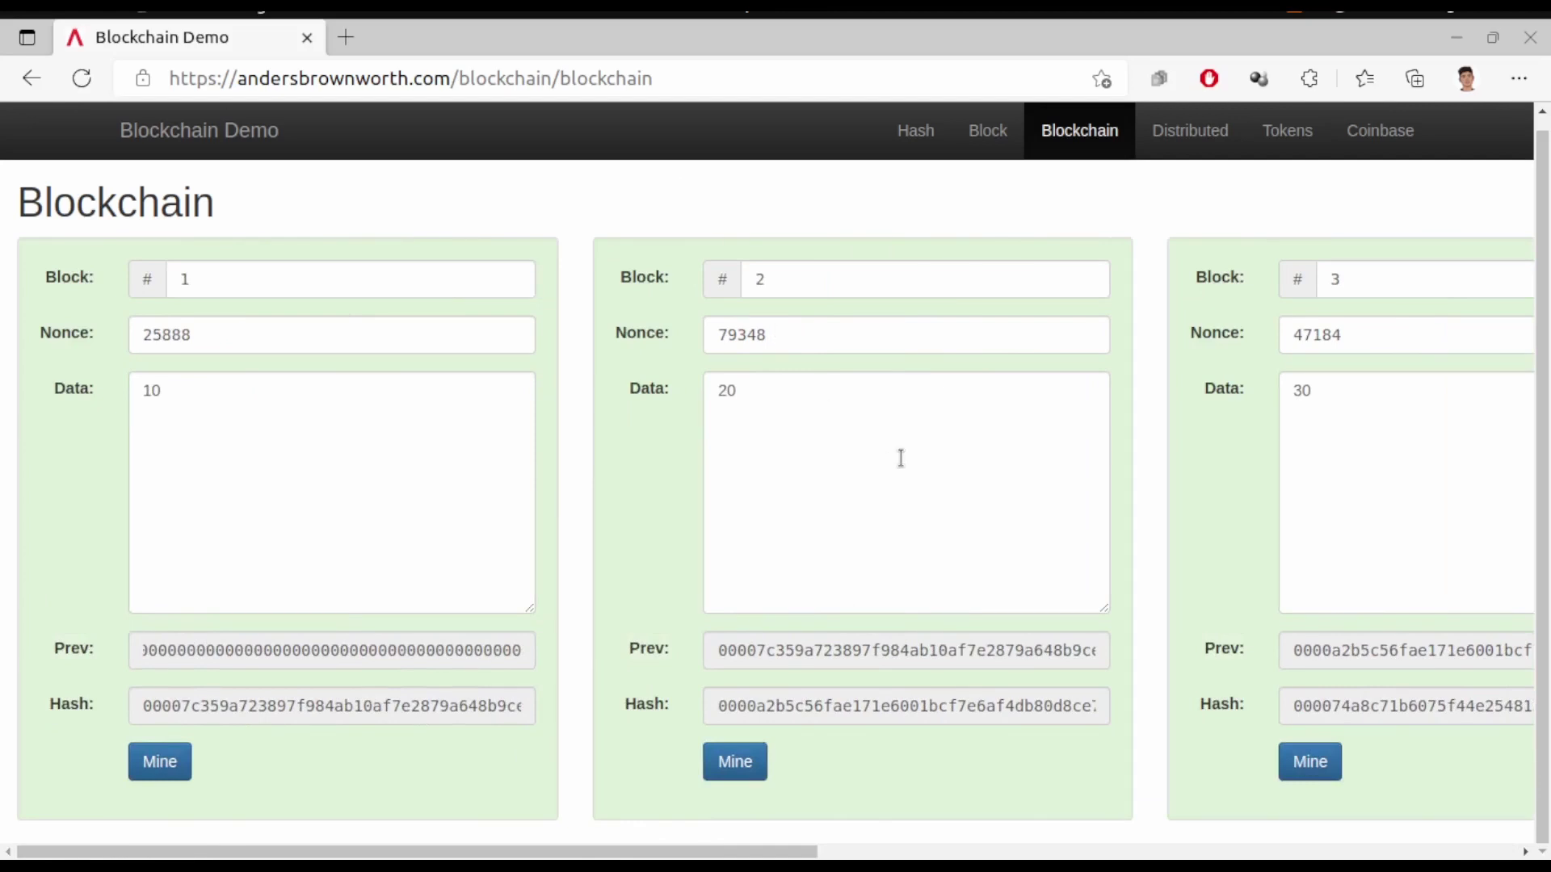
scroll(900, 458, "right", 10)
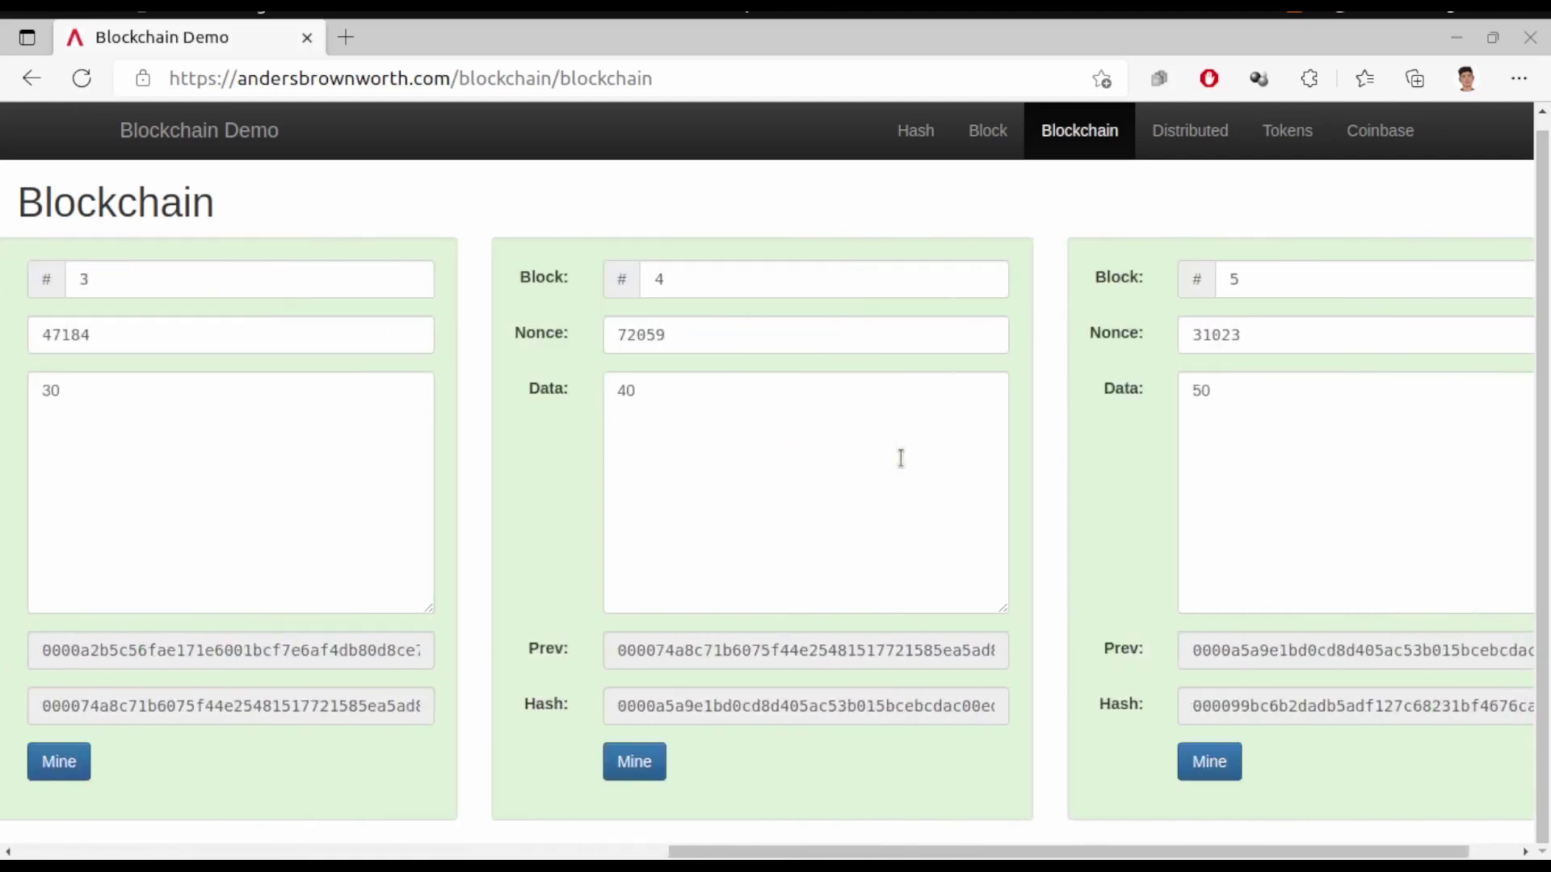
scroll(900, 458, "right", 2)
scroll(901, 458, "left", 12)
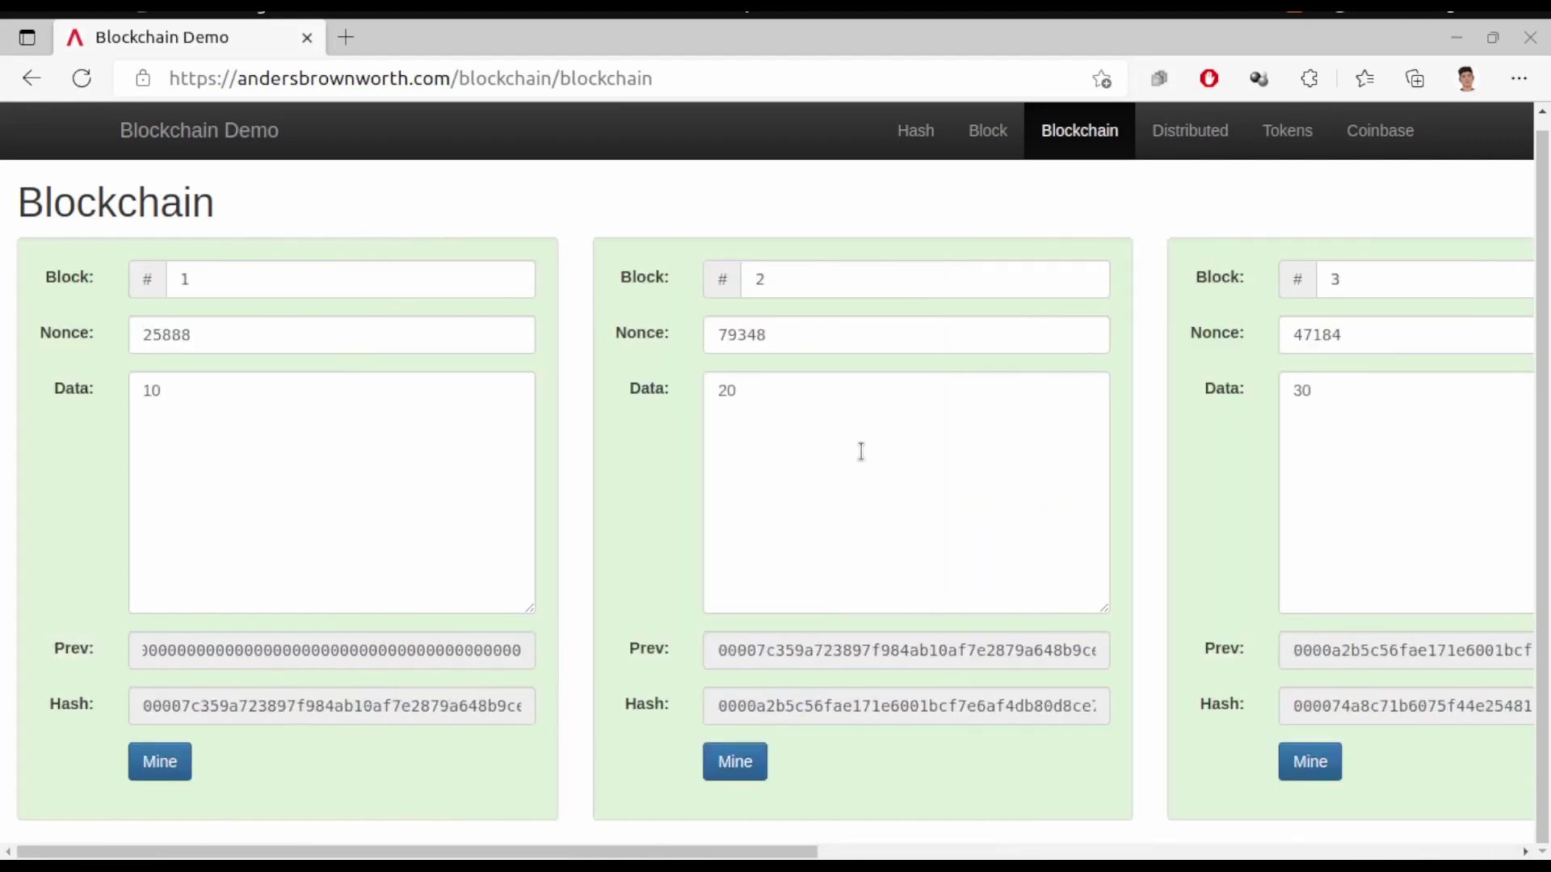
- Change block 2's data from 20 to 50 and check that blocks 2–5 turn invalid
left_click(779, 381)
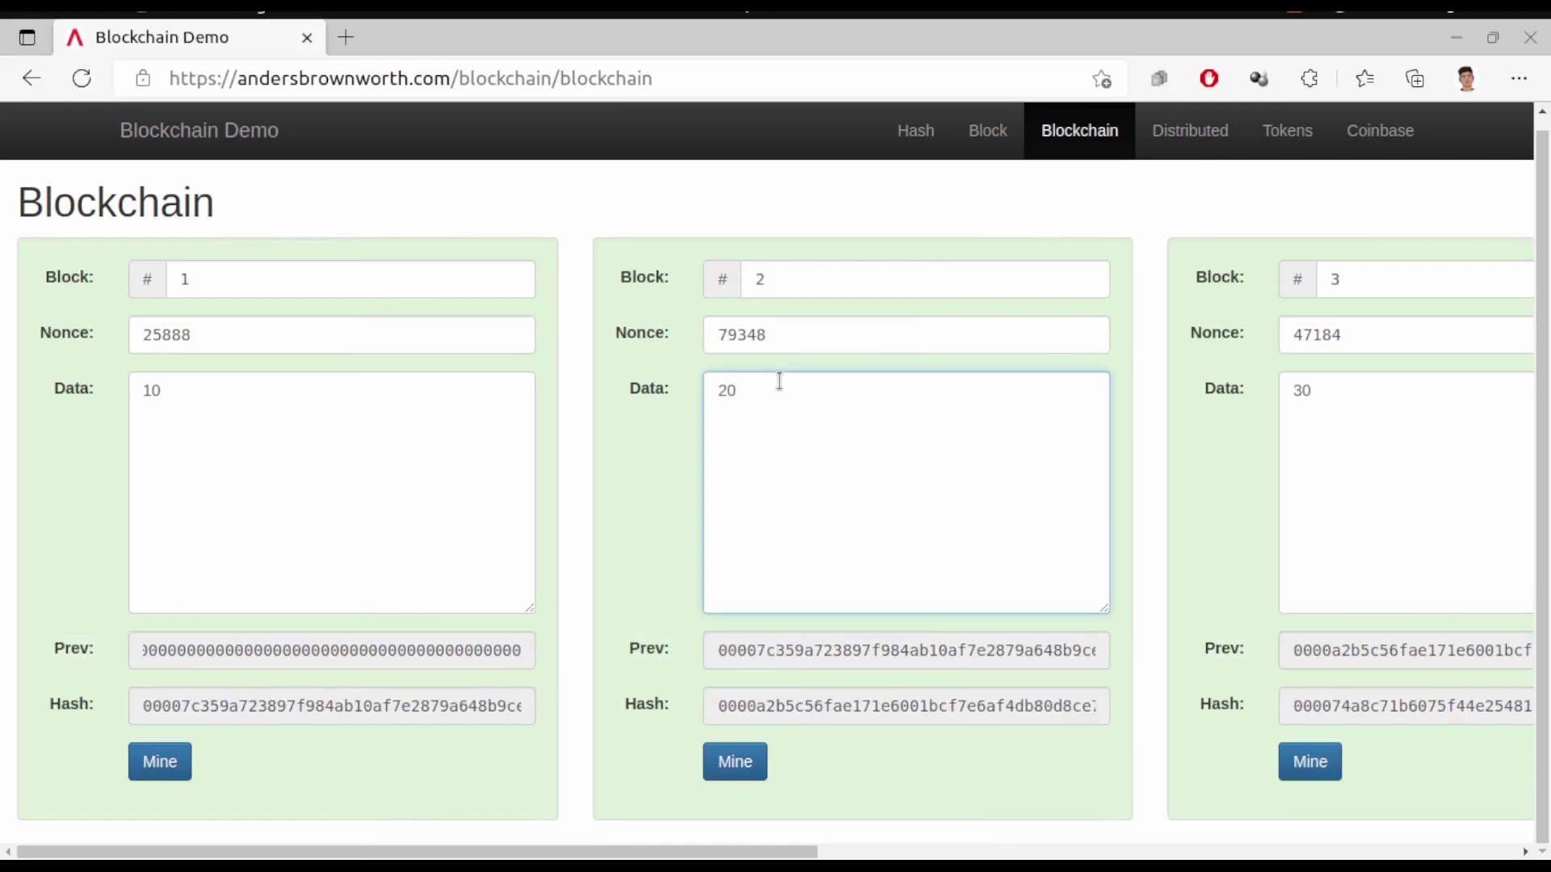
key("BackSpace")
key("BackSpace")
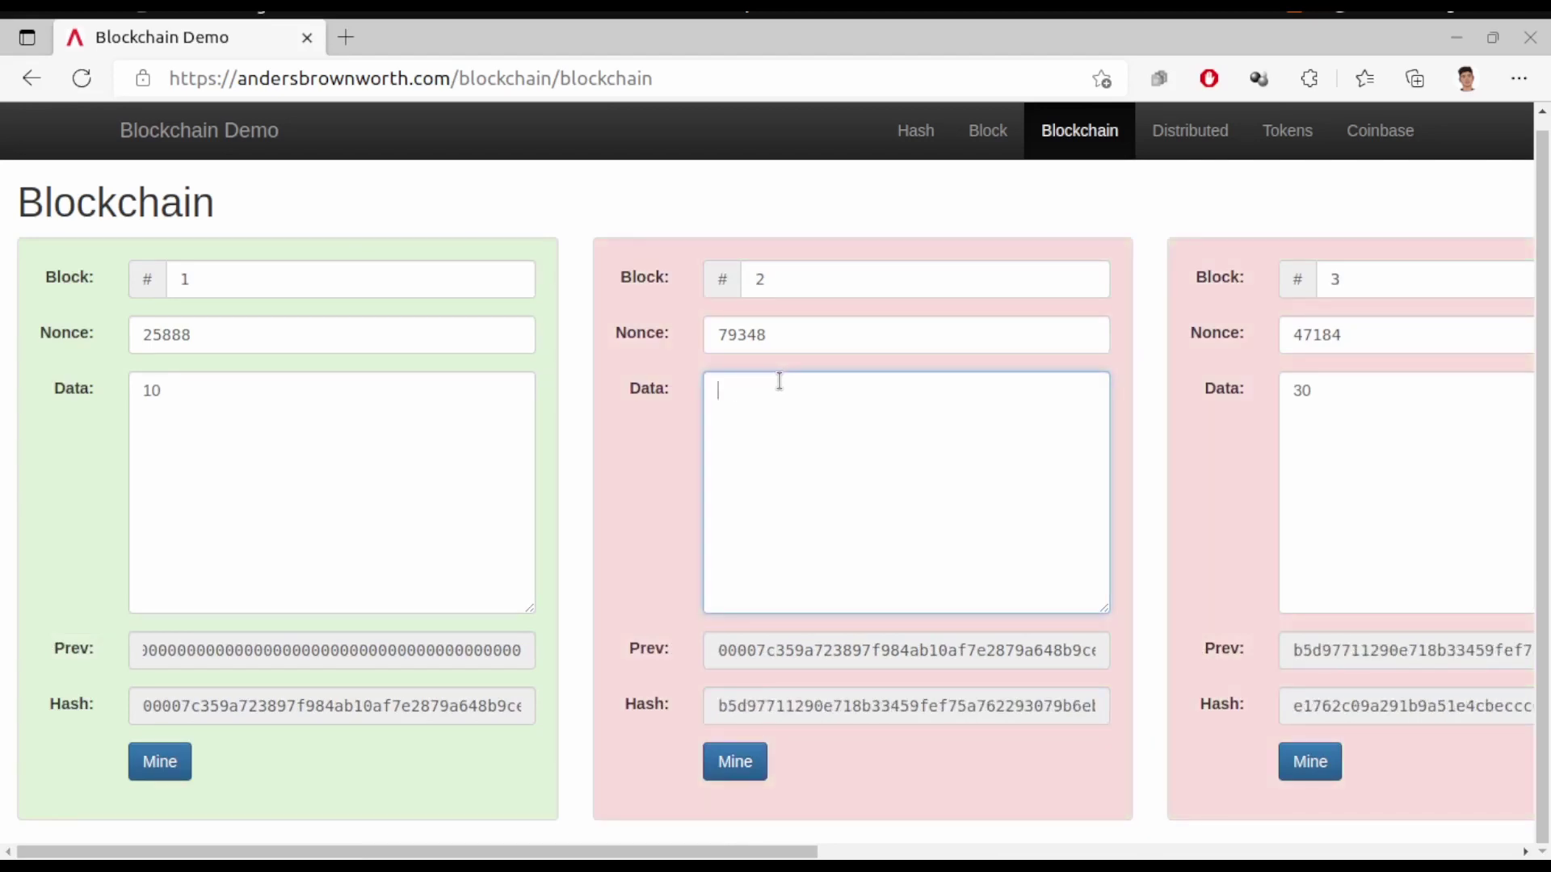
type("50")
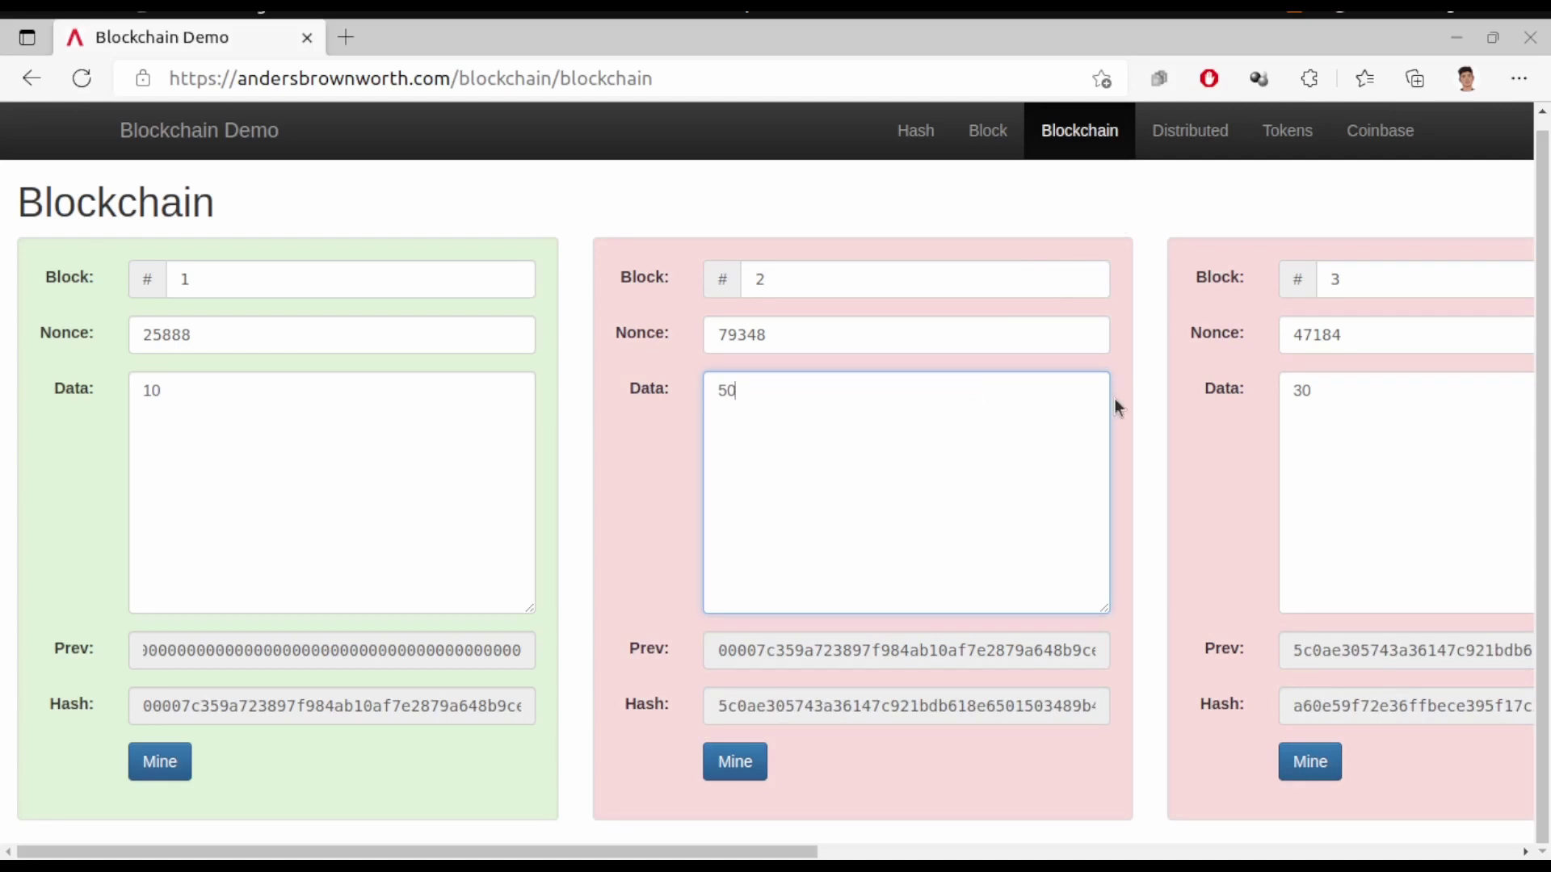
scroll(1161, 414, "right", 3)
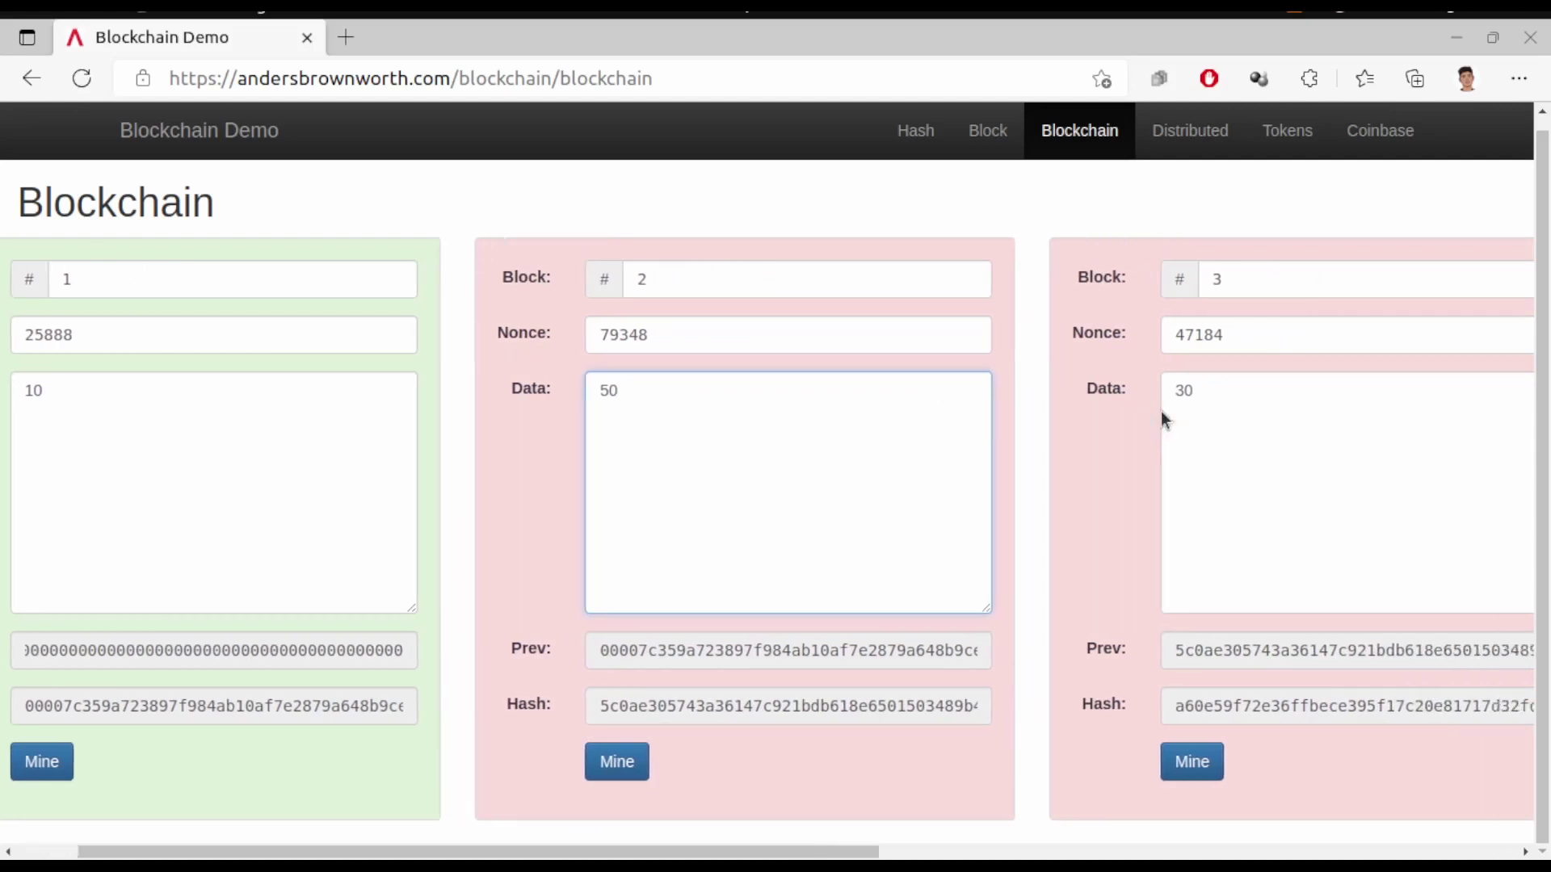
scroll(1161, 414, "right", 3)
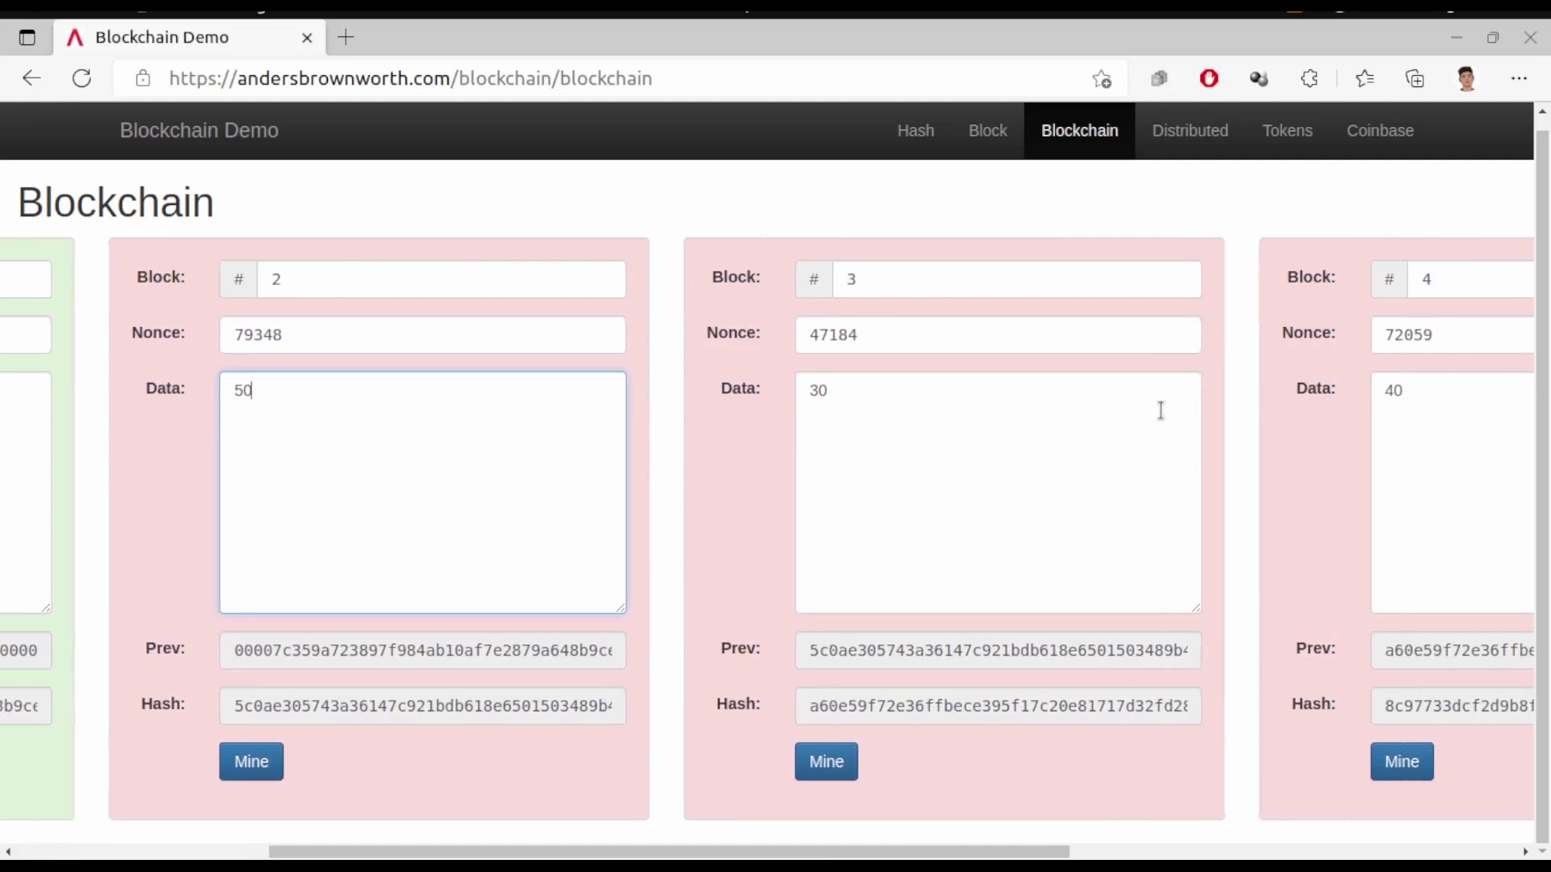
scroll(1160, 410, "right", 6)
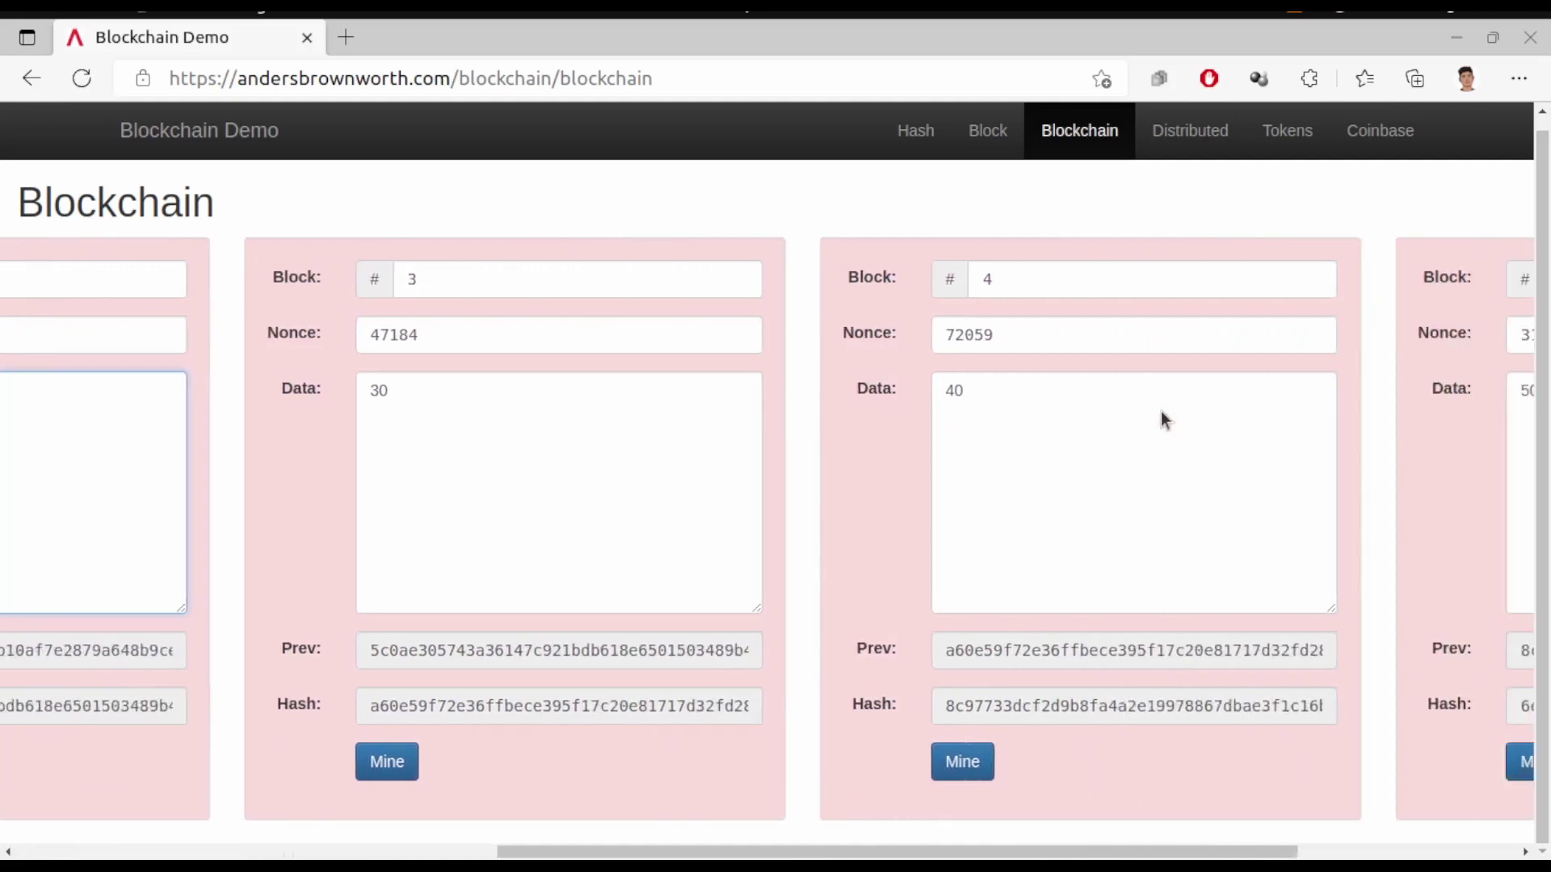
scroll(1161, 410, "left", 11)
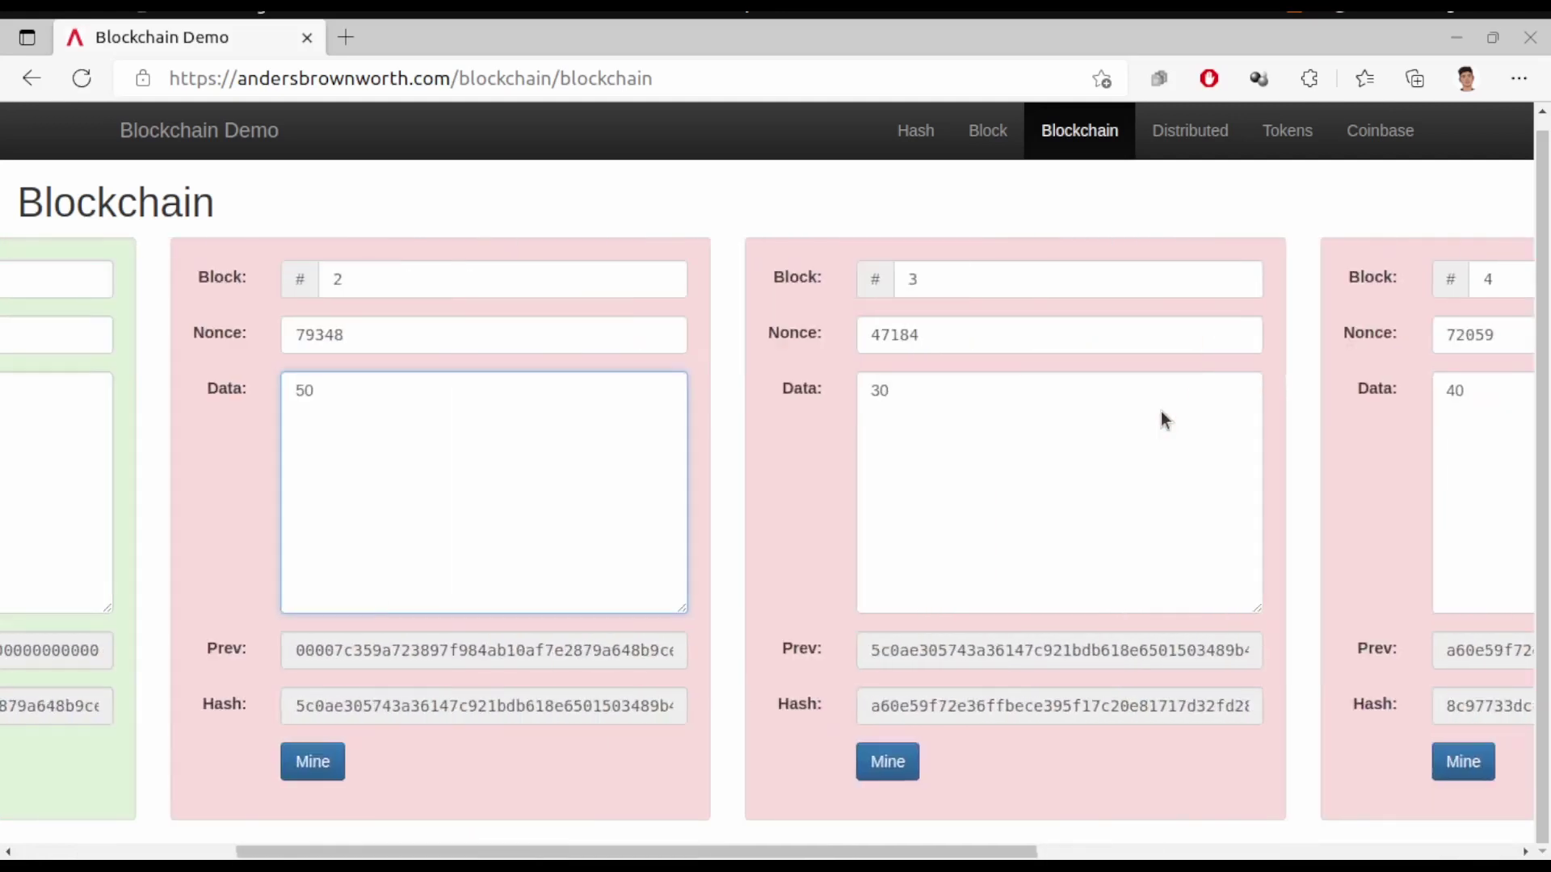
scroll(1153, 350, "right", 15)
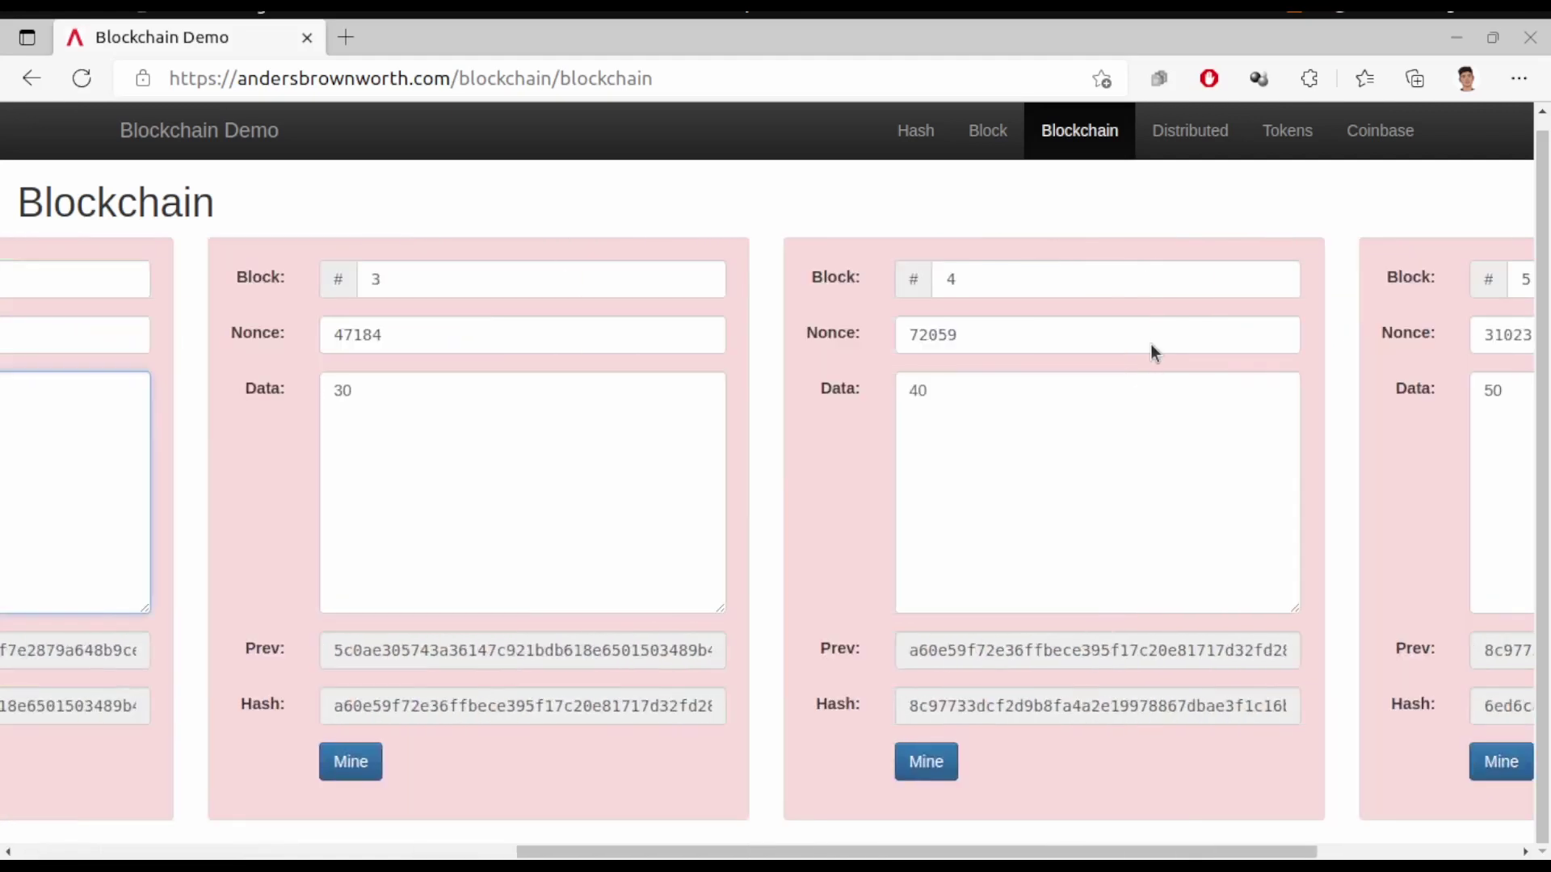
scroll(1150, 344, "left", 15)
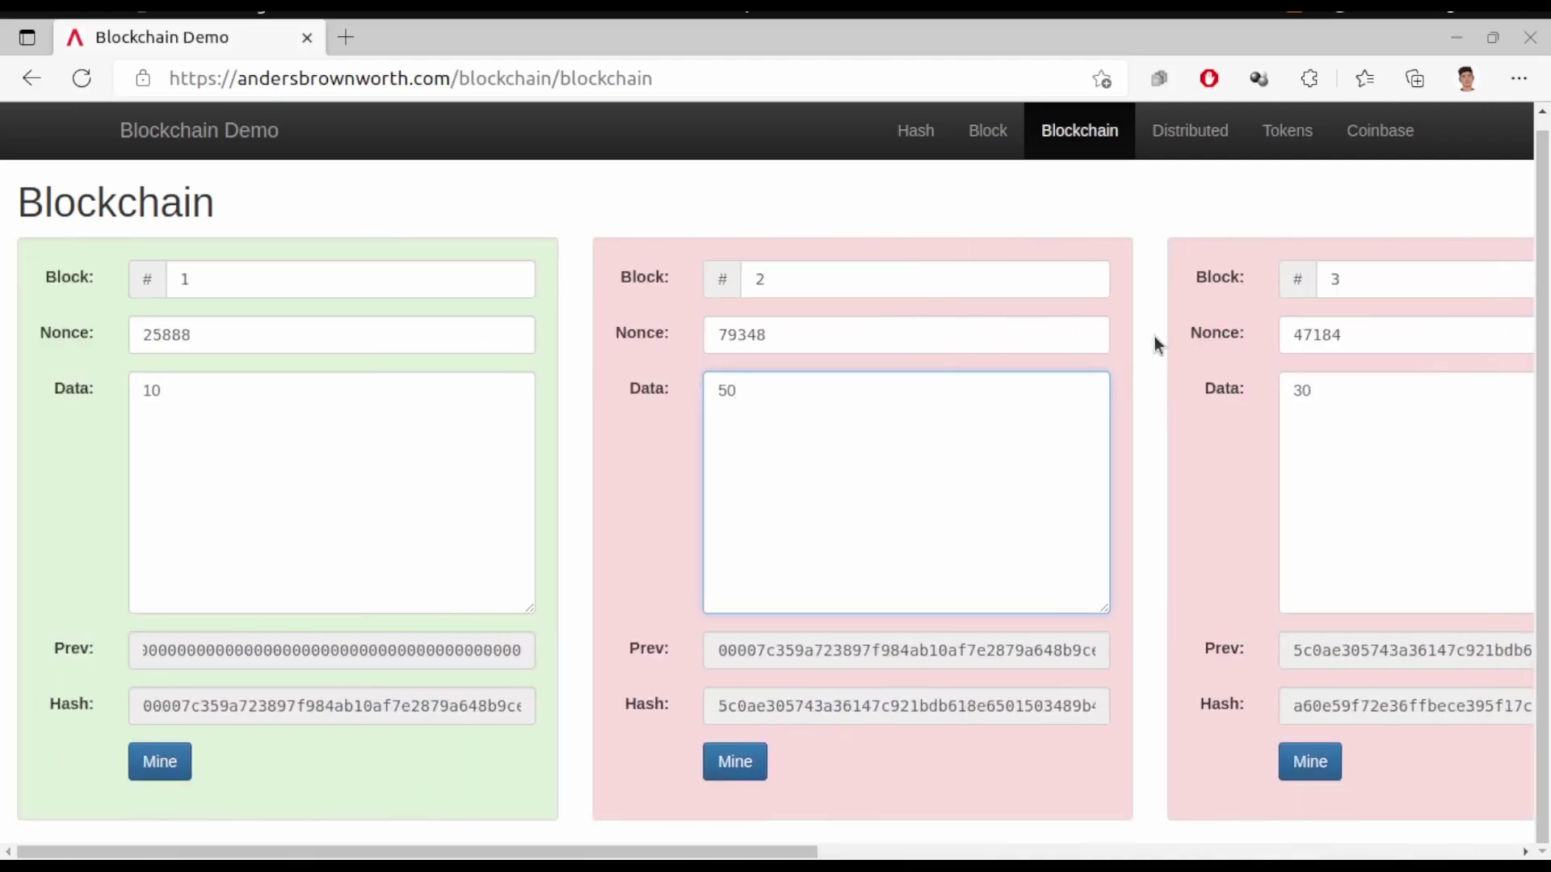
left_click(1156, 336)
scroll(1156, 336, "right", 9)
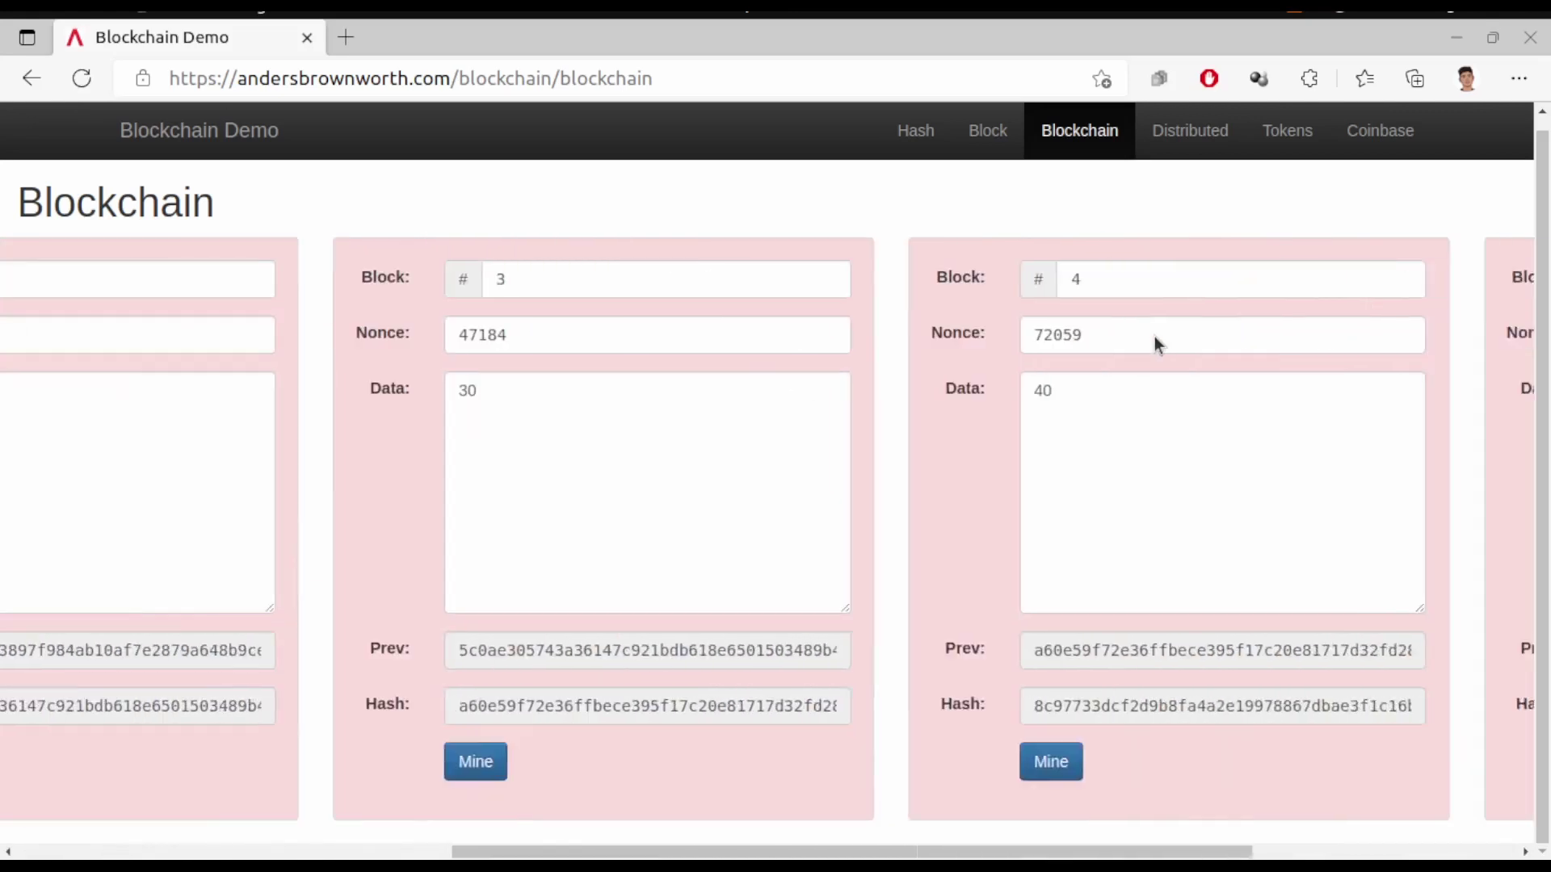
scroll(1155, 336, "left", 7)
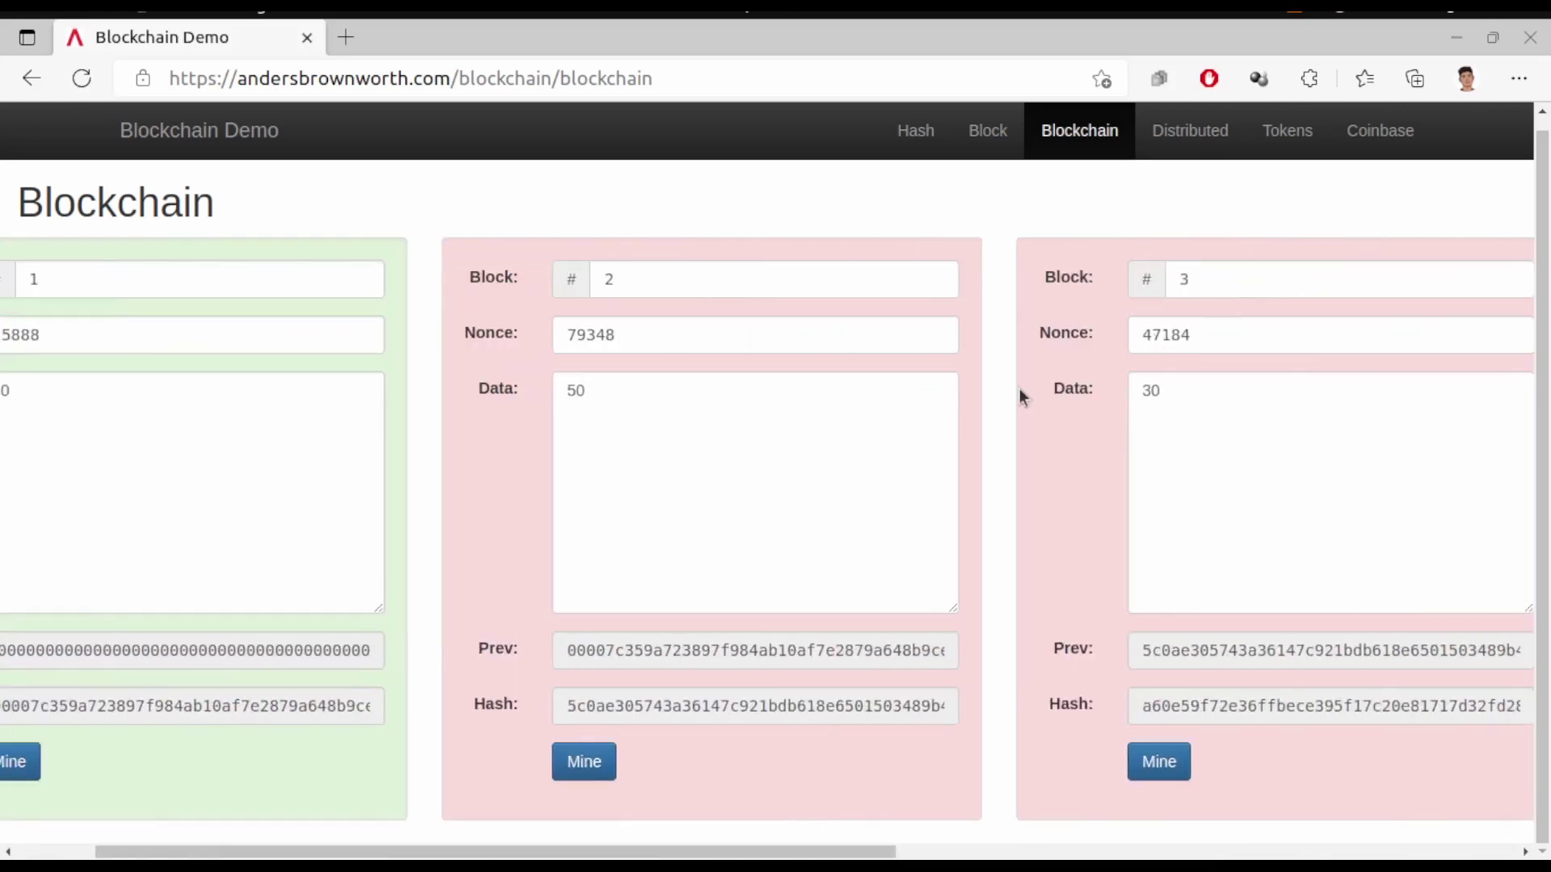
scroll(1010, 412, "left", 1)
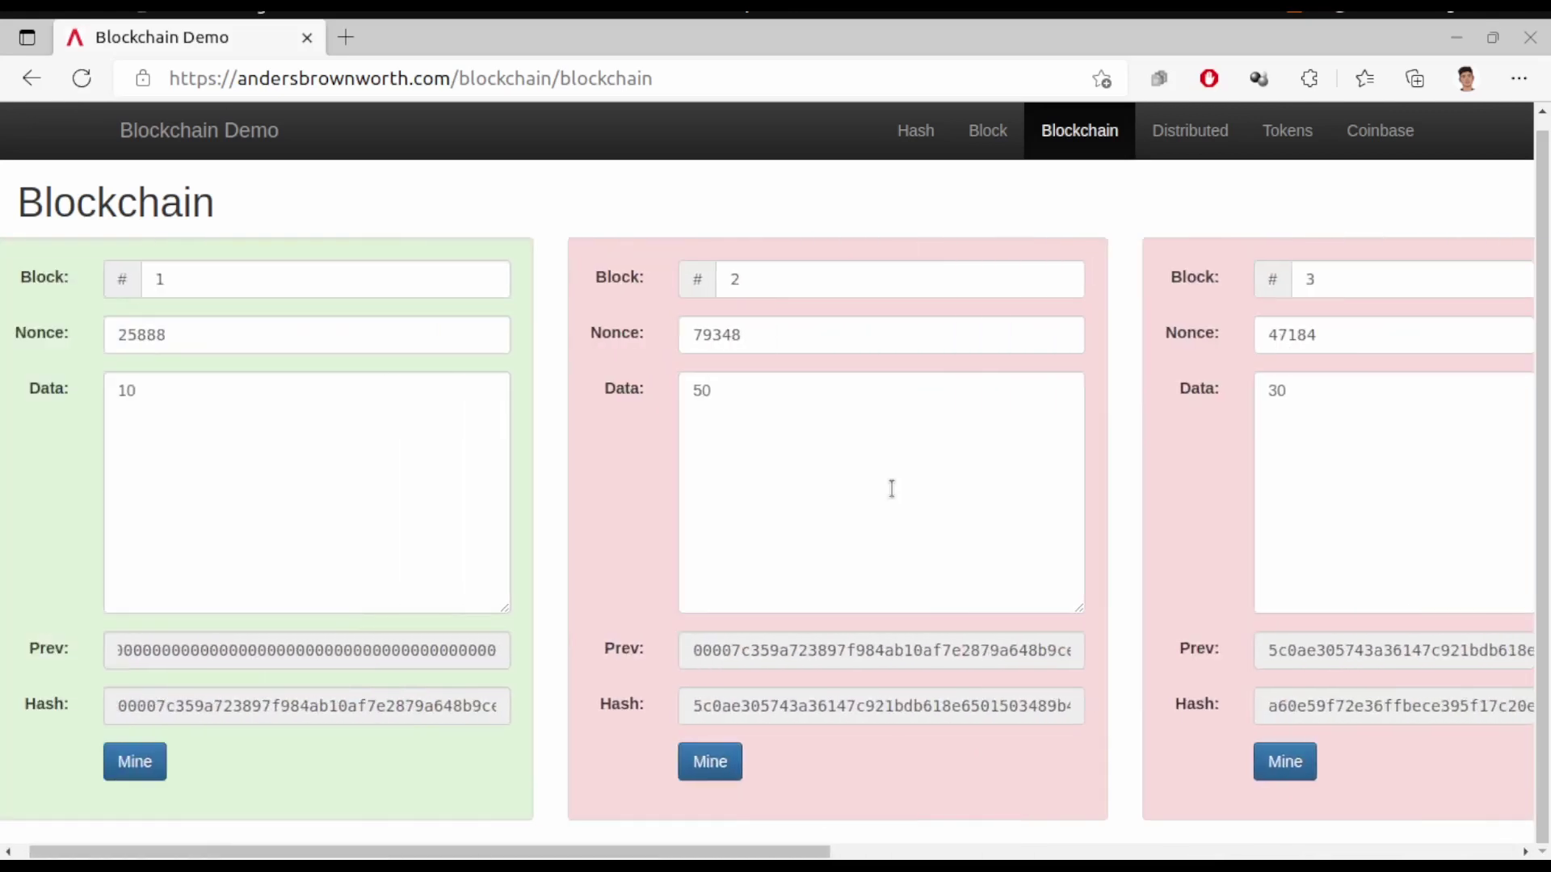
- Re-mine block 2 to nonce 810 and confirm blocks 3 onward remain invalid
left_click(715, 763)
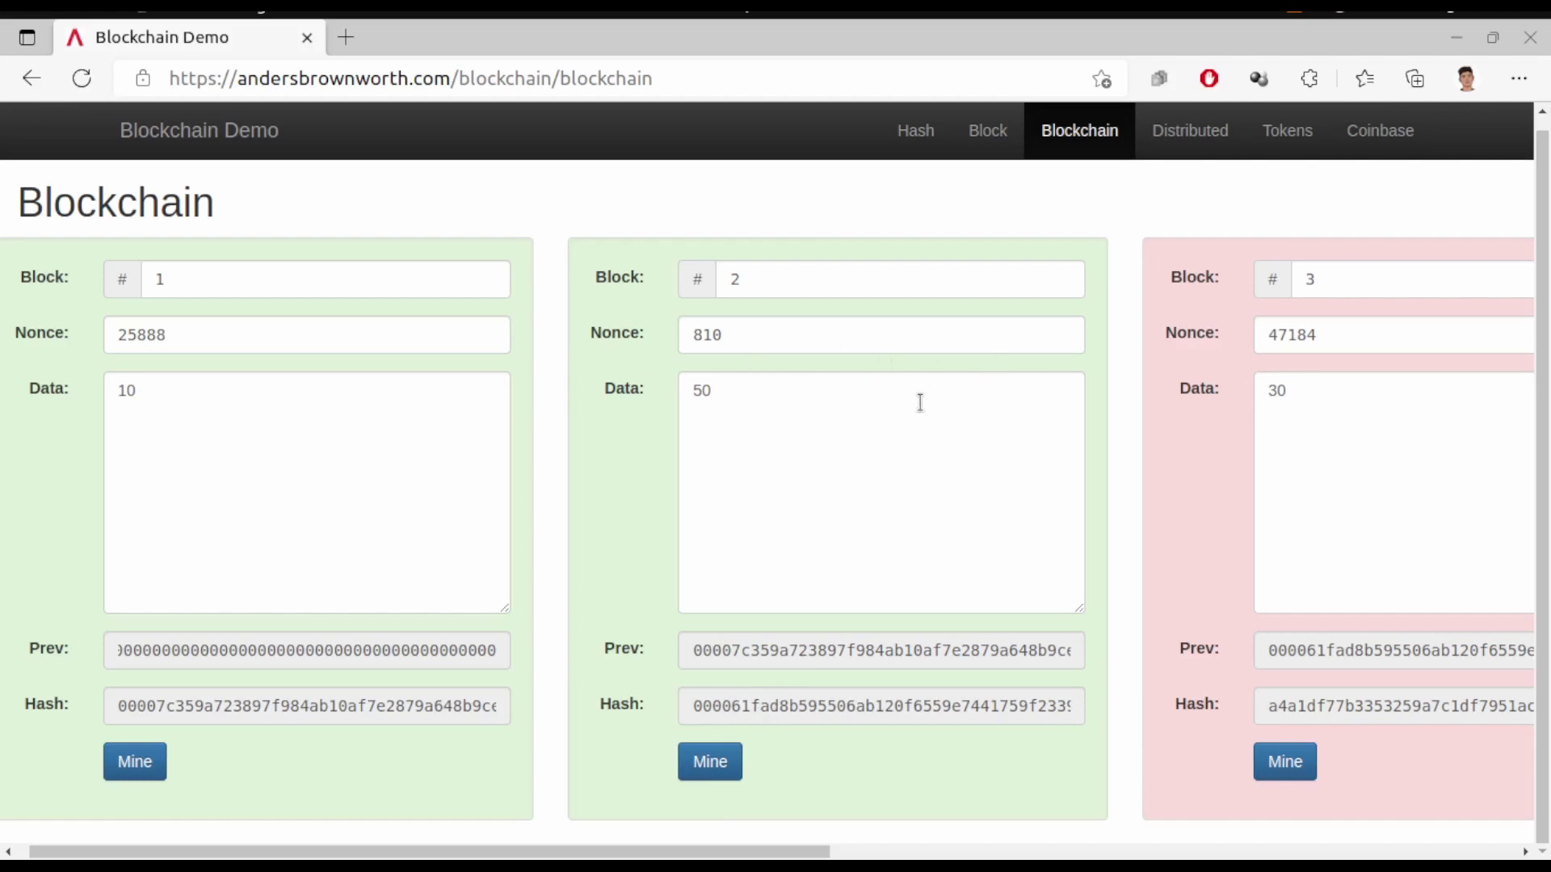
scroll(1094, 386, "right", 1)
scroll(1094, 386, "right", 4)
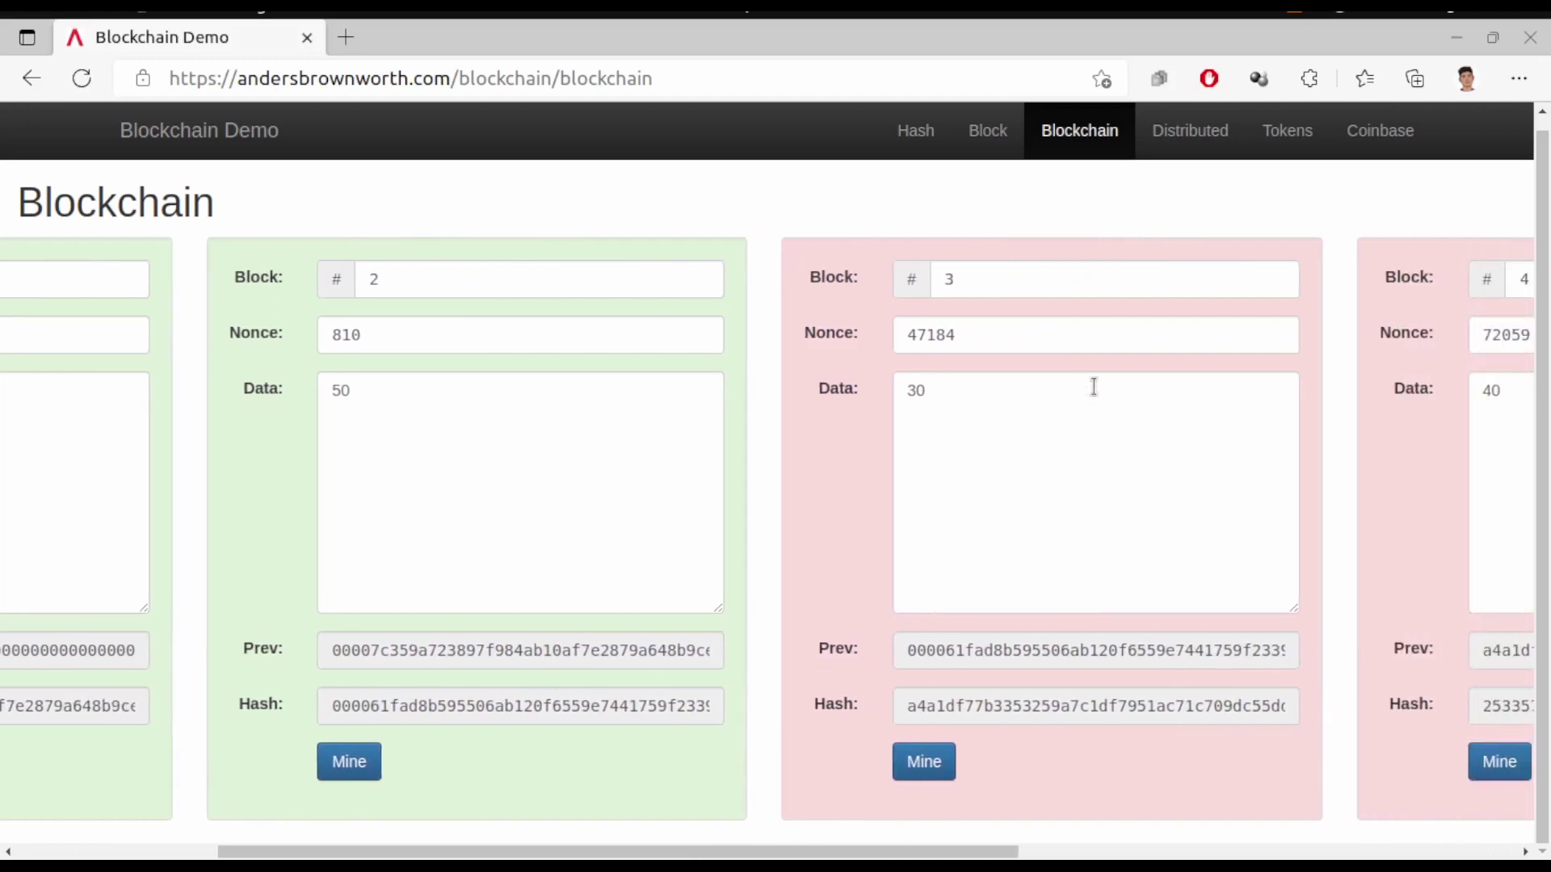
scroll(1000, 457, "right", 2)
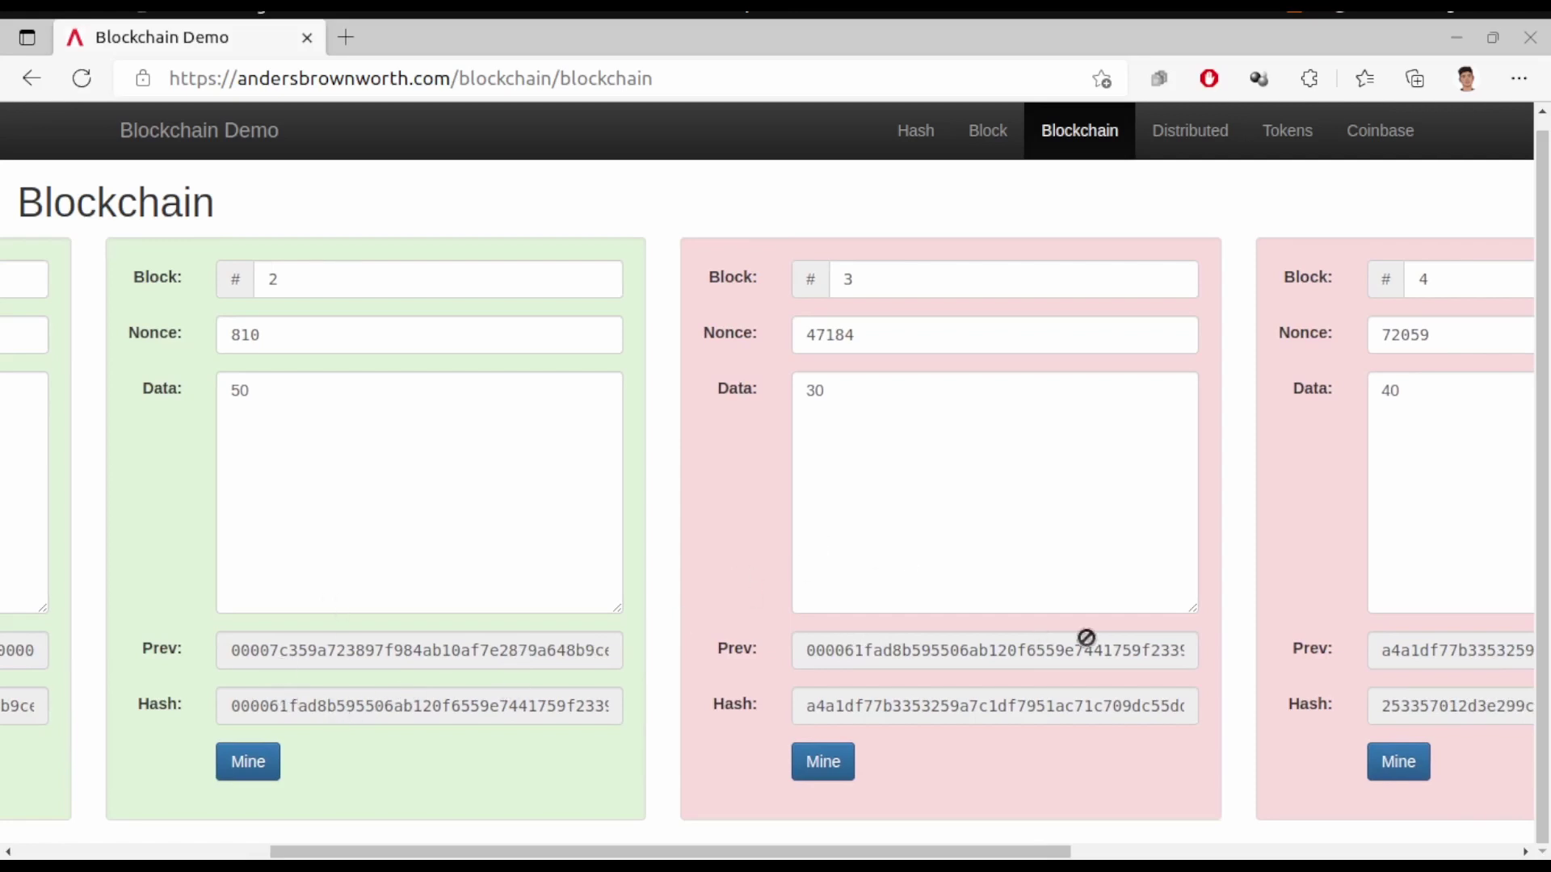
scroll(1087, 638, "right", 6)
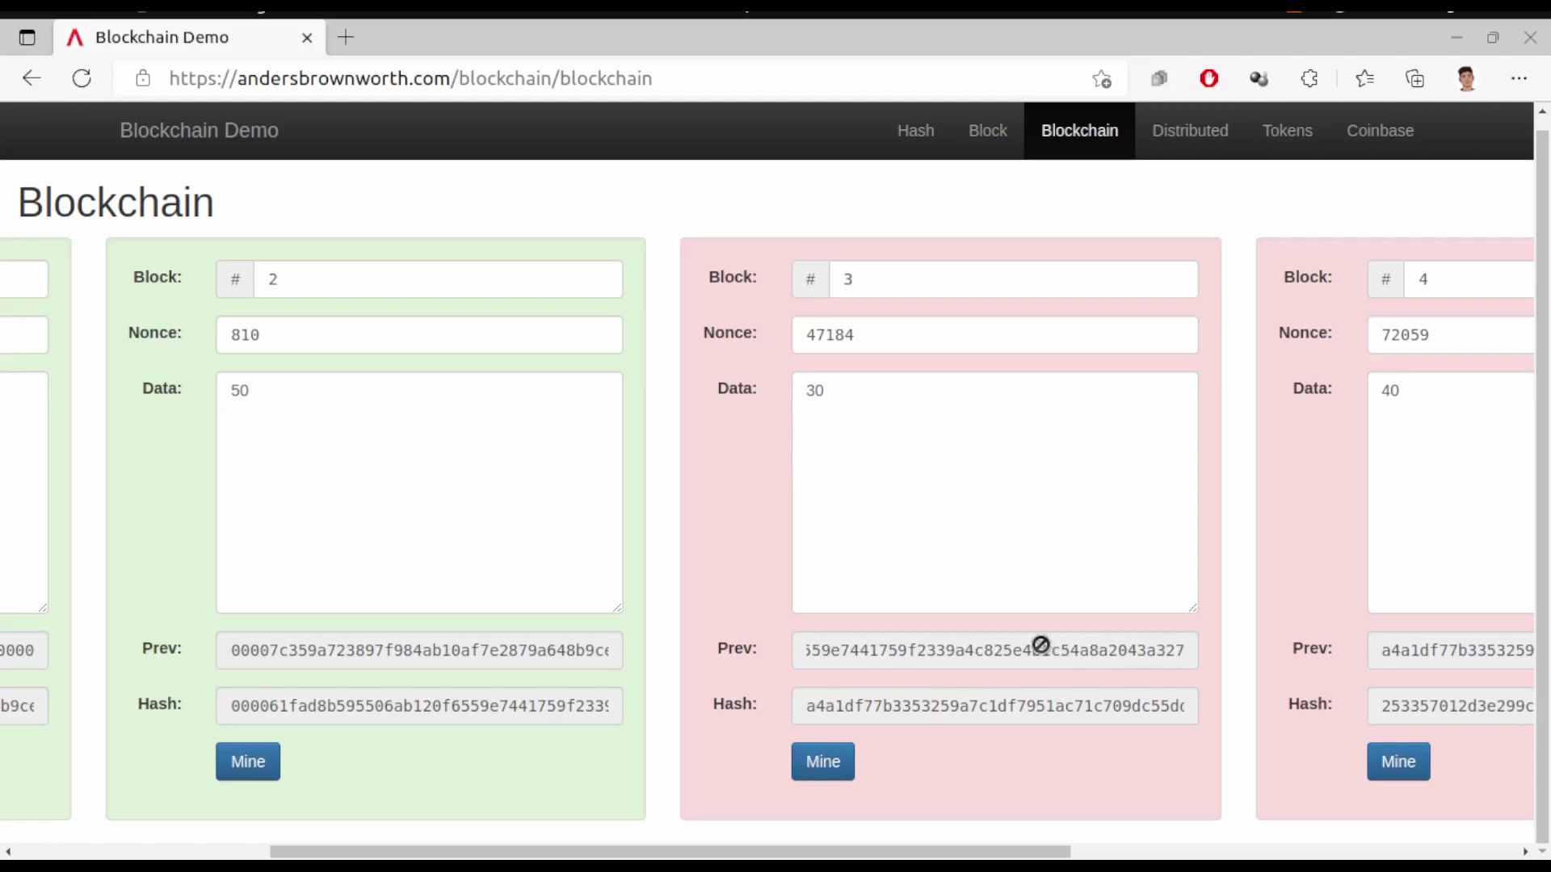
scroll(966, 654, "left", 6)
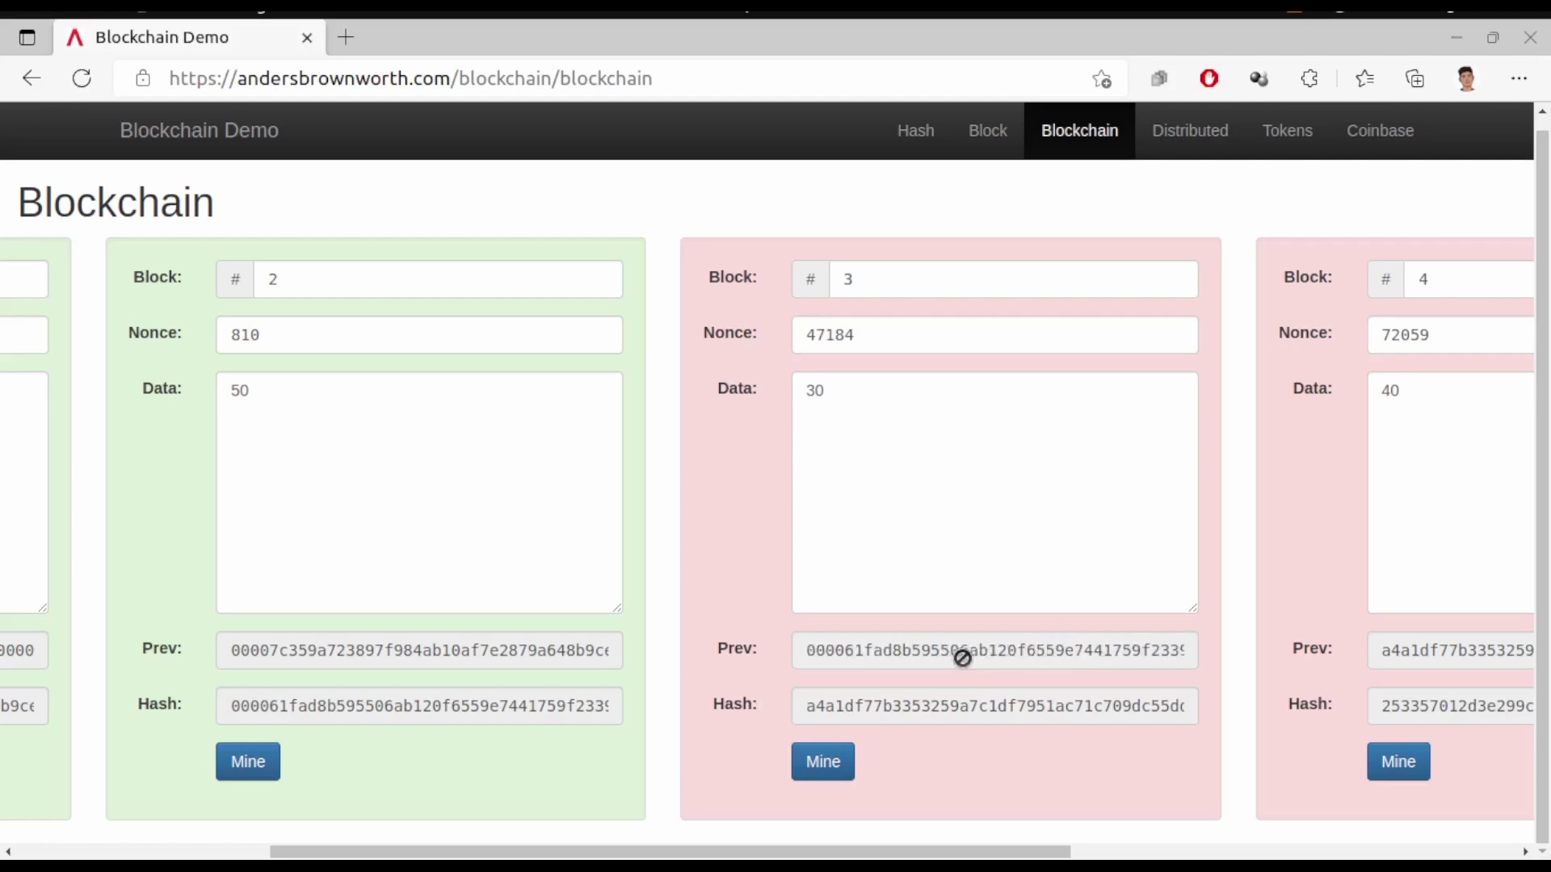
- Mine blocks 3, 4 and 5 to nonces 85110, 11378 and 101602, then review the chain
left_click(837, 775)
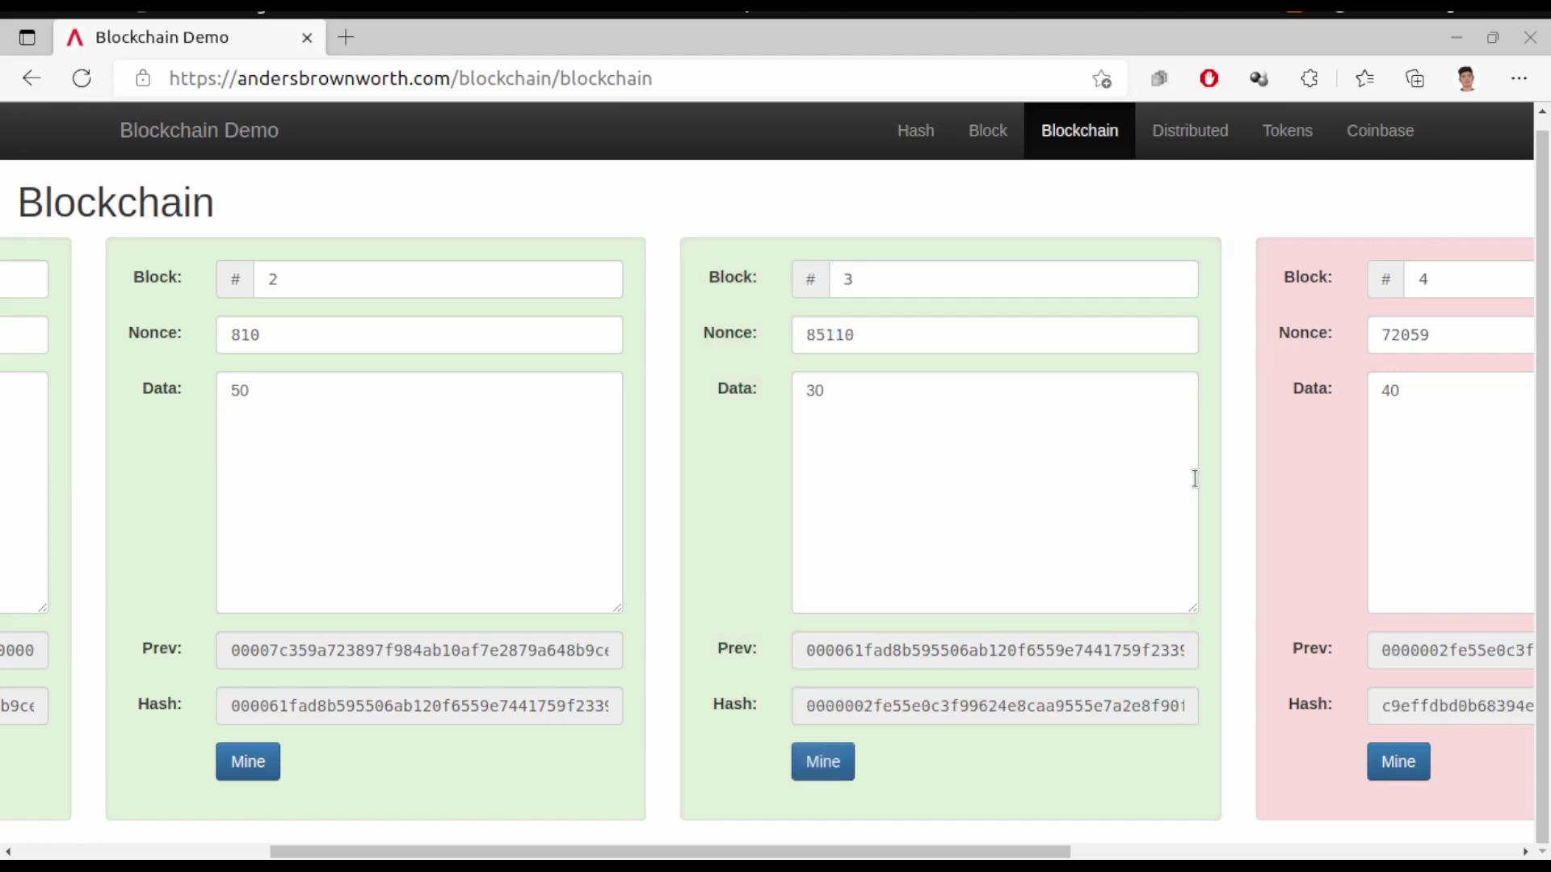
scroll(1195, 478, "right", 5)
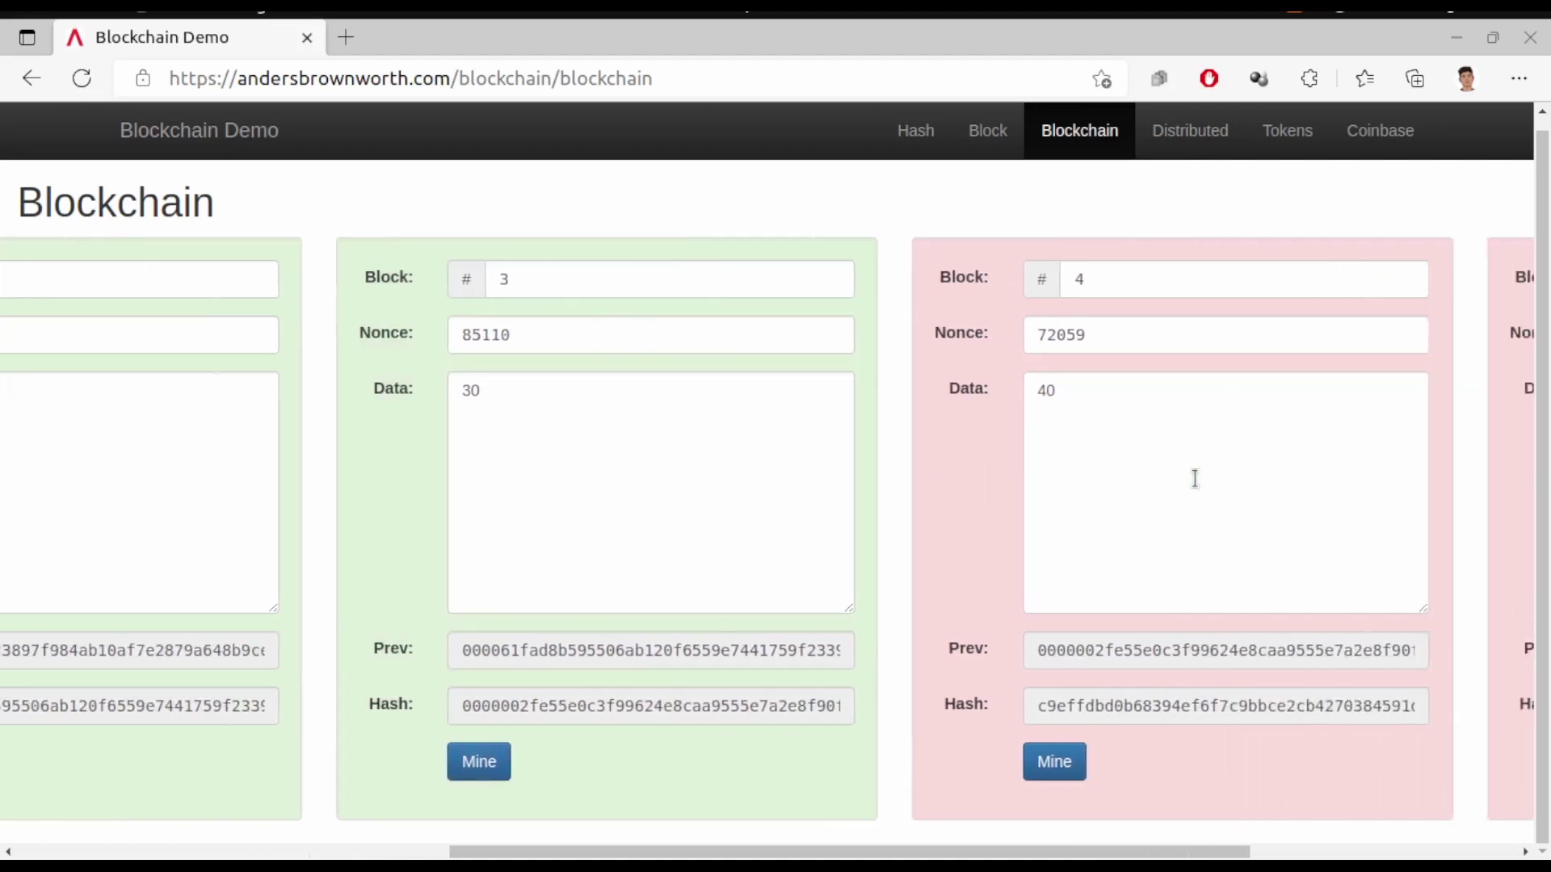
left_click(974, 764)
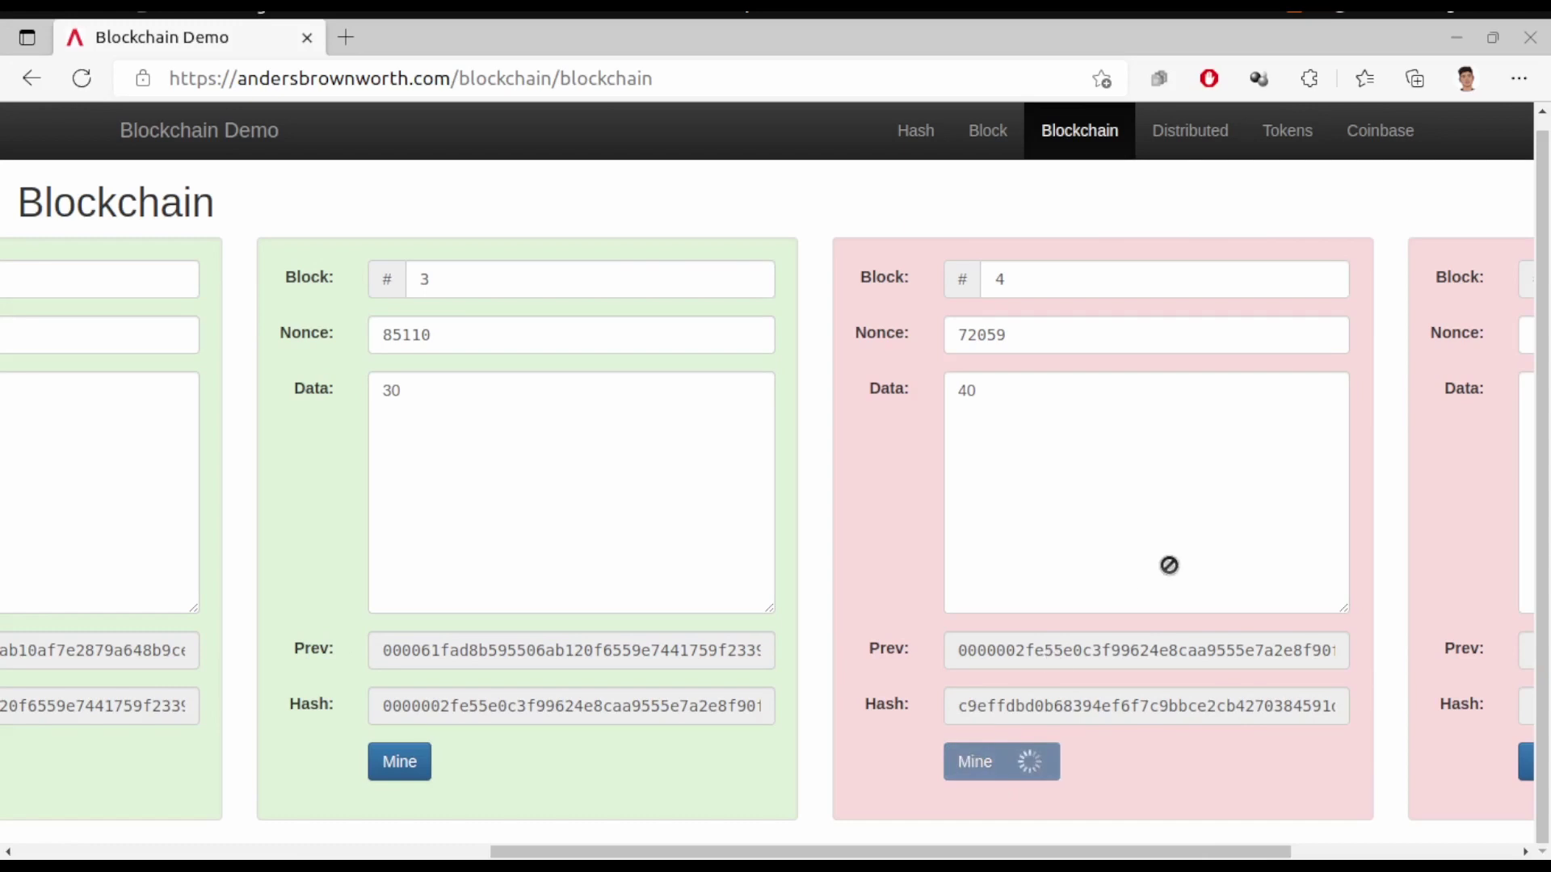
scroll(1168, 564, "right", 5)
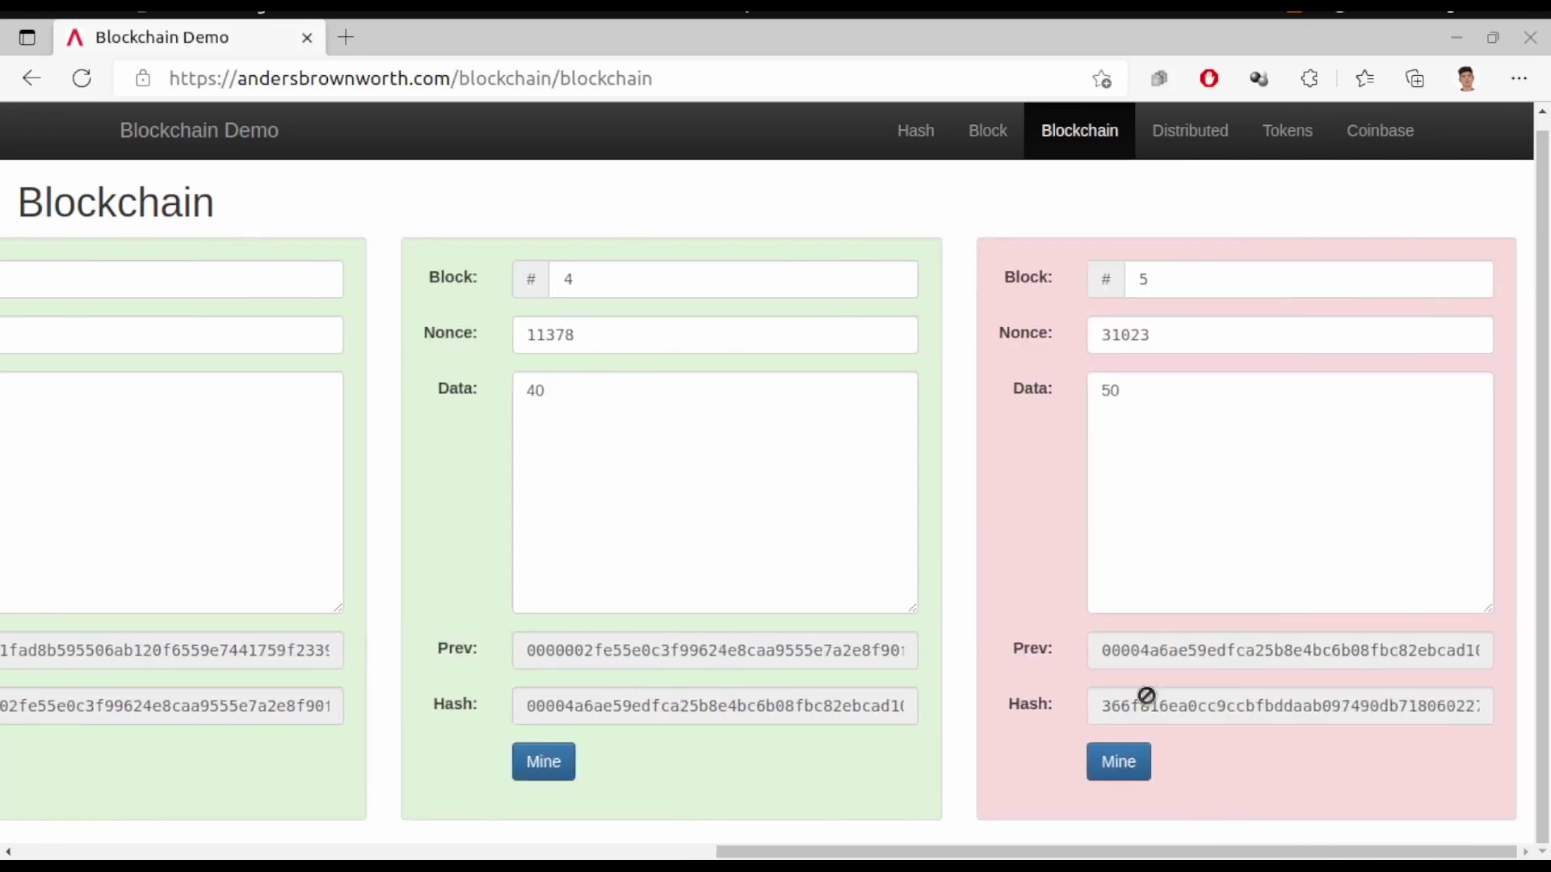
left_click(1139, 760)
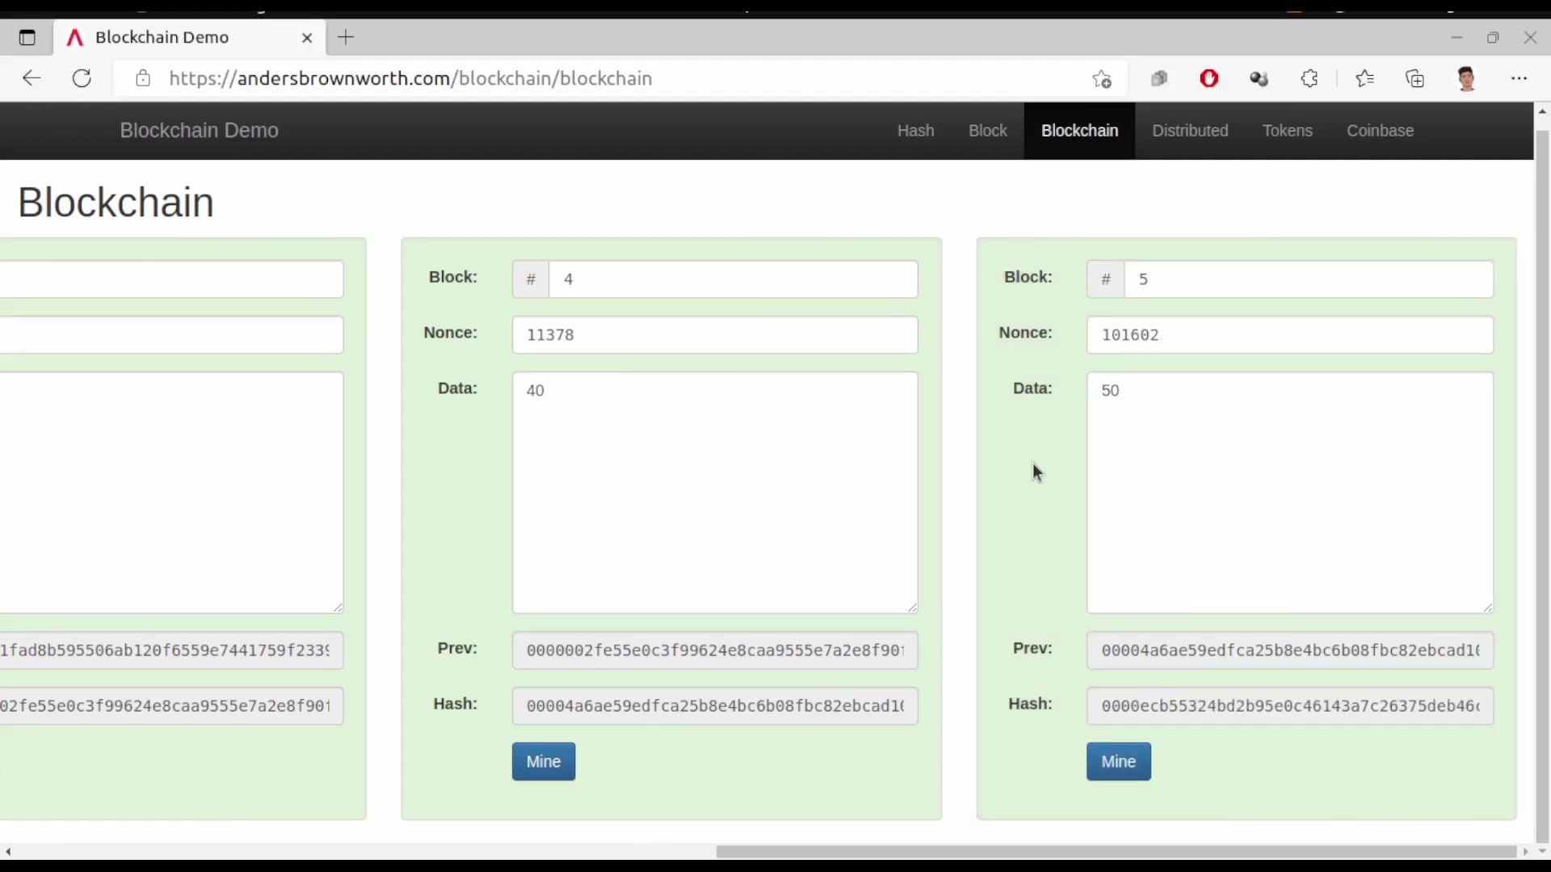
scroll(1032, 463, "left", 10)
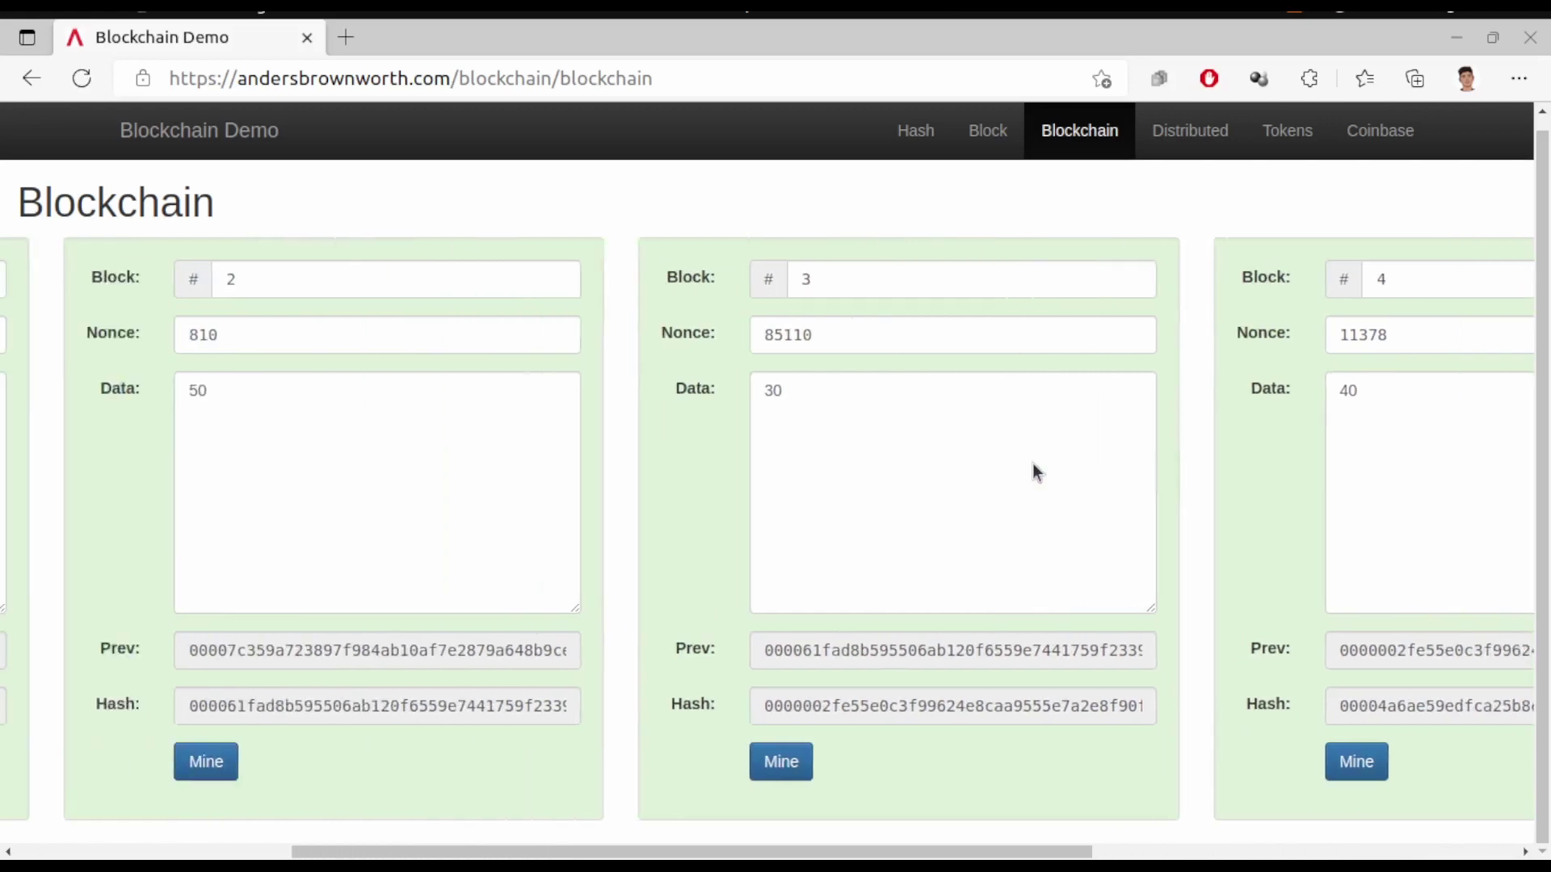
scroll(1033, 465, "left", 7)
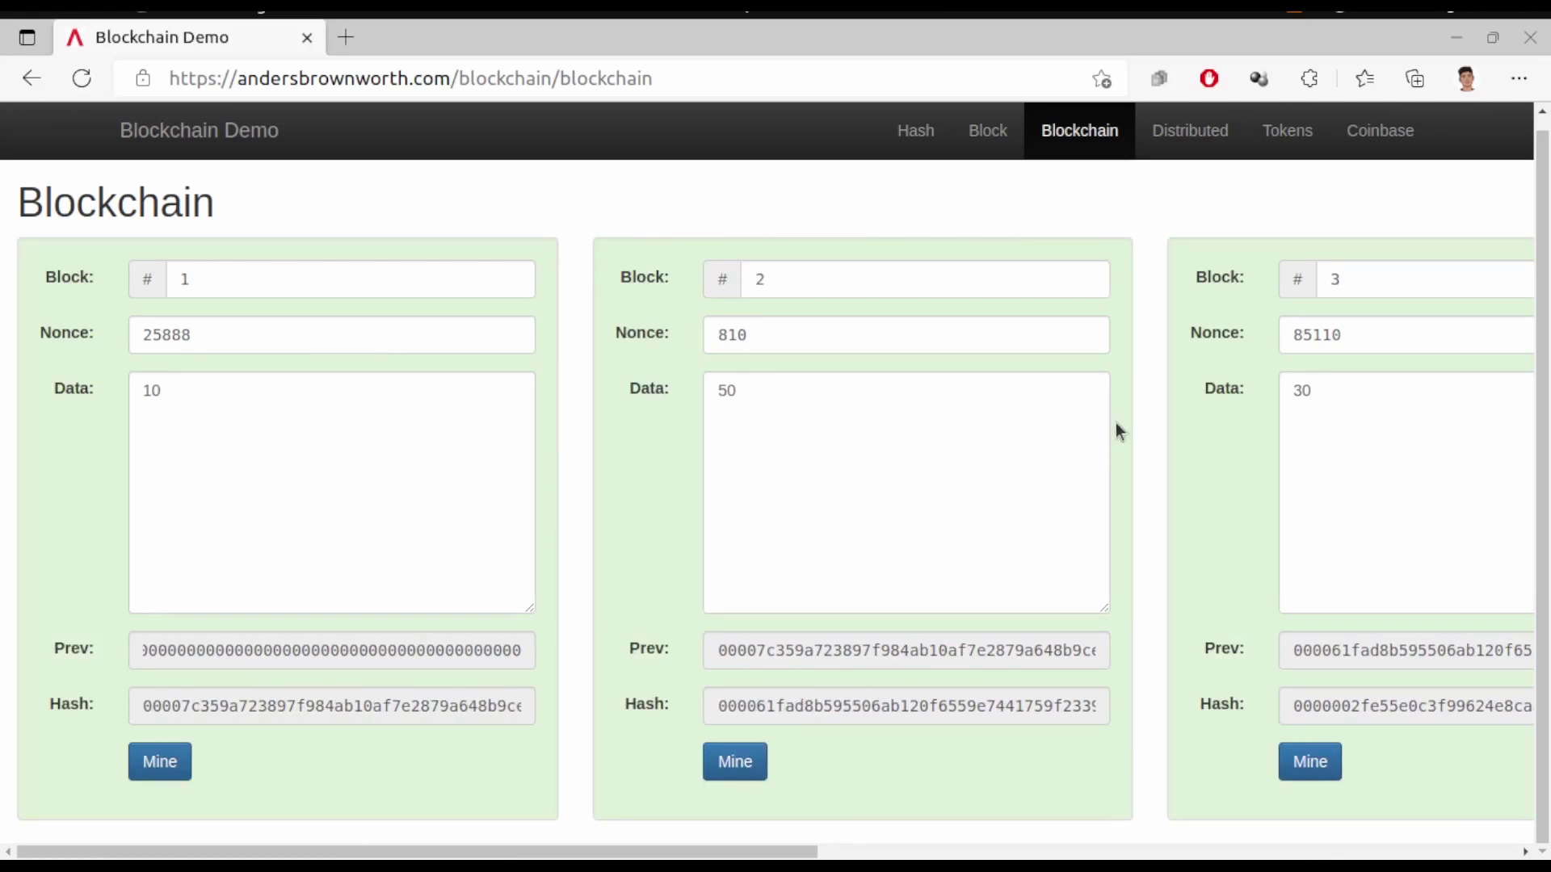
scroll(1140, 386, "right", 4)
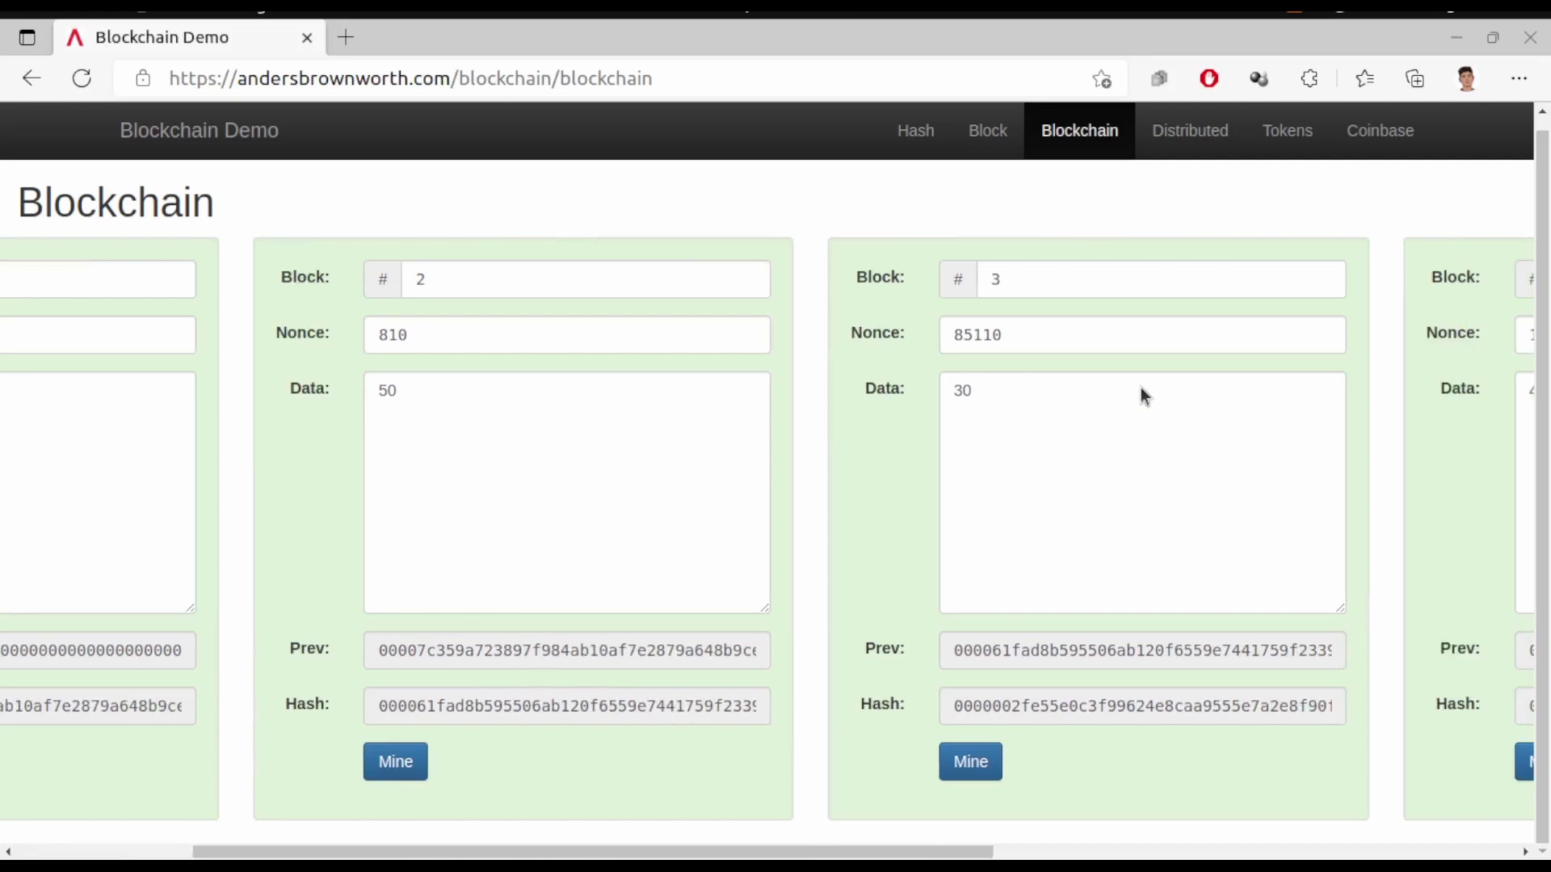
scroll(1140, 395, "right", 12)
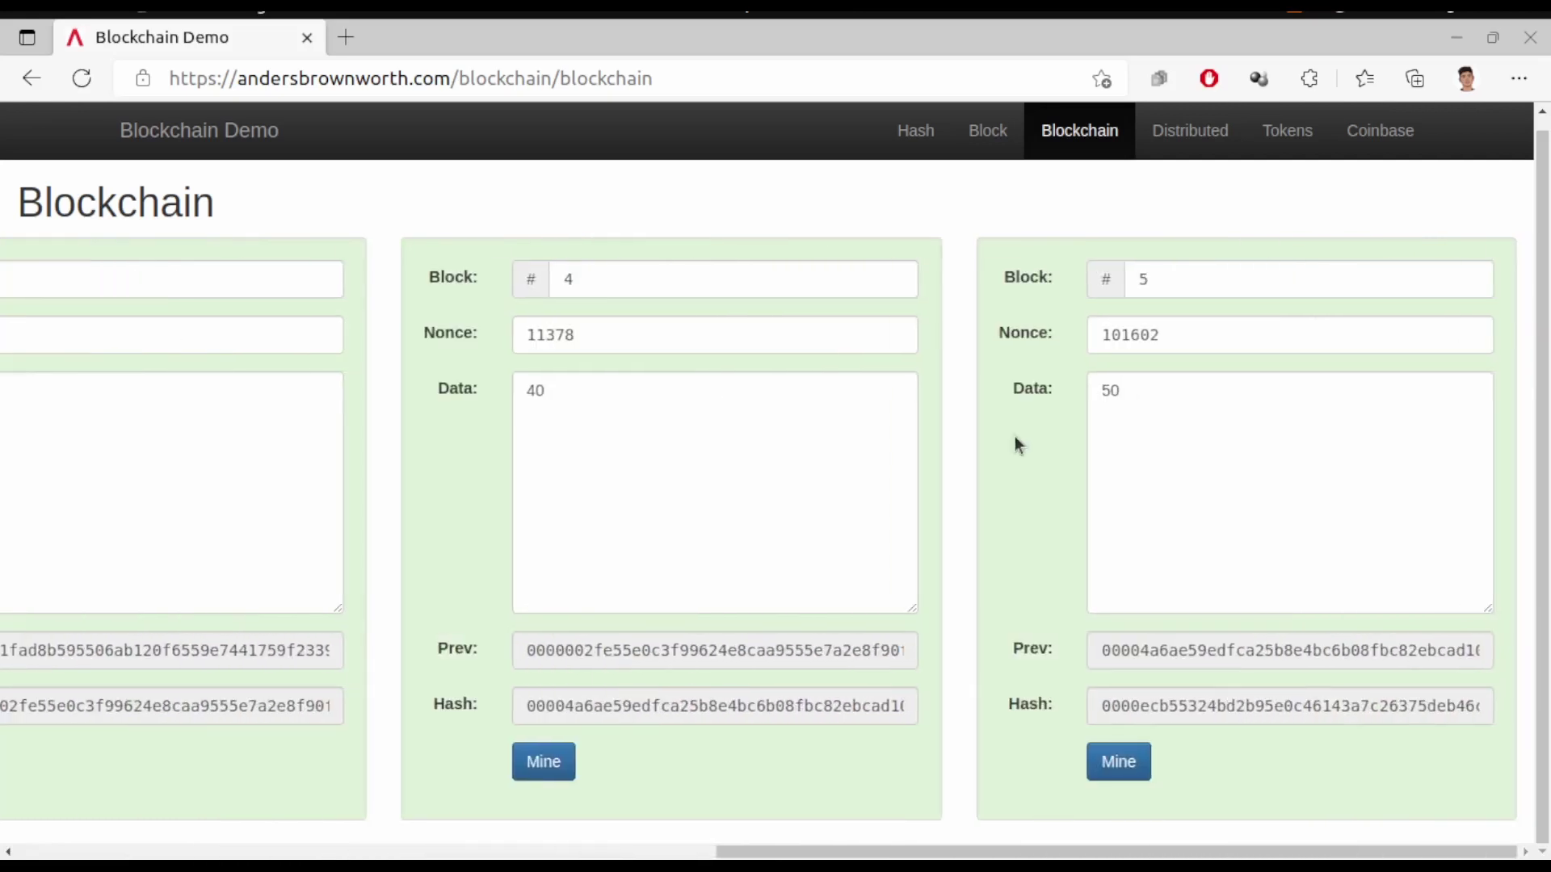
- Review the all-green re-mined chain, then go to the Distributed Blockchain page
scroll(950, 457, "left", 16)
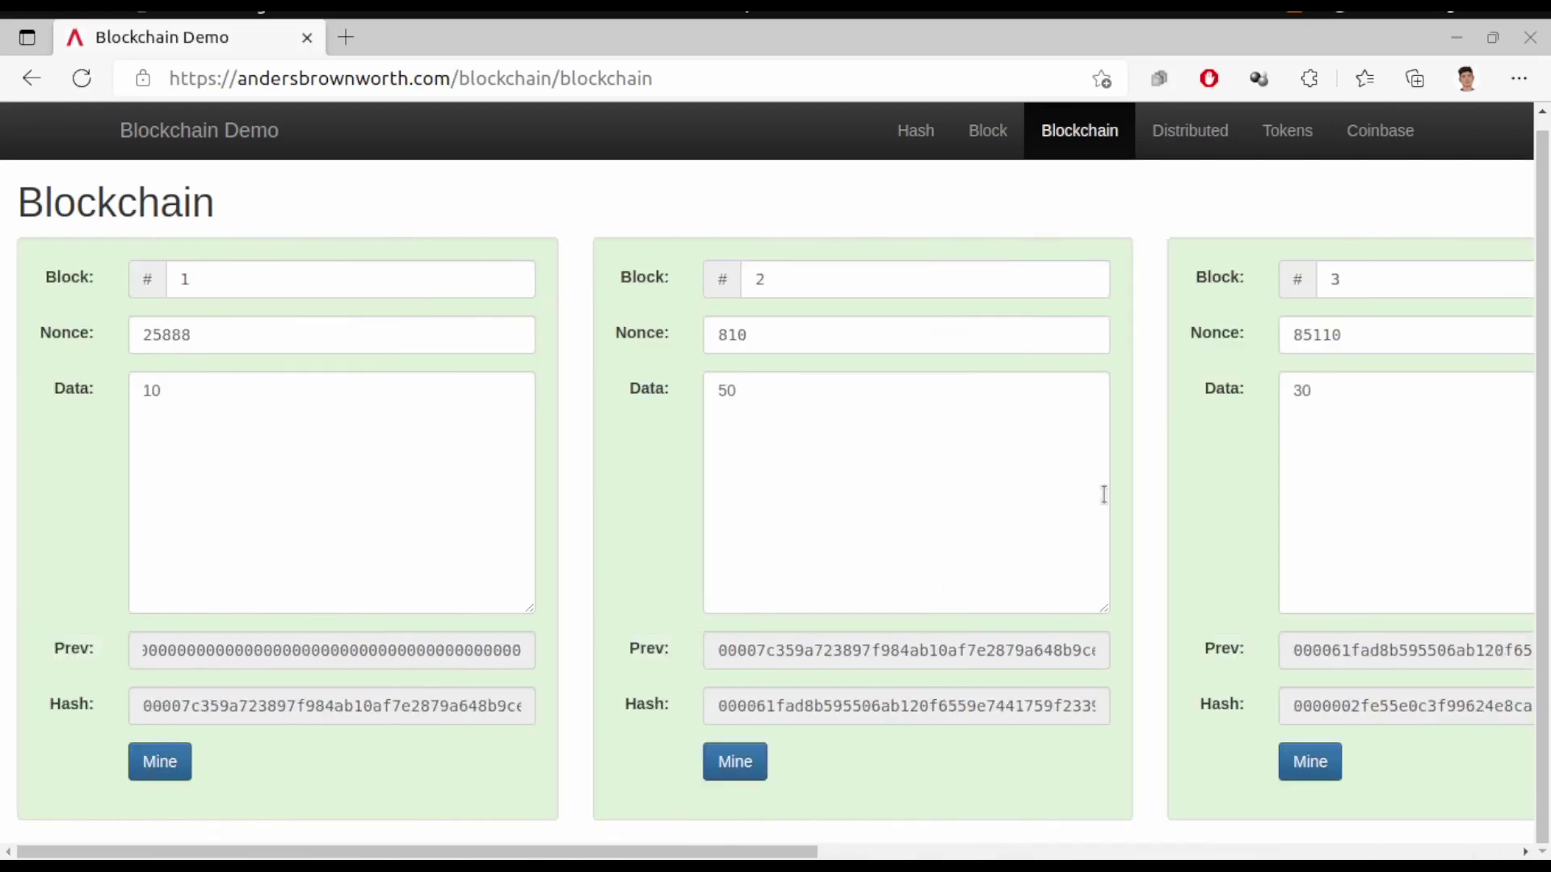
scroll(1101, 496, "right", 2)
scroll(1103, 494, "right", 10)
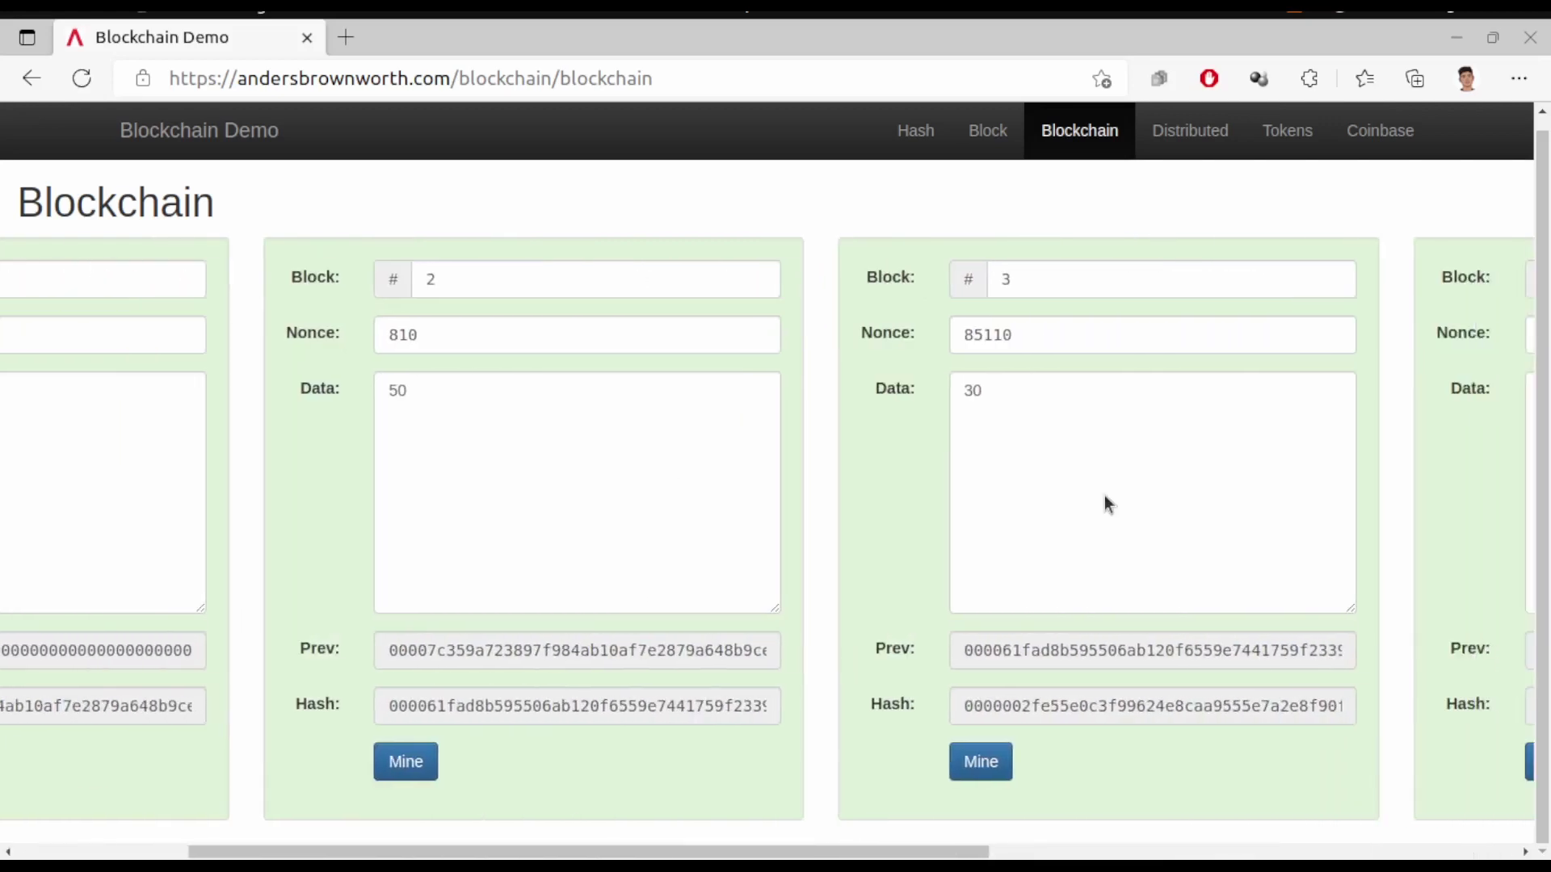
scroll(1103, 494, "right", 6)
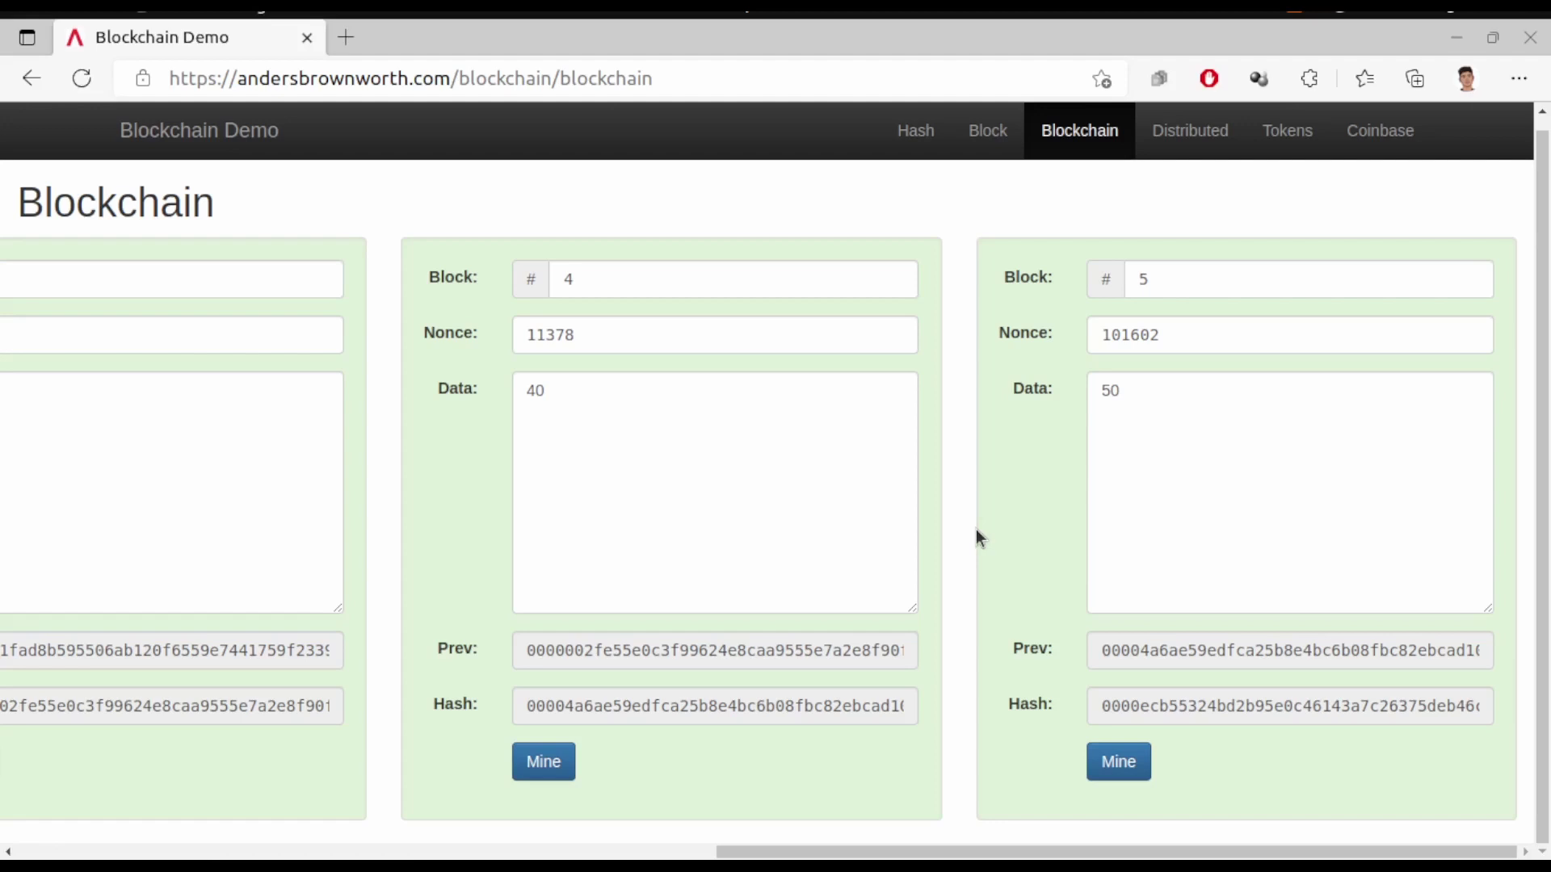
scroll(976, 530, "left", 17)
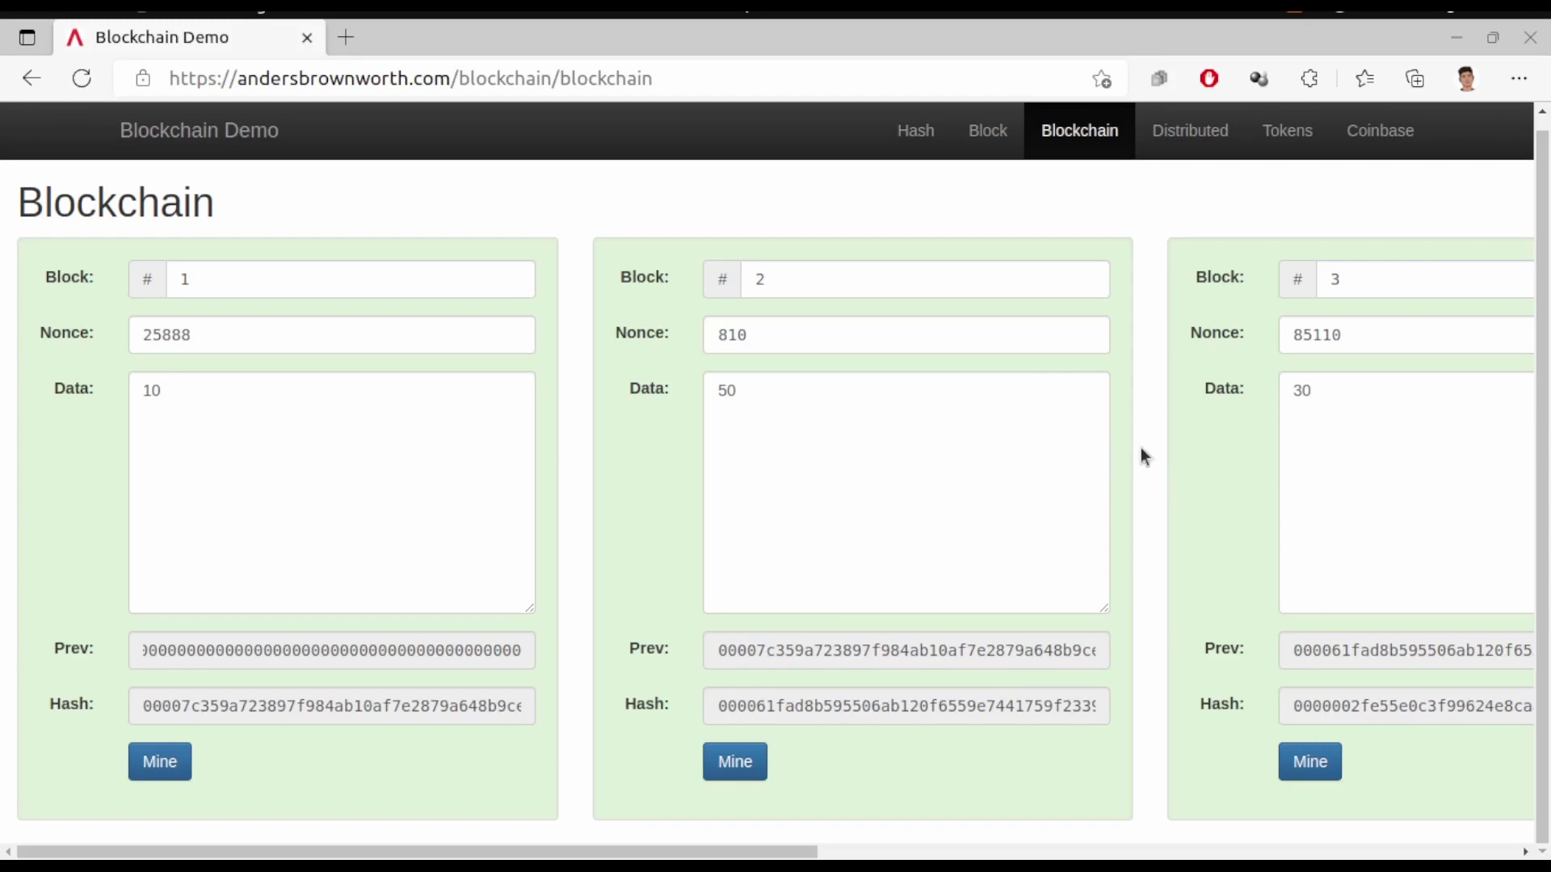
scroll(1151, 448, "right", 2)
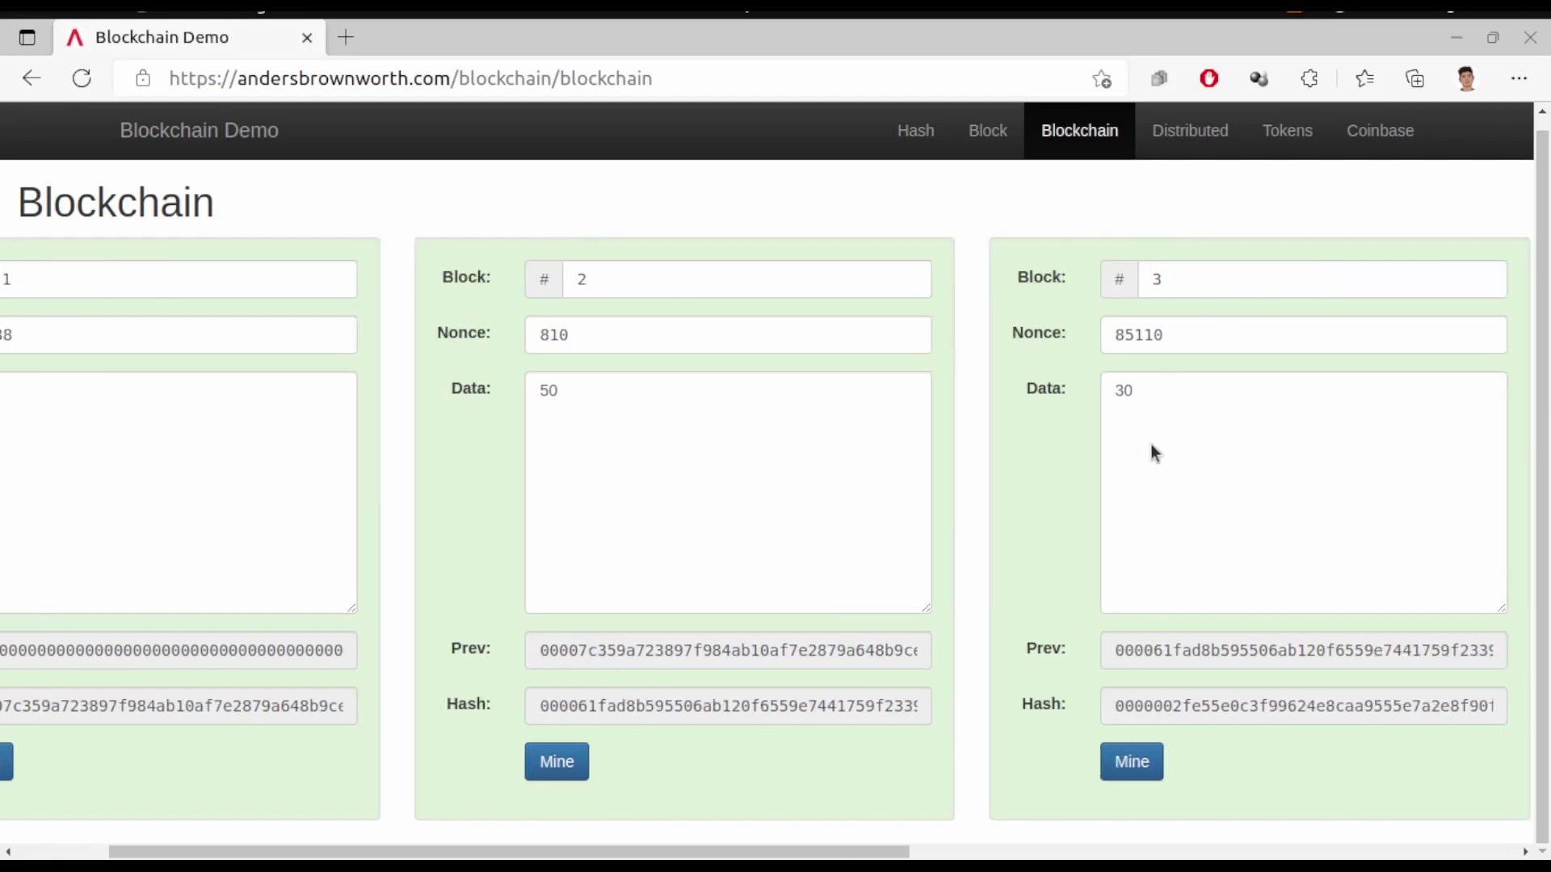
scroll(1151, 444, "right", 3)
left_click(1171, 130)
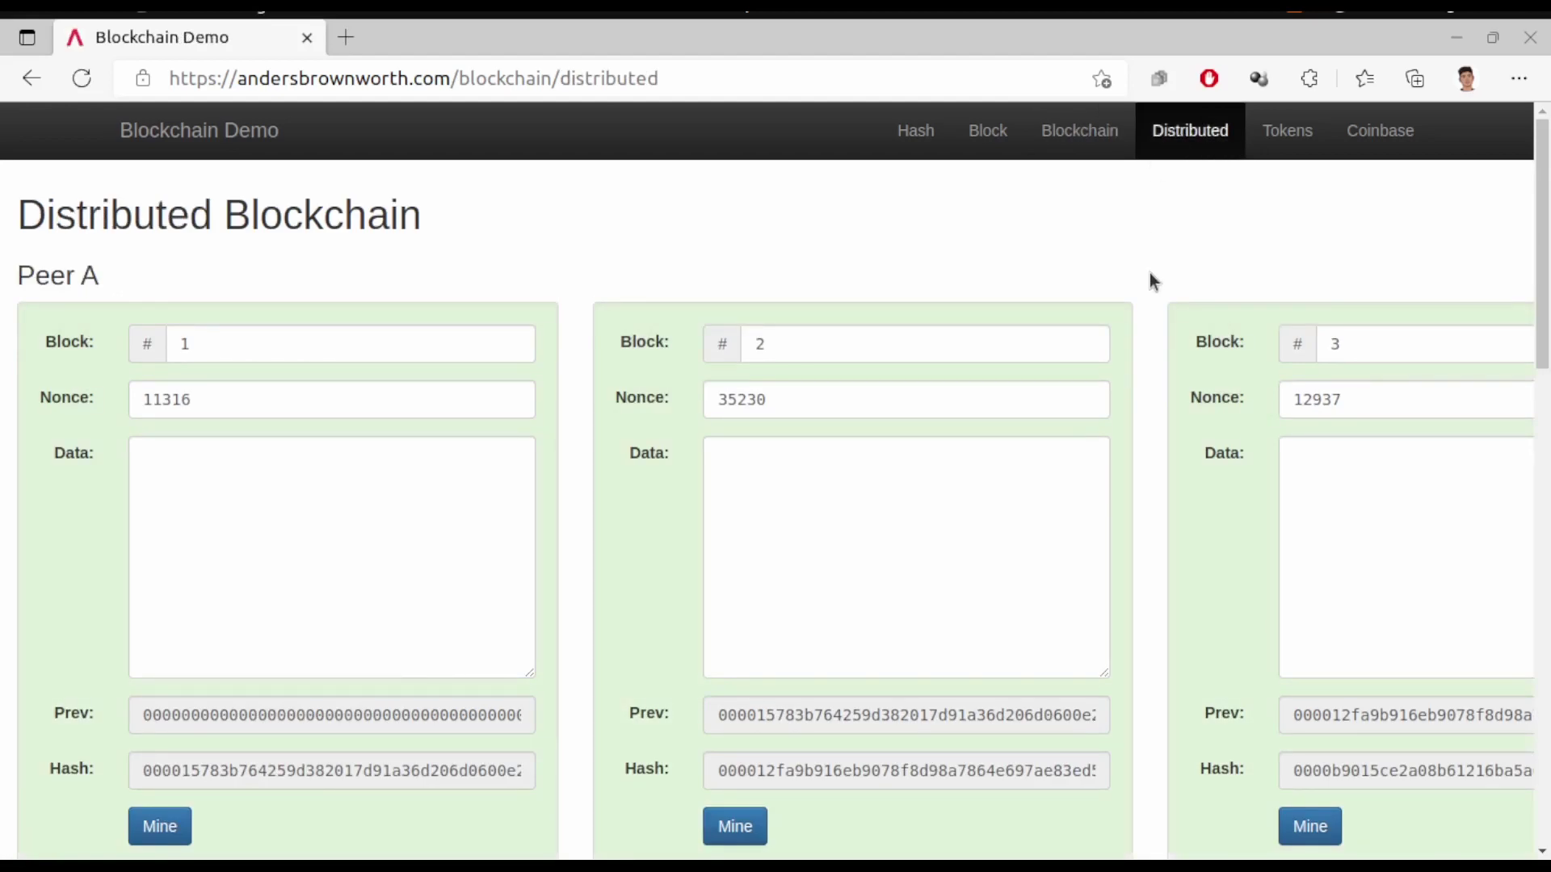
scroll(1150, 281, "down", 2)
scroll(1150, 281, "up", 2)
scroll(1112, 508, "right", 10)
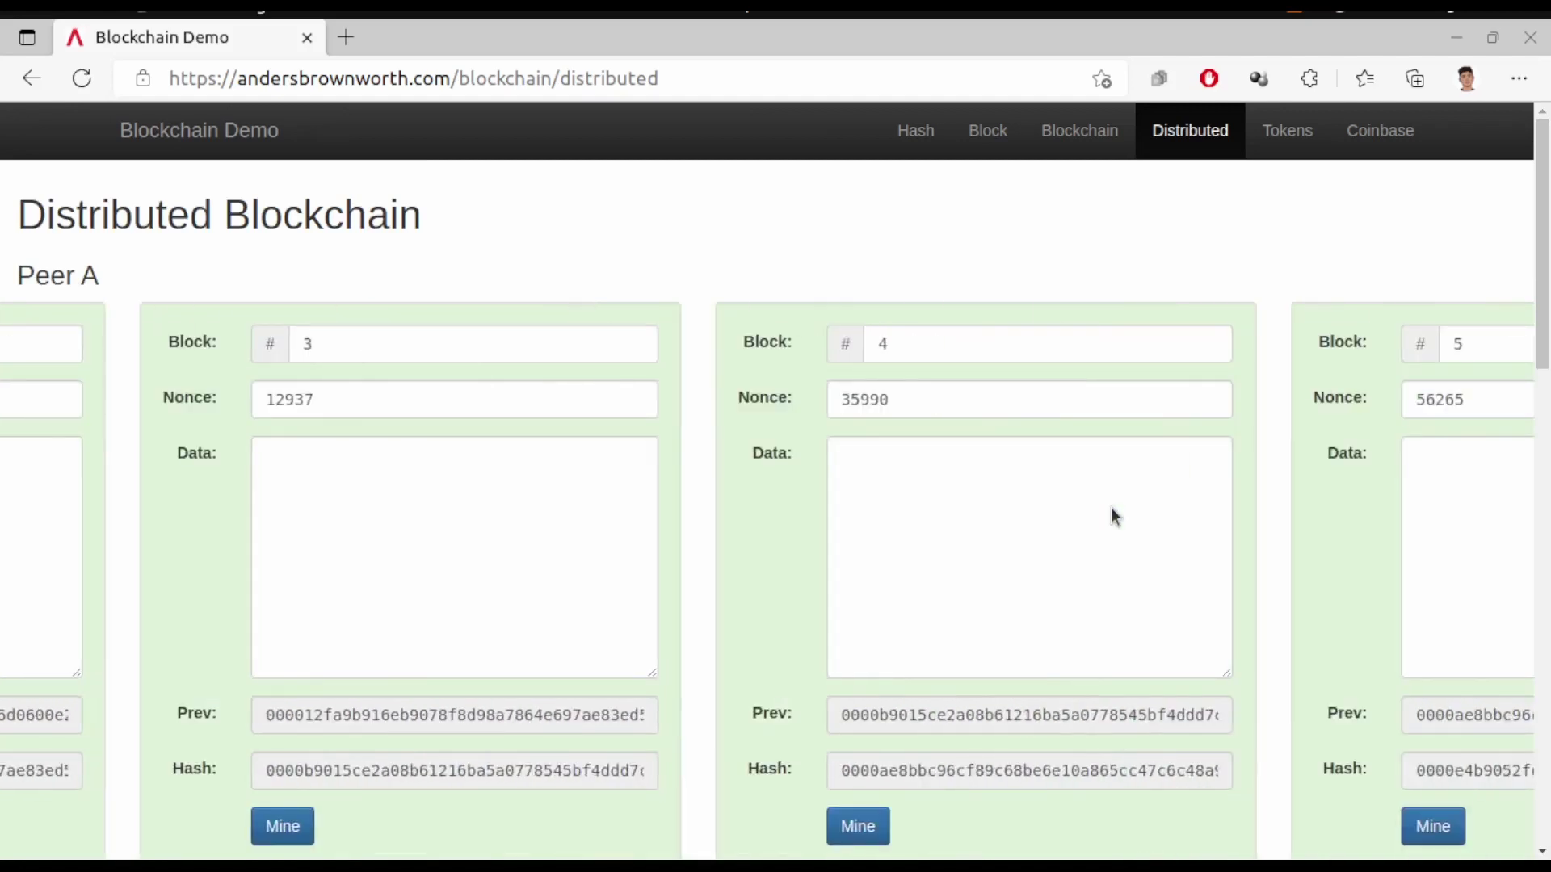
scroll(1112, 507, "left", 10)
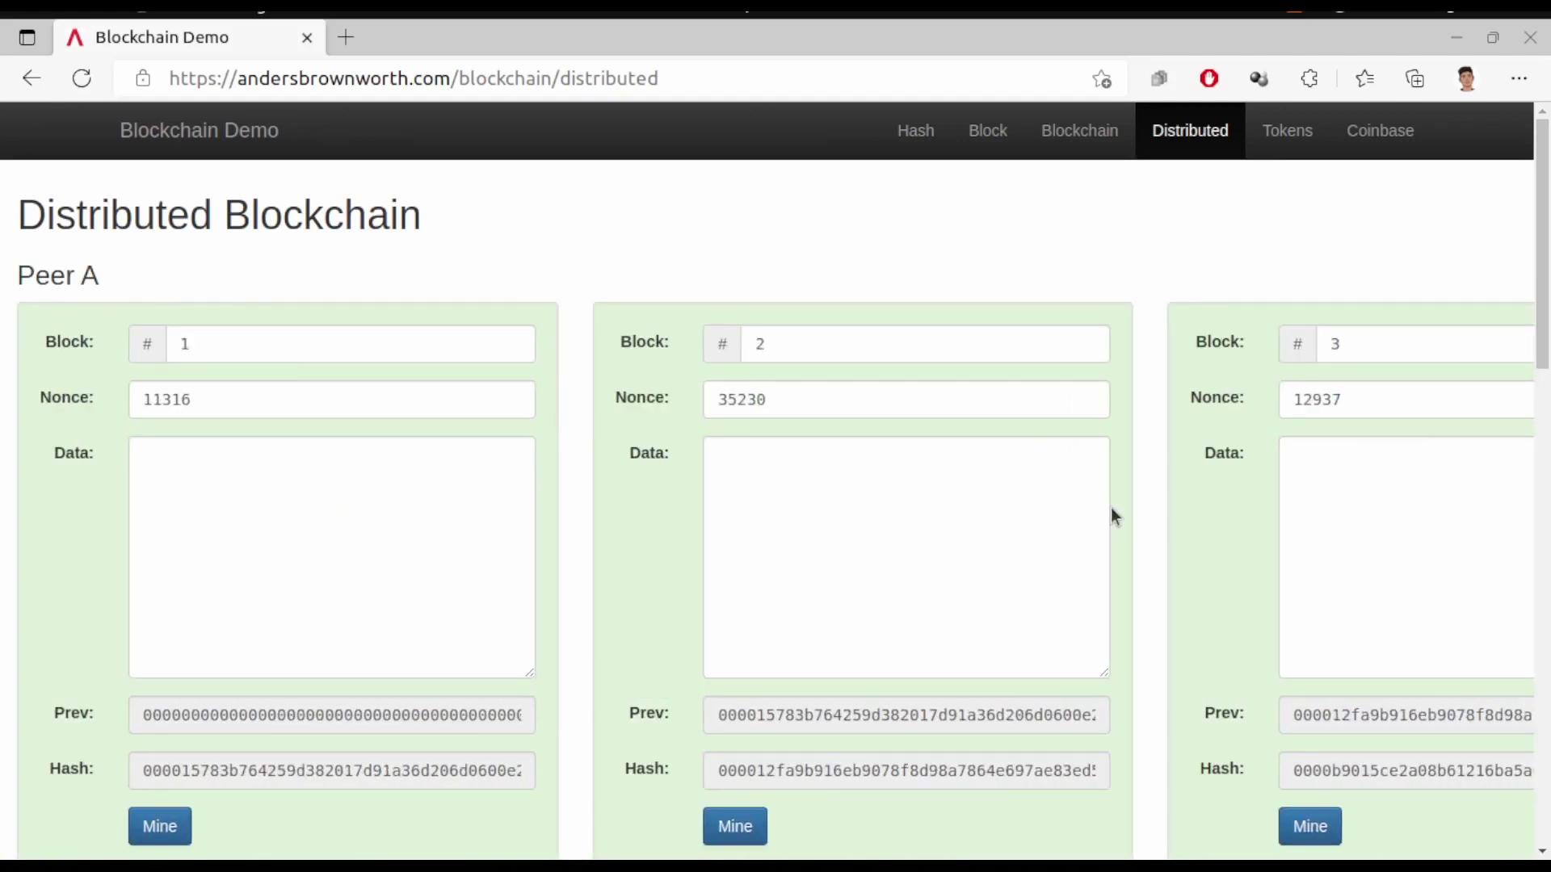
scroll(1136, 254, "down", 8)
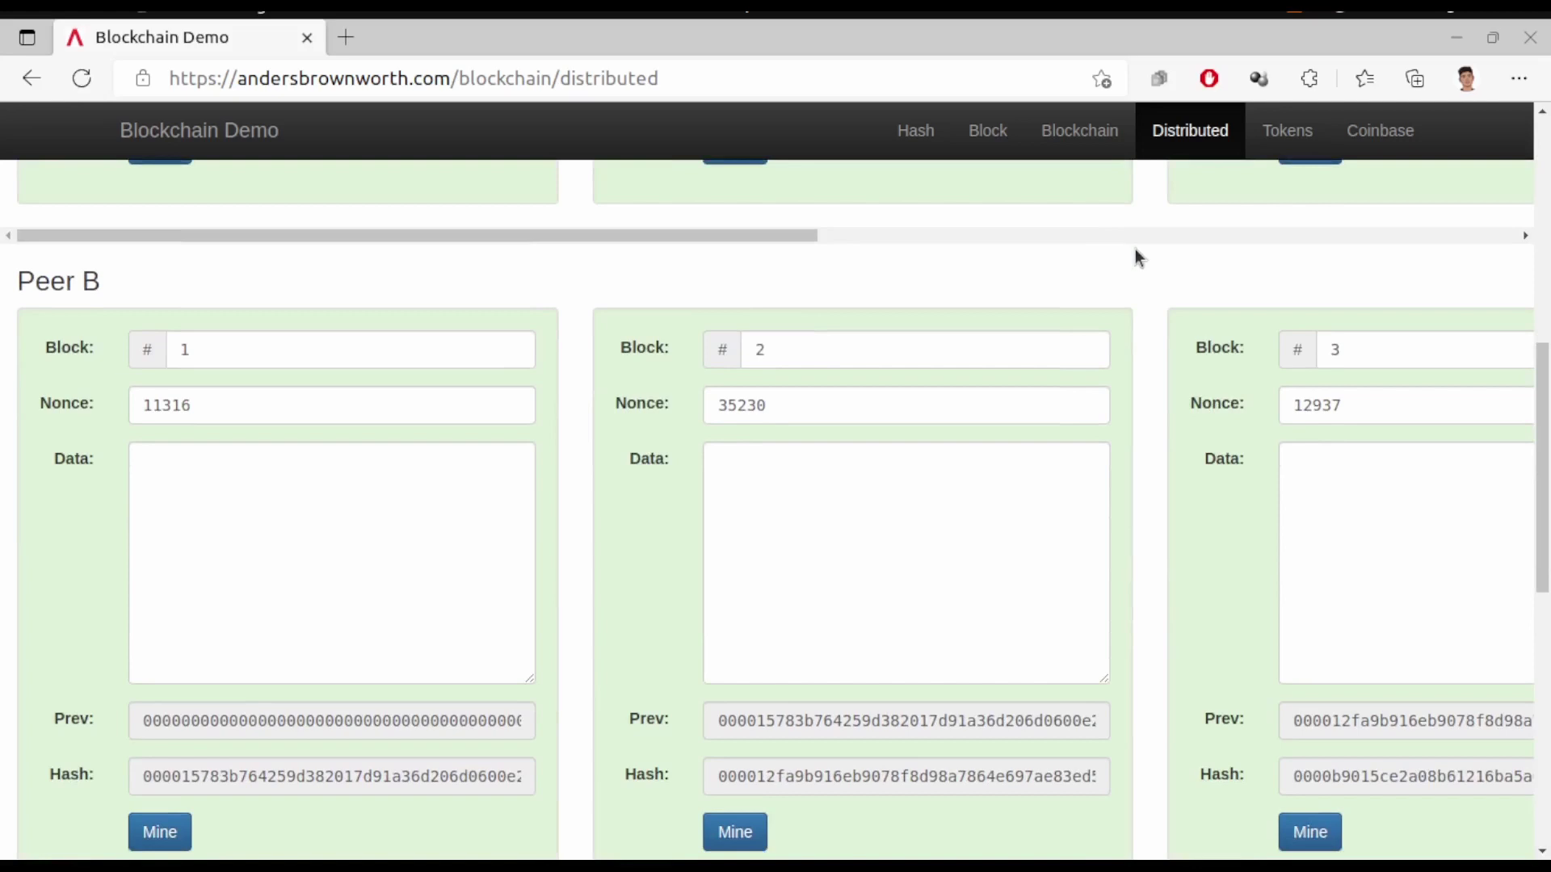
scroll(1144, 404, "right", 10)
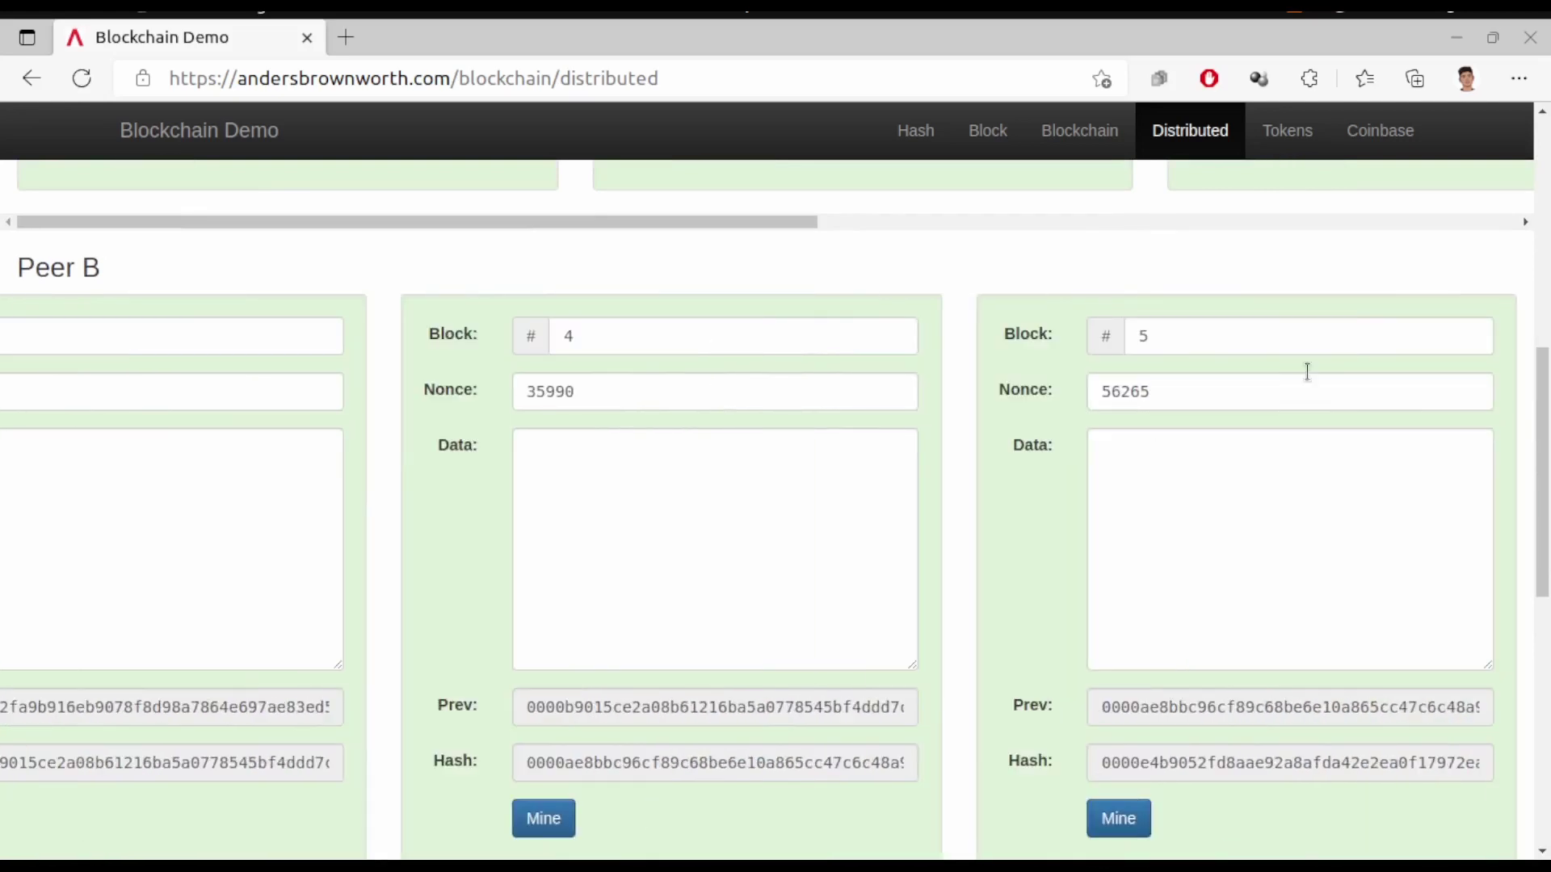
scroll(1313, 375, "down", 4)
scroll(1324, 384, "down", 5)
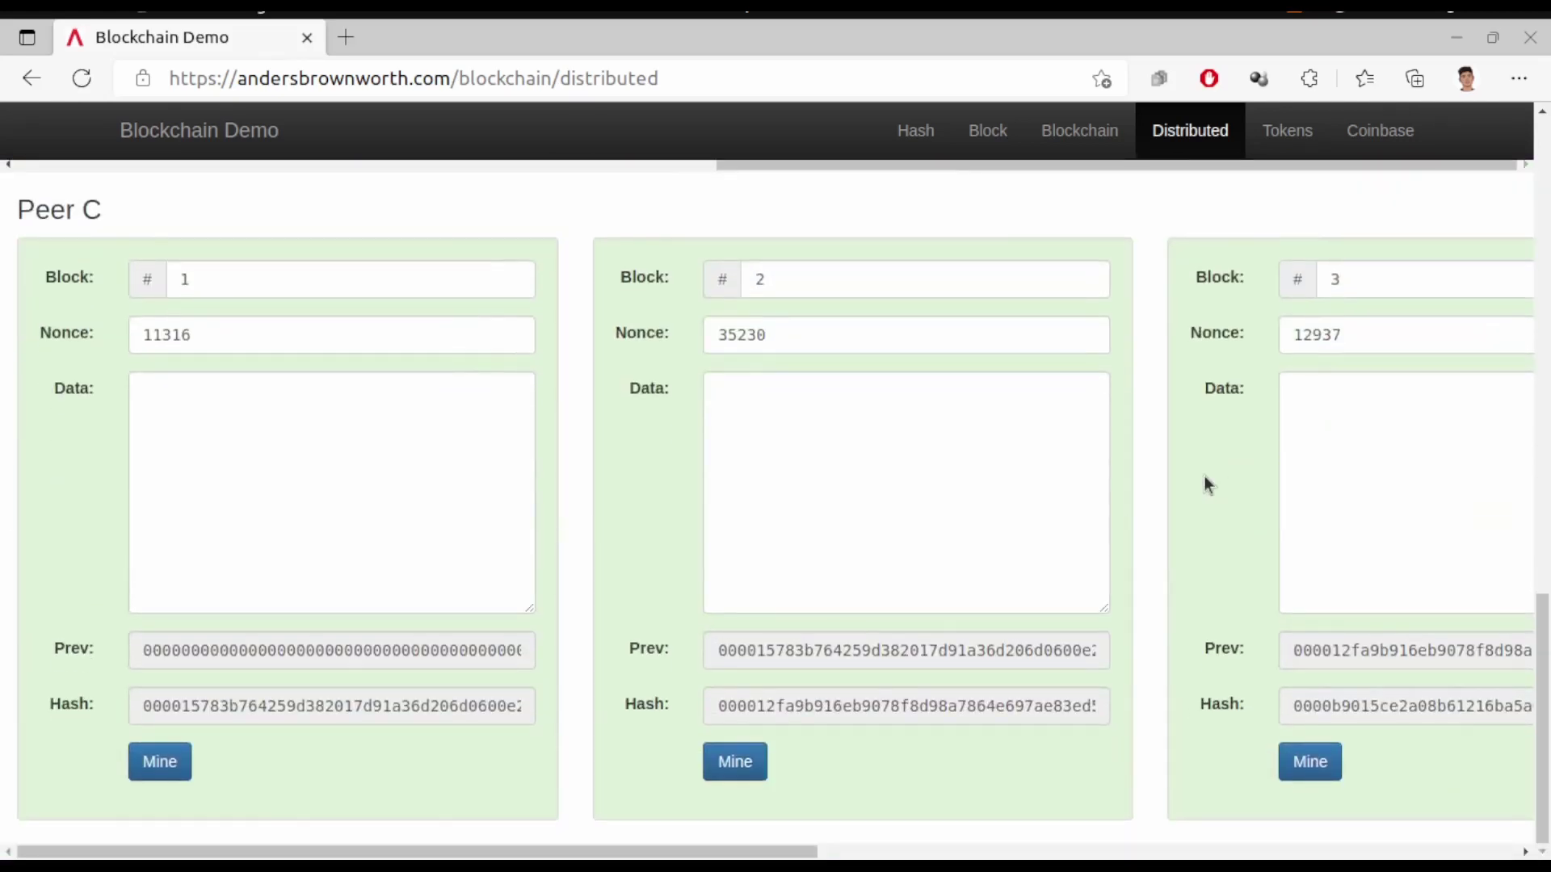
scroll(1204, 483, "right", 7)
scroll(1204, 485, "right", 5)
scroll(1203, 485, "left", 12)
scroll(1218, 198, "up", 10)
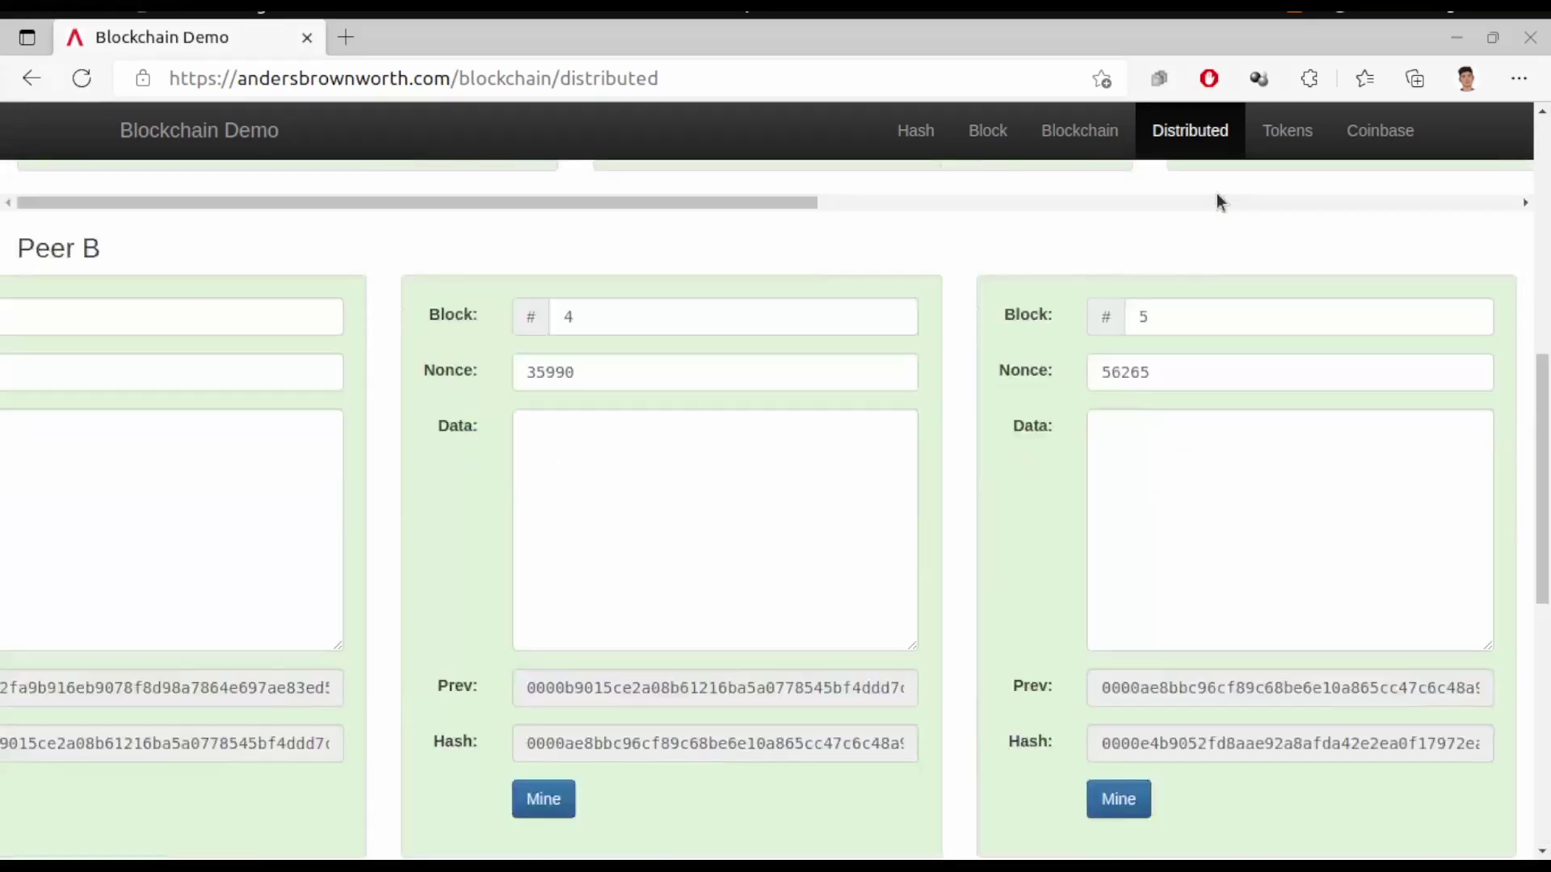
scroll(1115, 589, "down", 11)
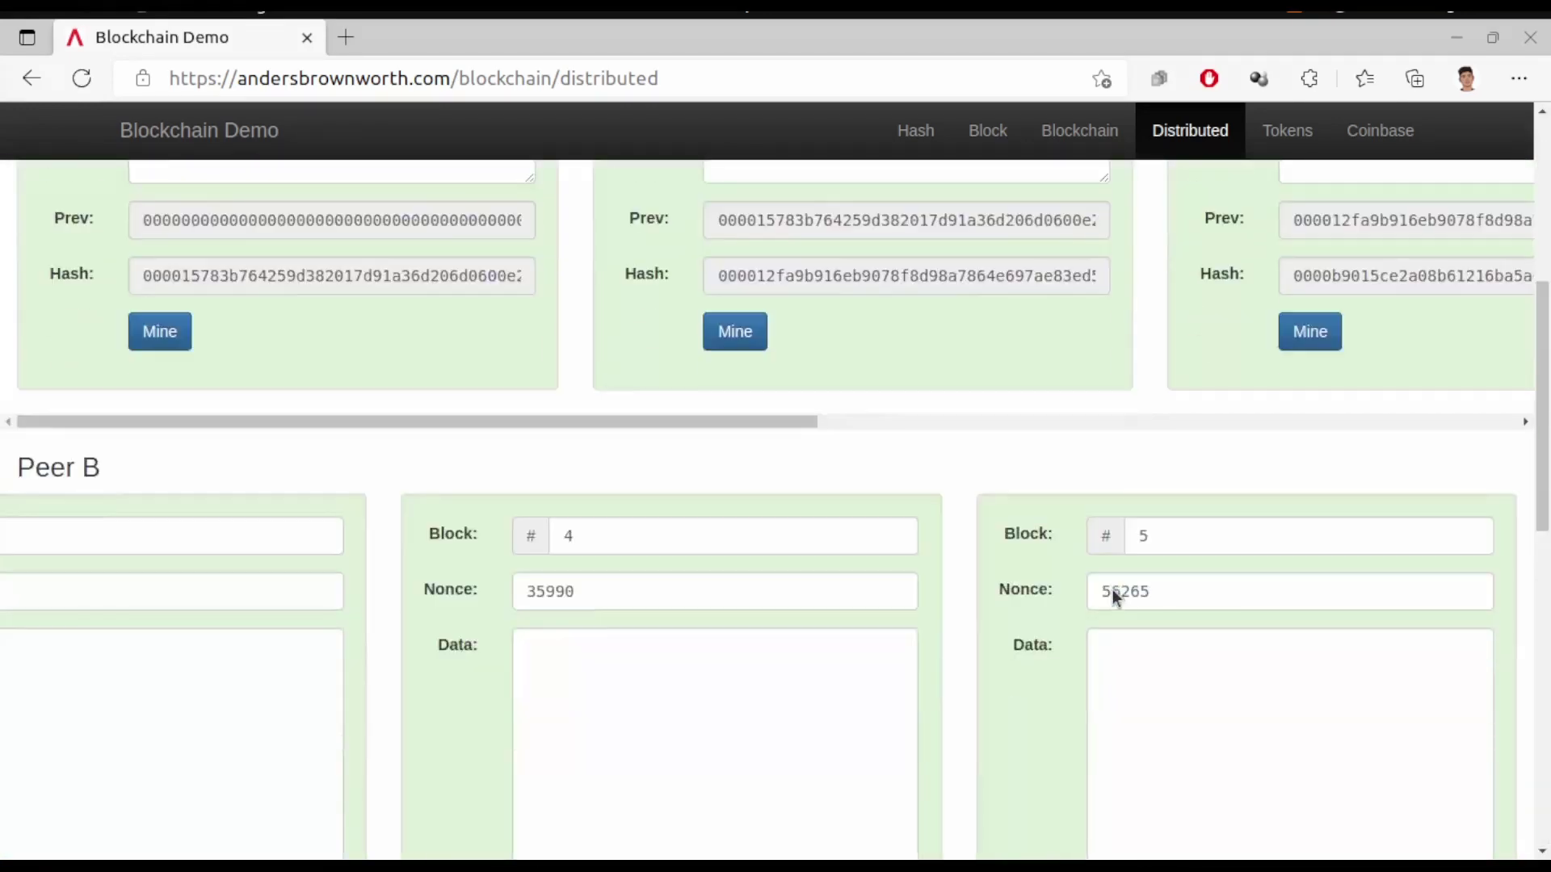
scroll(1112, 590, "down", 4)
scroll(1112, 590, "up", 14)
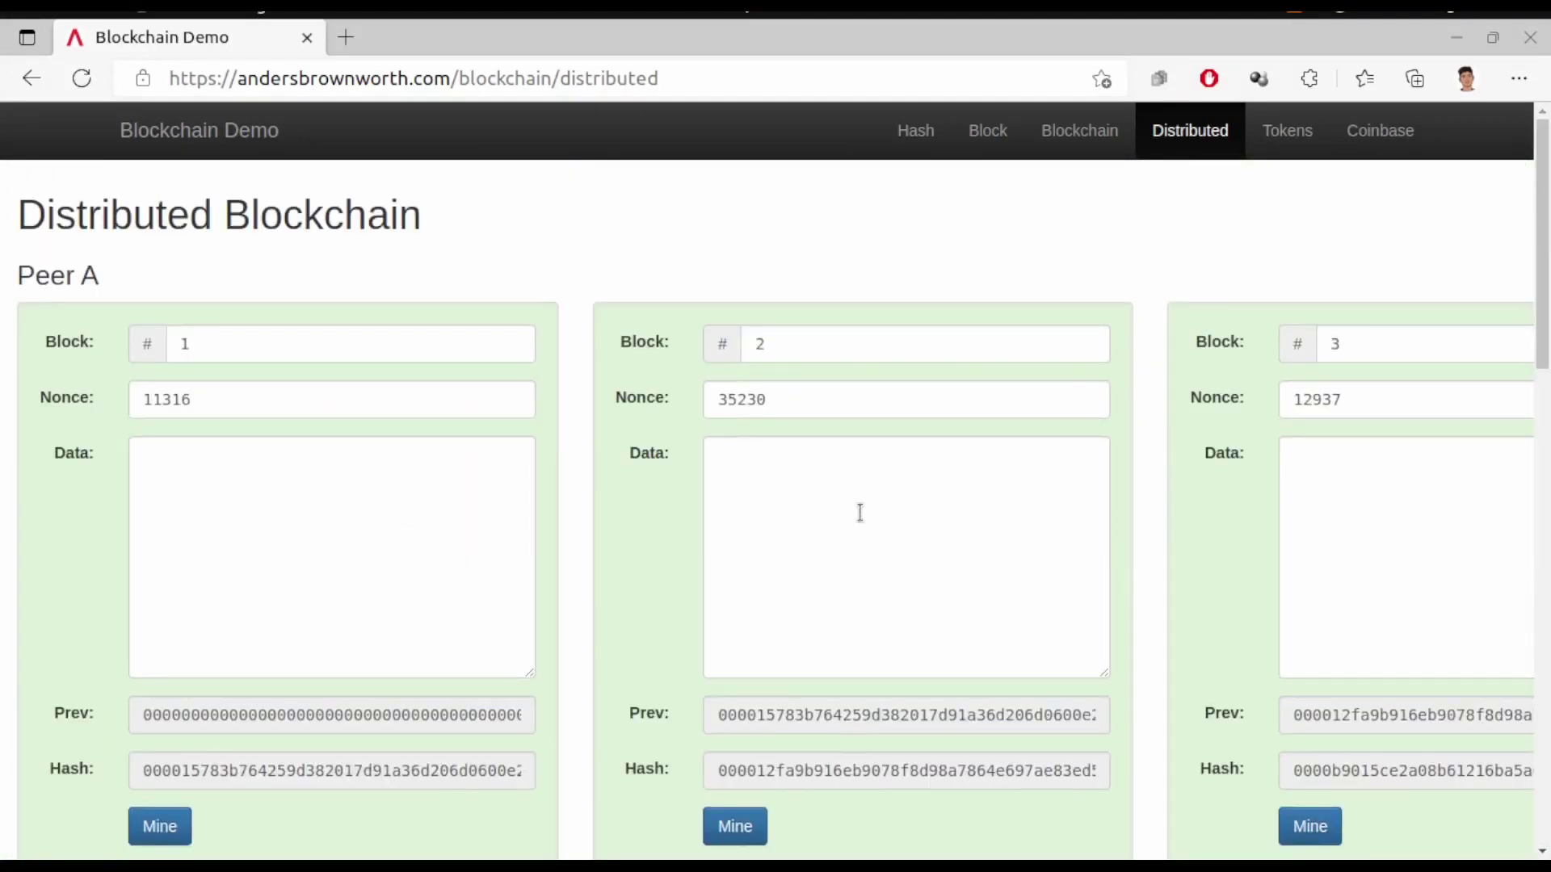
- Change Peer A's block 2 data to 70 and check that blocks 2–5 turn red
left_click(860, 513)
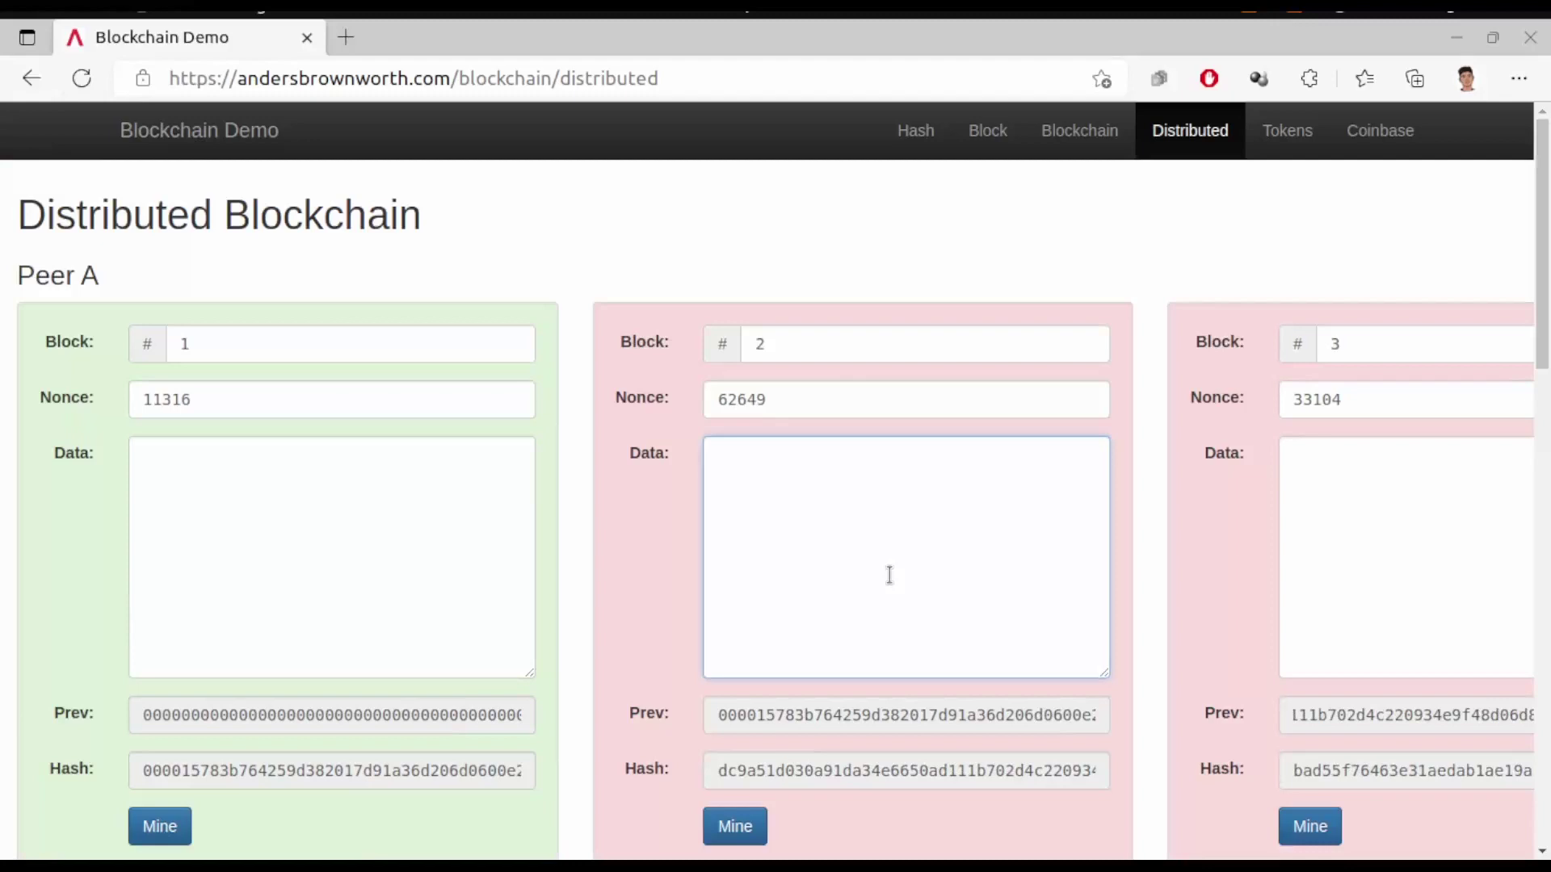
type("70")
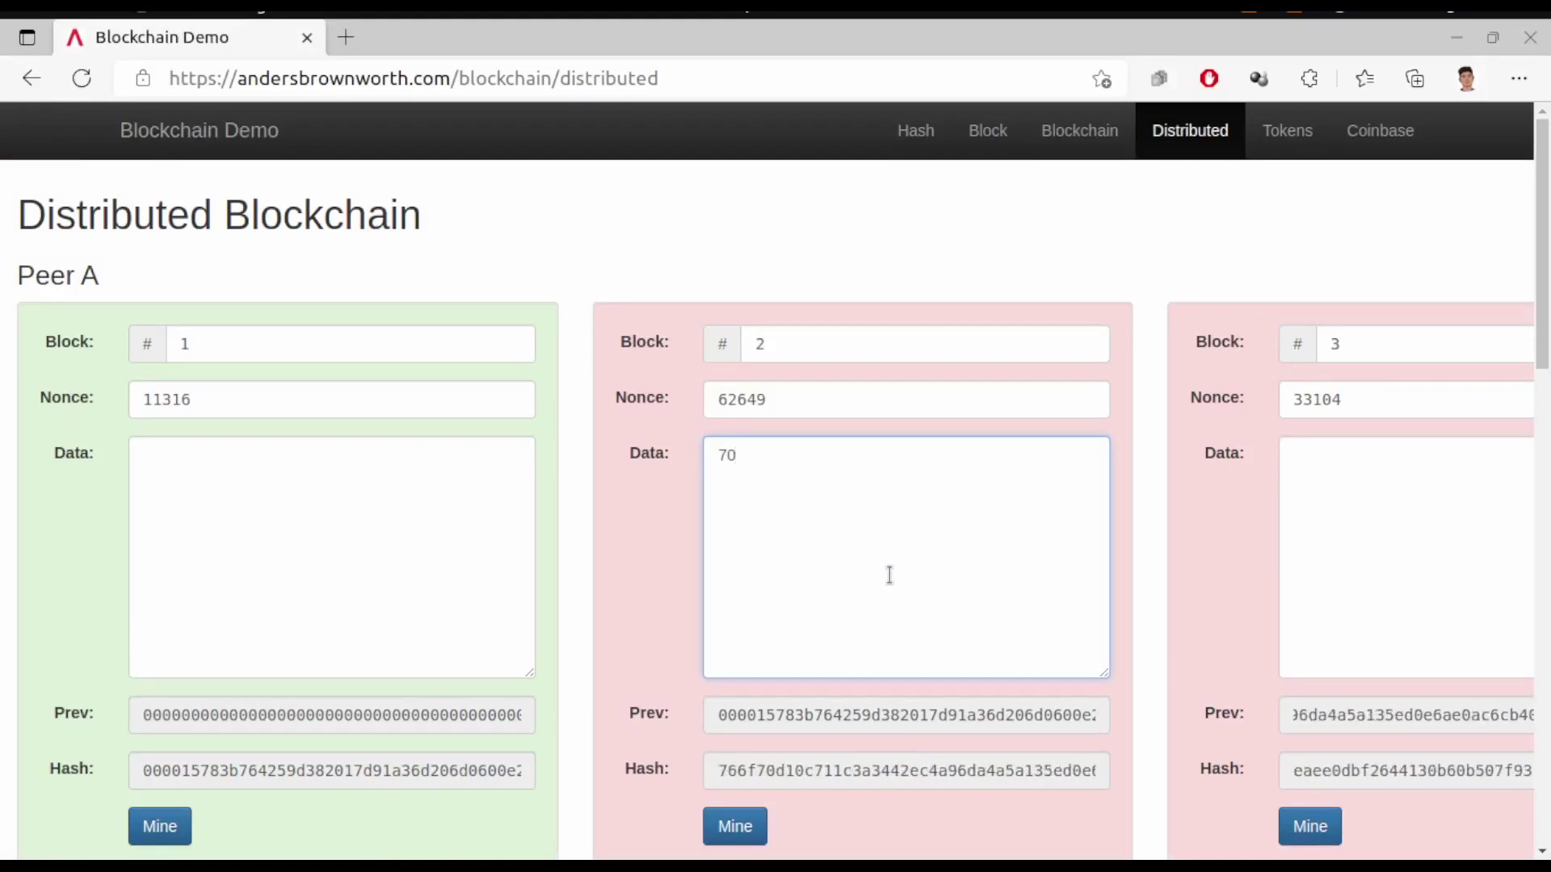
scroll(889, 575, "down", 2)
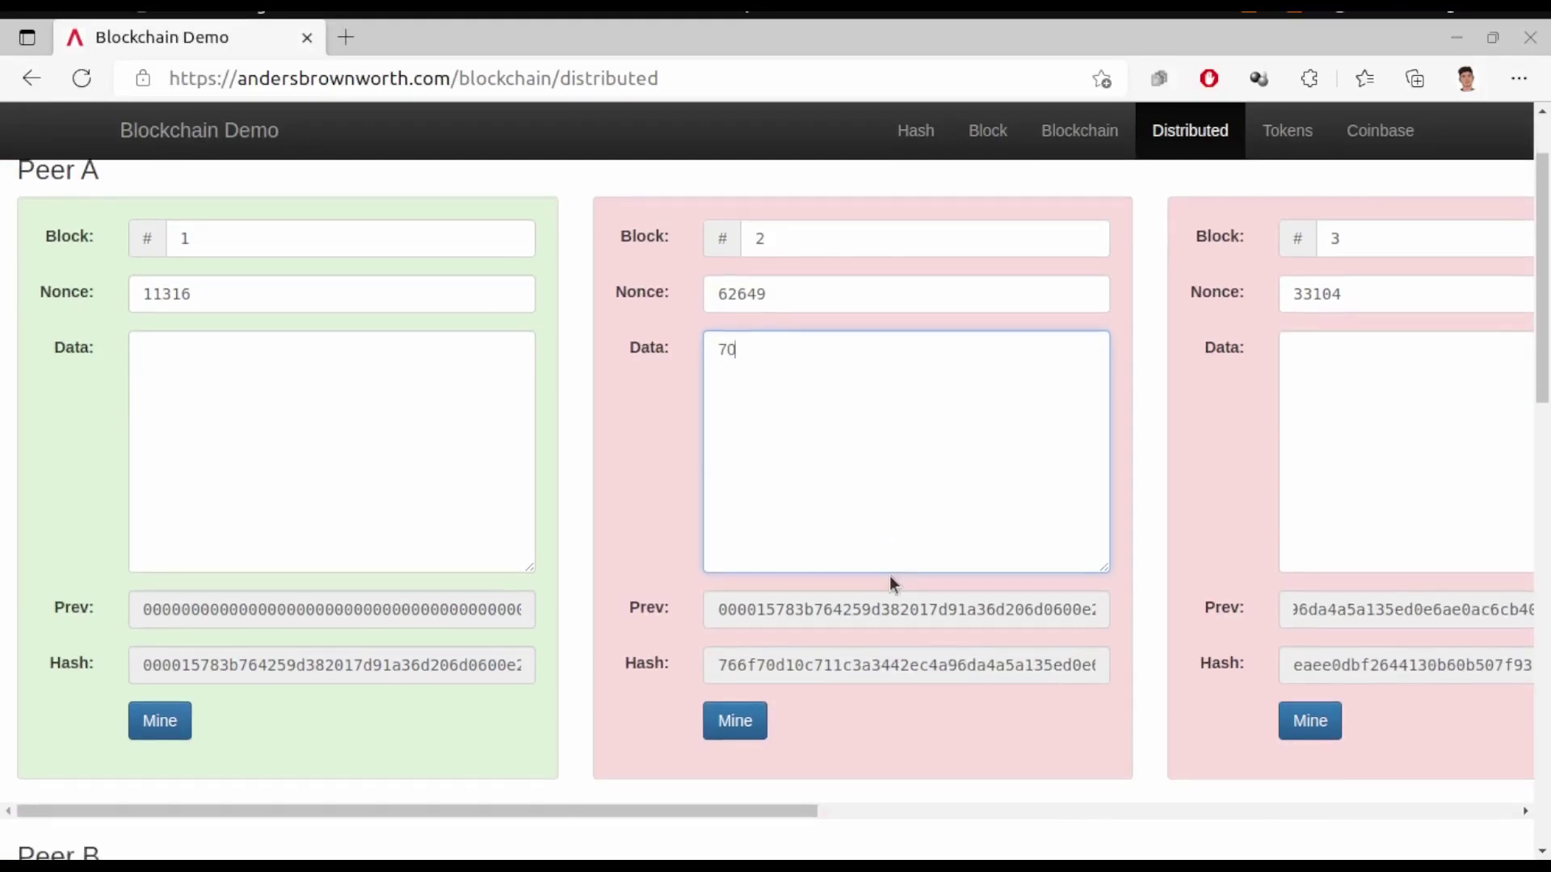
scroll(889, 576, "right", 6)
scroll(770, 587, "right", 5)
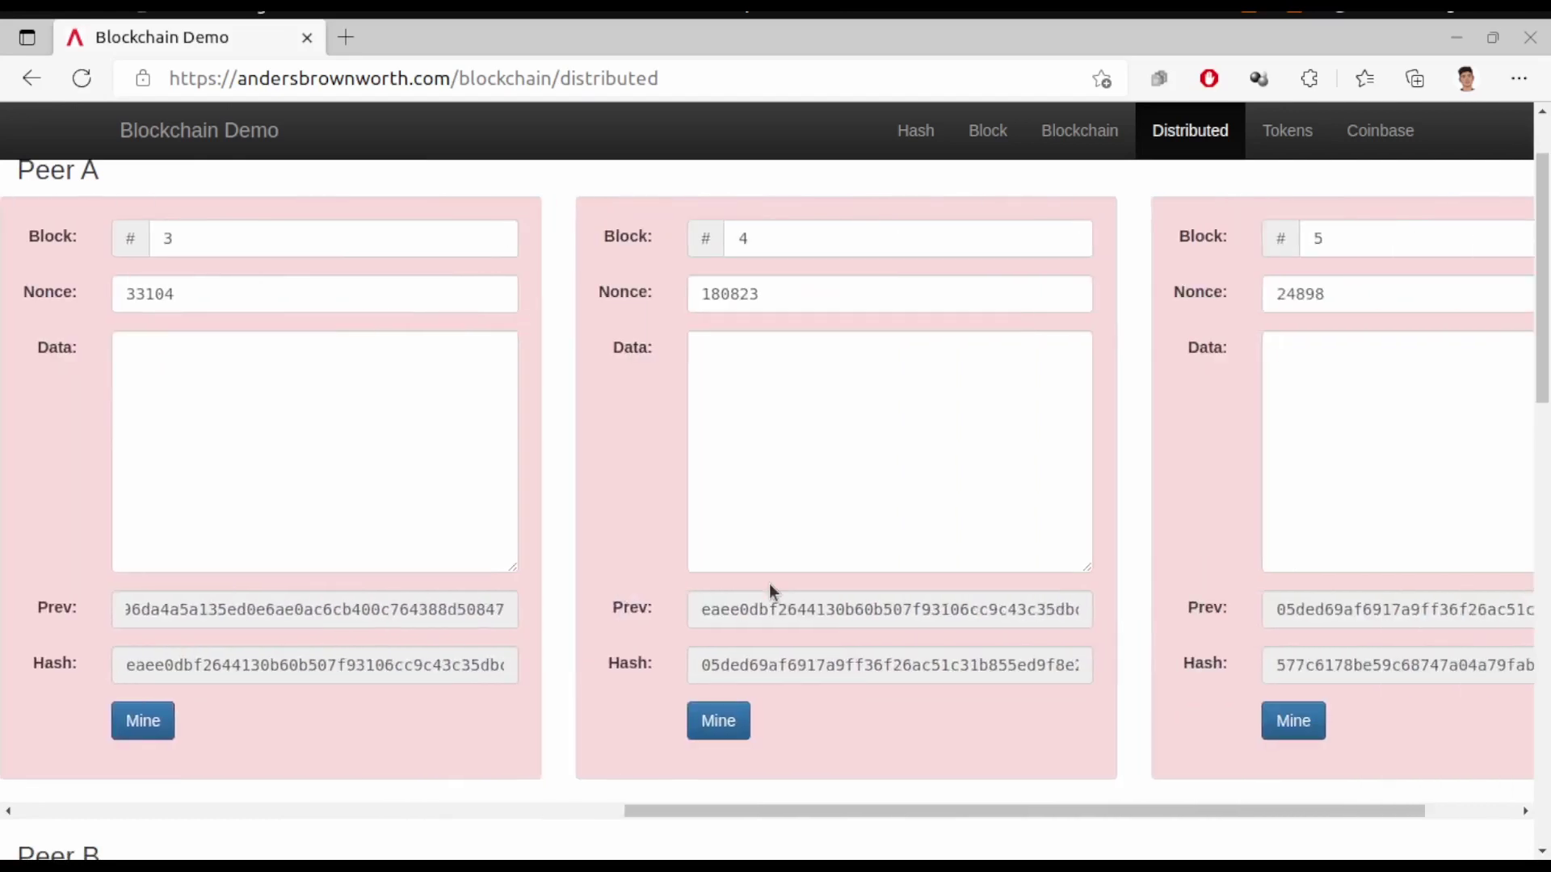
scroll(770, 586, "left", 4)
scroll(769, 583, "left", 7)
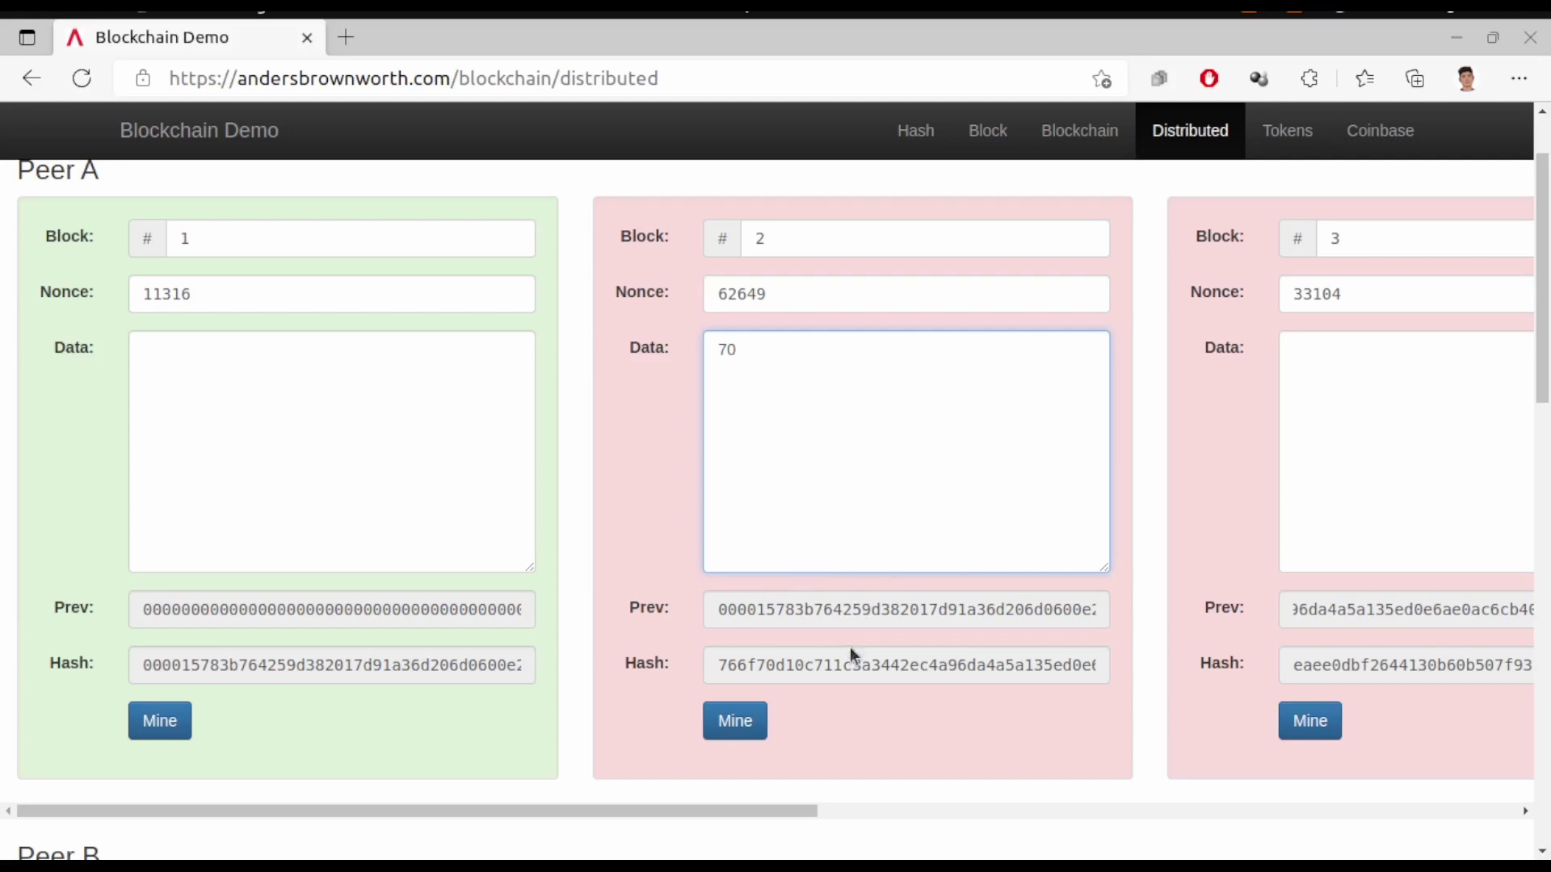
- Re-mine Peer A's blocks 2 and 3, giving nonces 228026 and 26158
left_click(735, 720)
scroll(969, 614, "up", 1)
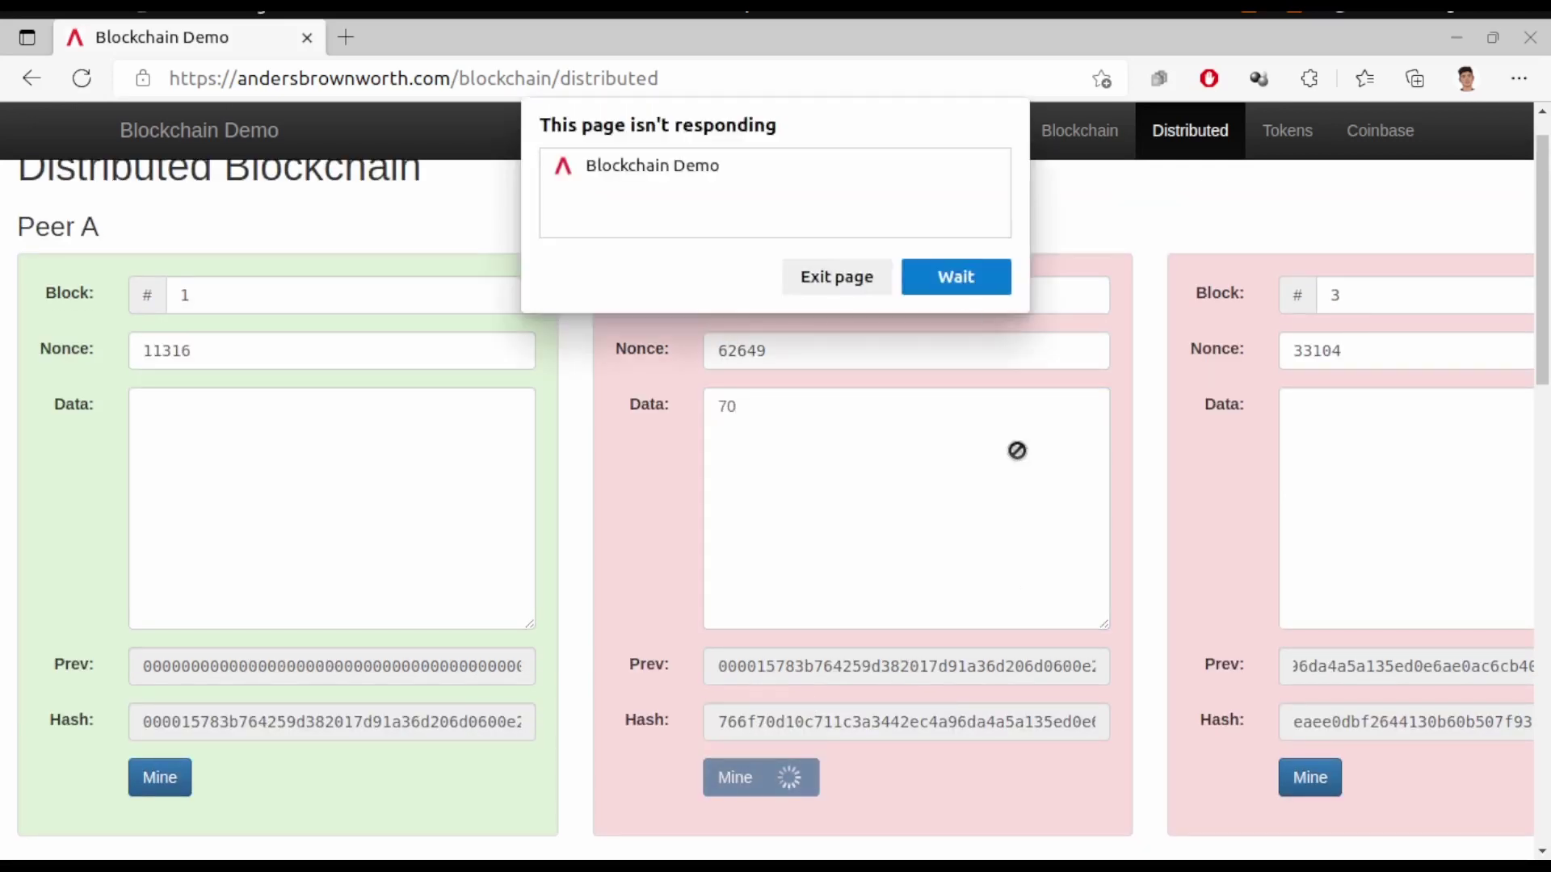
scroll(1065, 531, "up", 1)
scroll(1065, 531, "right", 5)
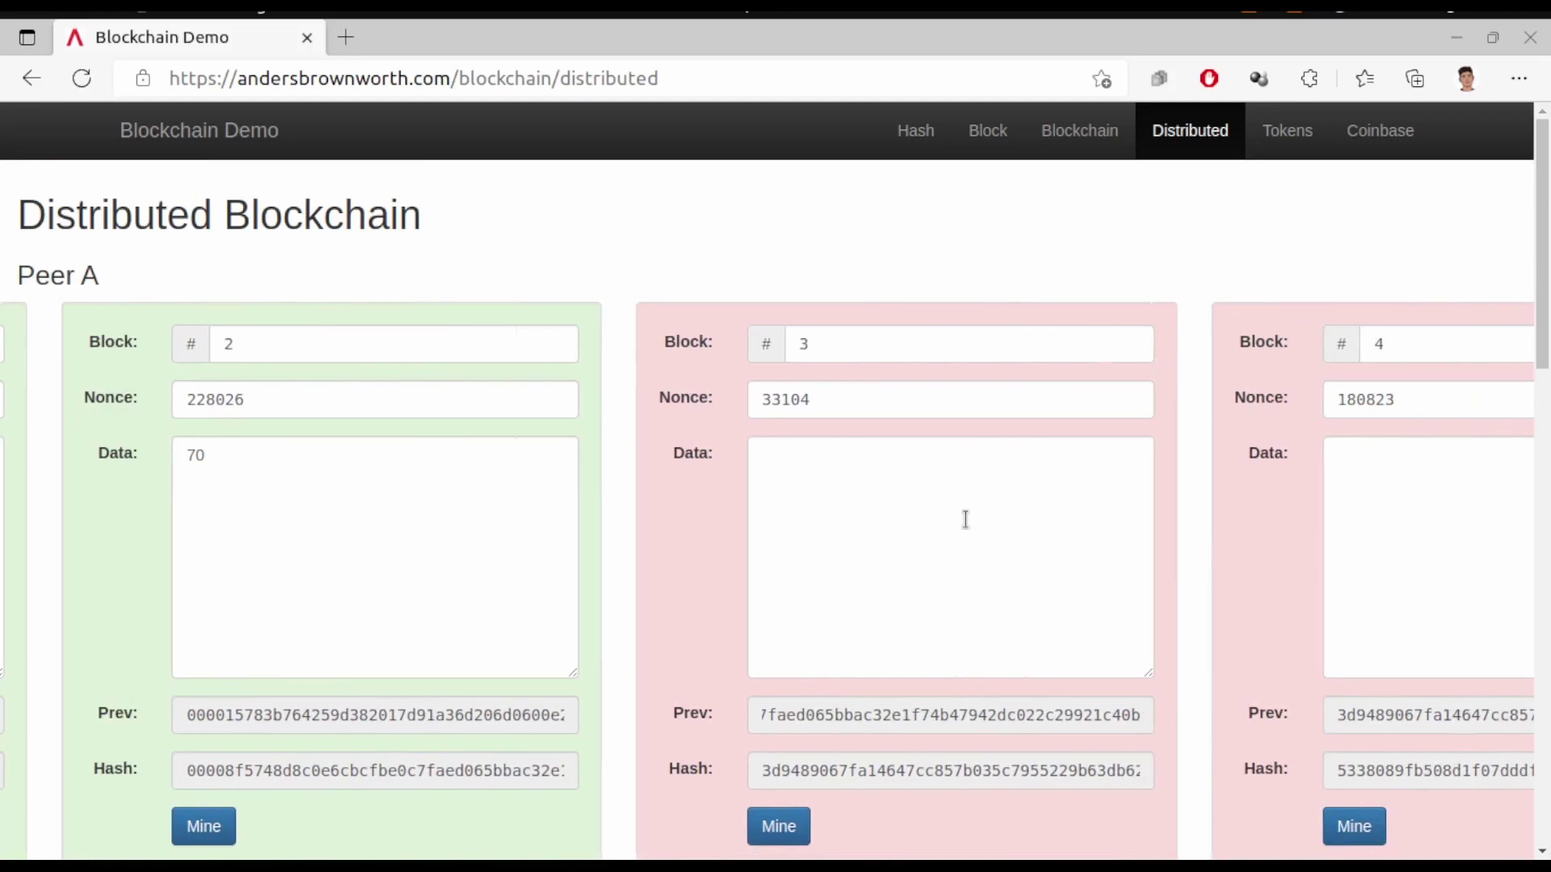
scroll(966, 524, "right", 7)
scroll(966, 523, "left", 3)
scroll(966, 526, "left", 2)
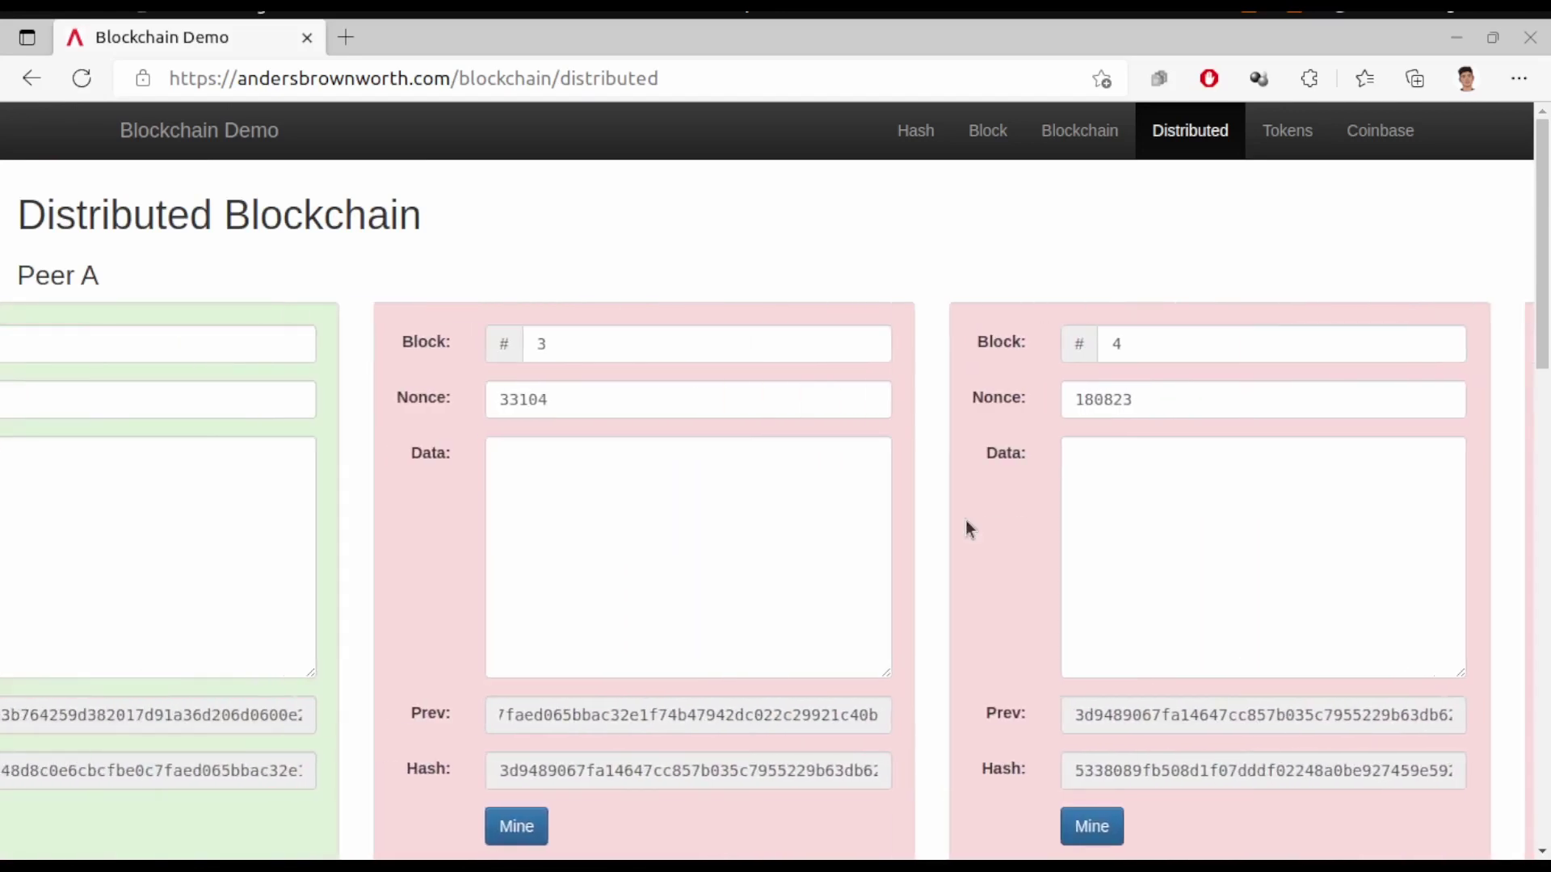
scroll(592, 630, "down", 2)
left_click(505, 638)
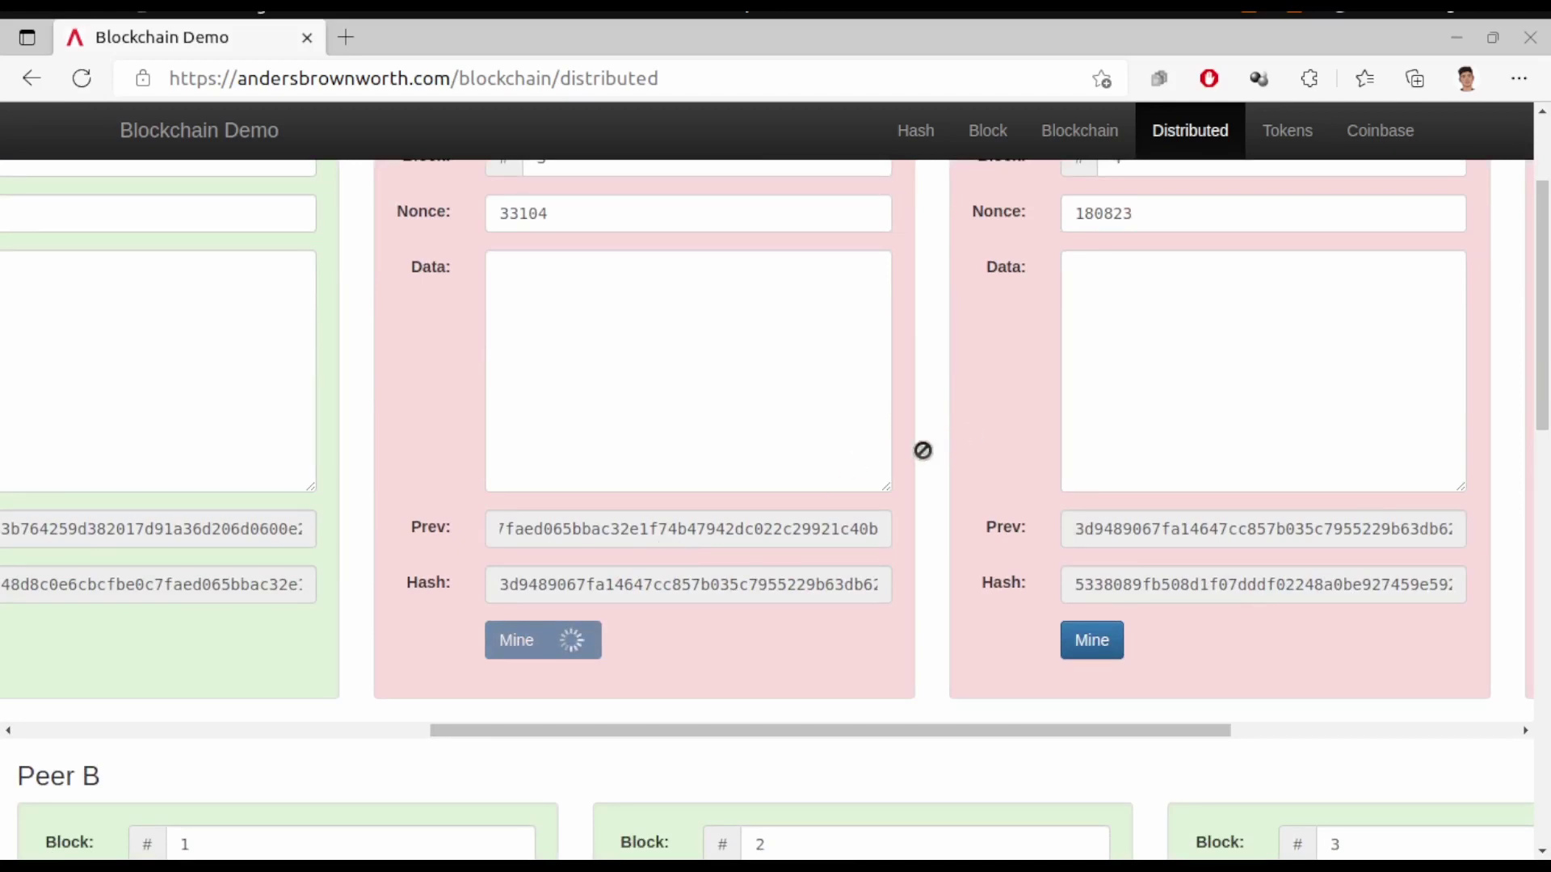
- Re-mine Peer A's blocks 4 and 5 with nonces 97969 and 40965, so the chain is valid again
scroll(1074, 395, "up", 2)
scroll(1302, 353, "down", 1)
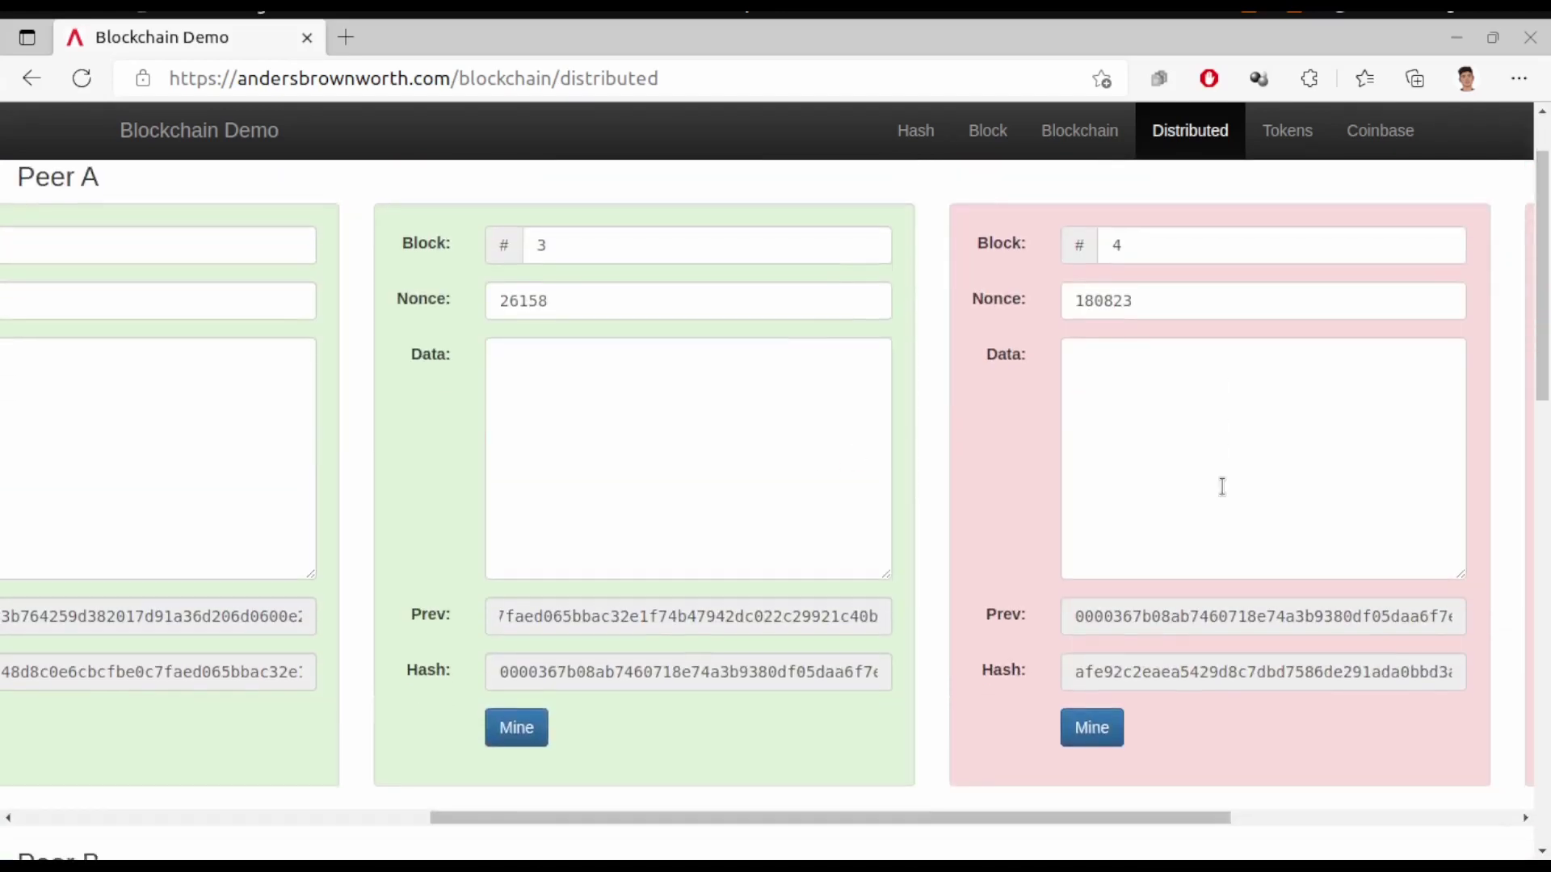
left_click(1092, 723)
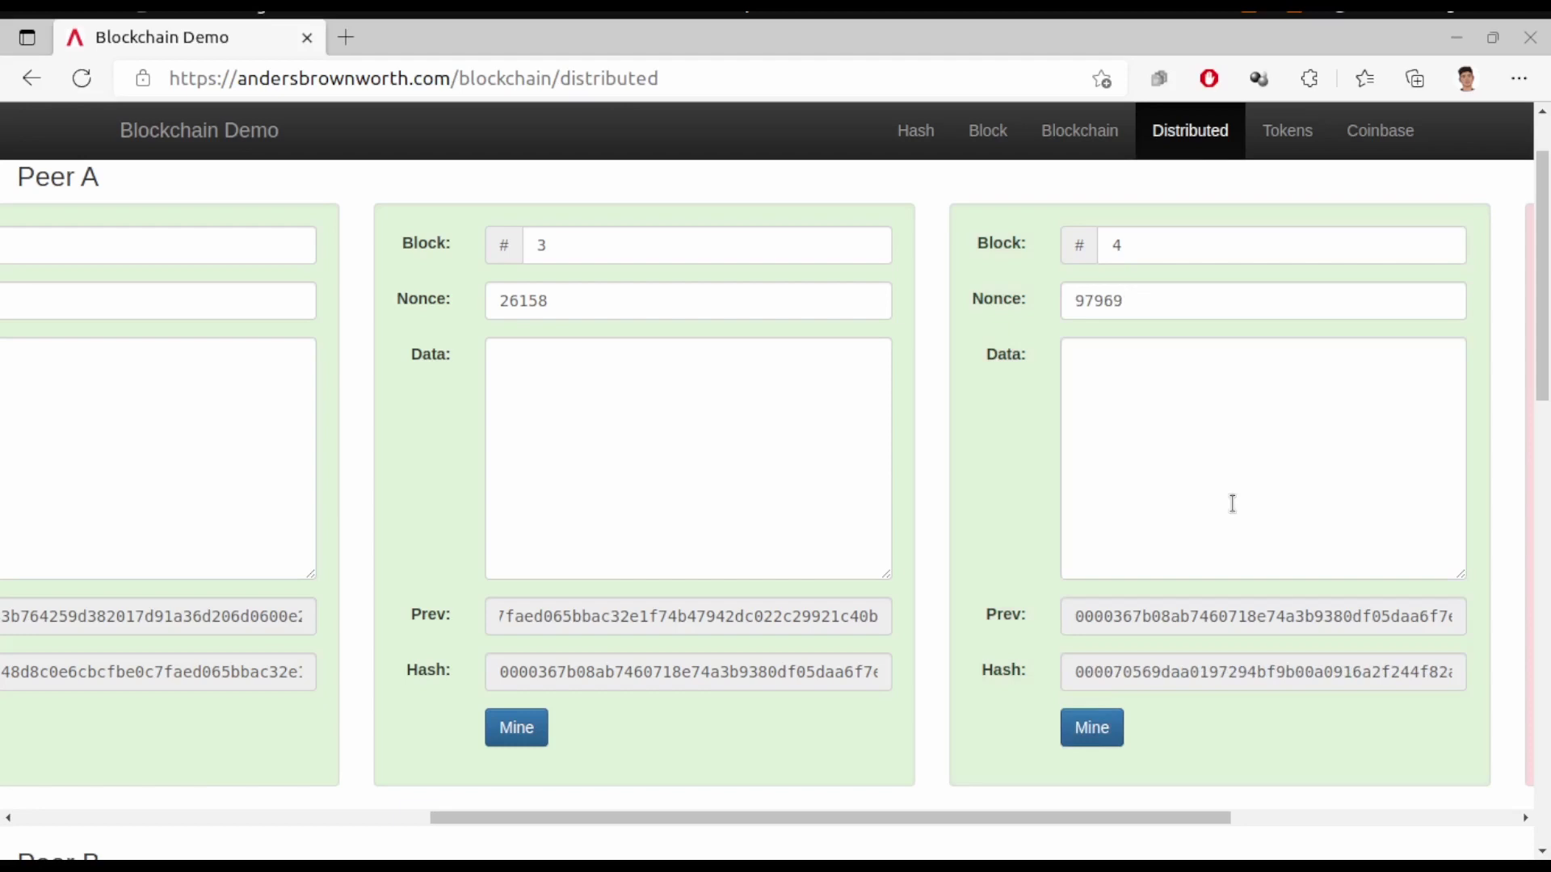
scroll(1233, 503, "right", 5)
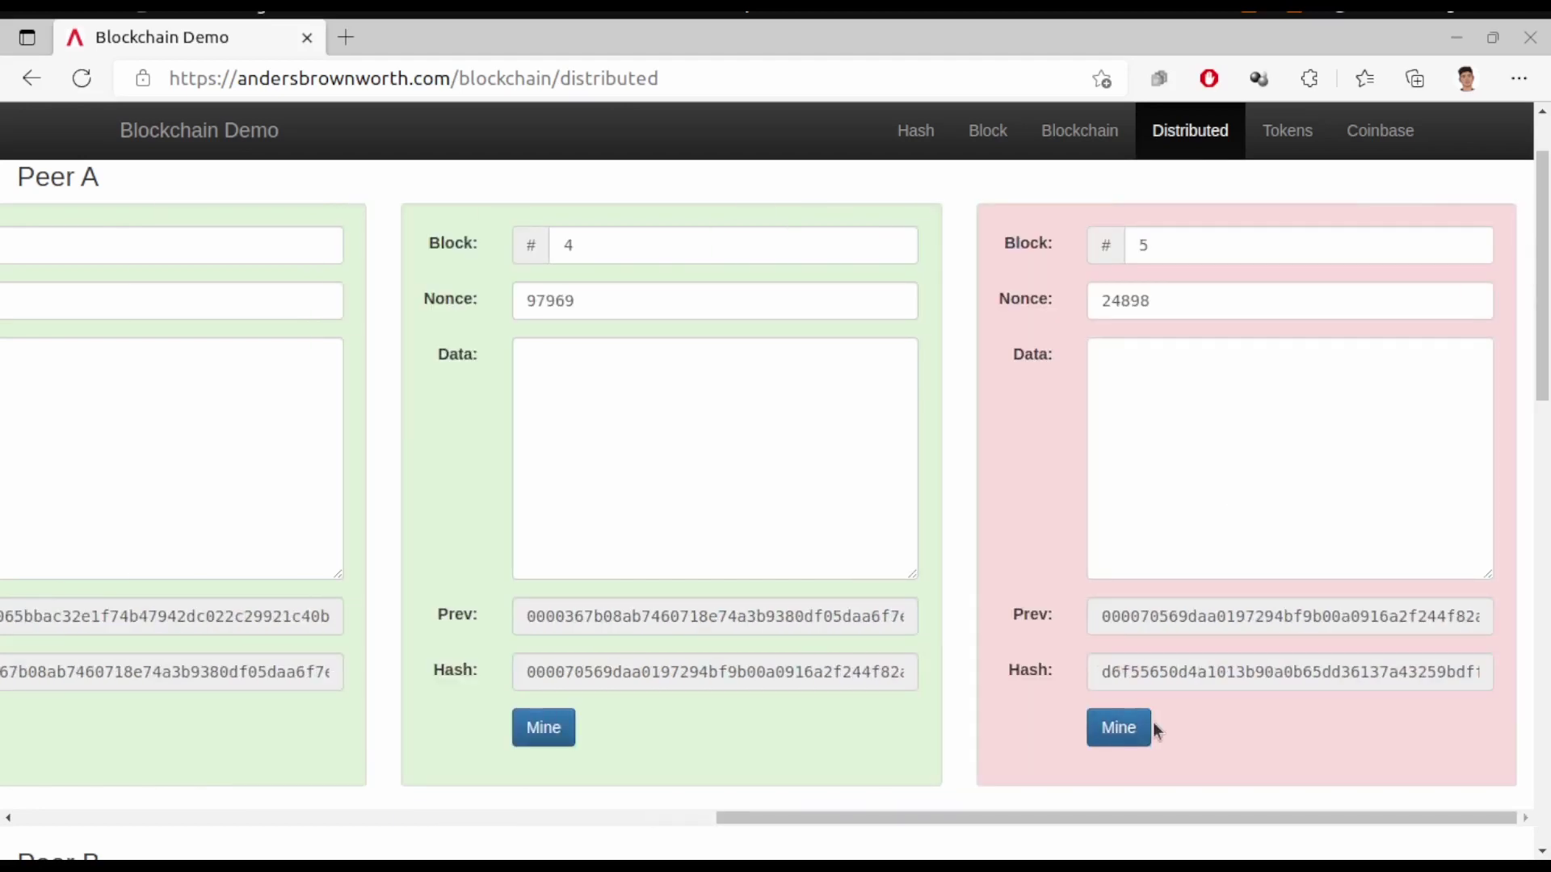
left_click(1120, 728)
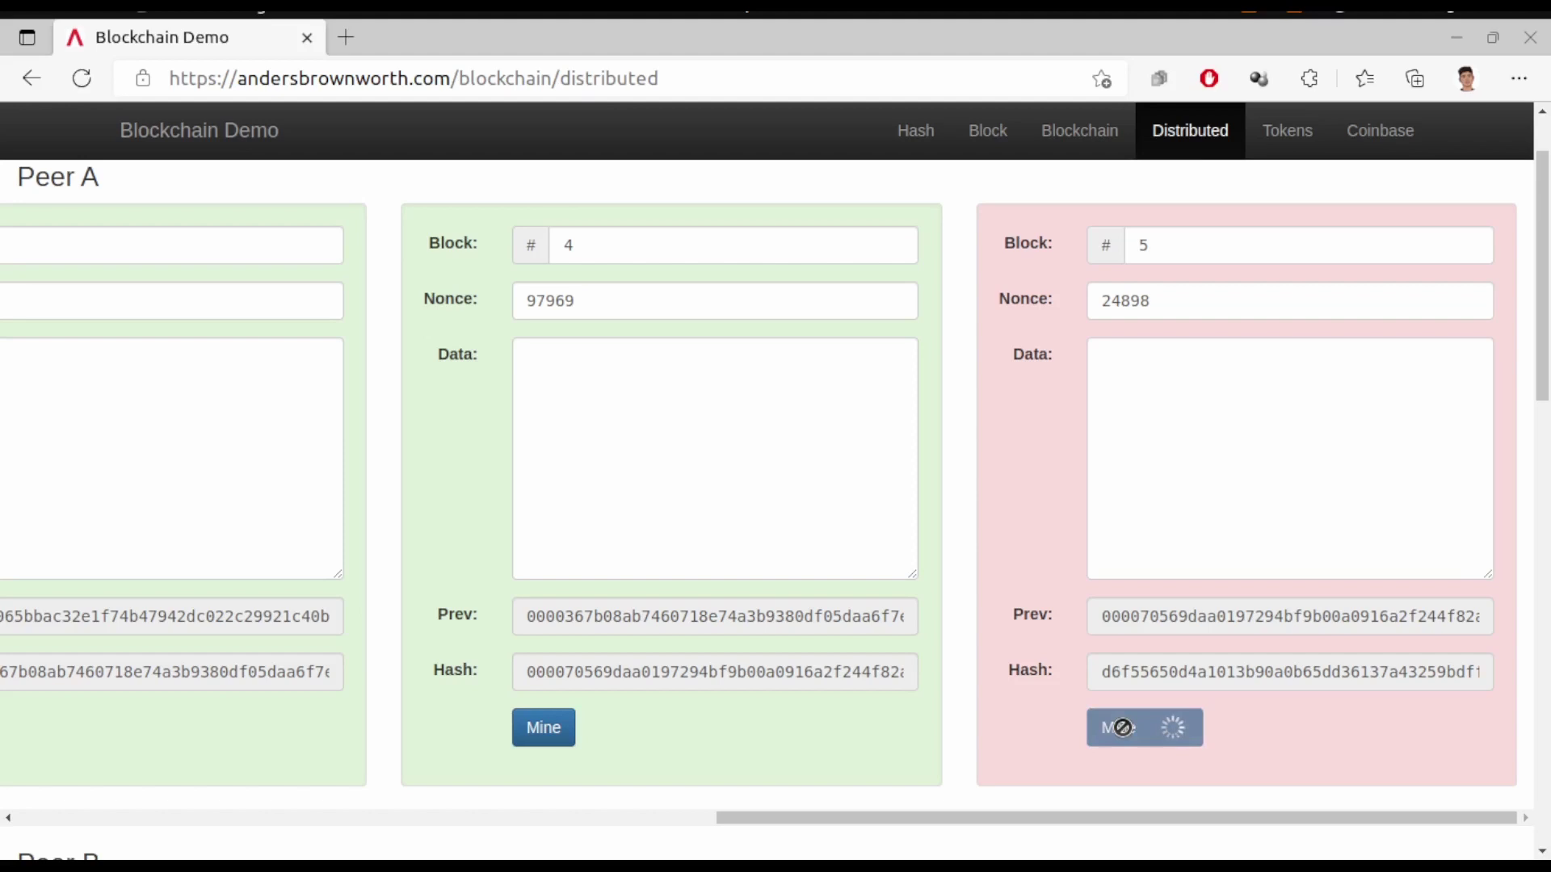
scroll(1220, 556, "left", 3)
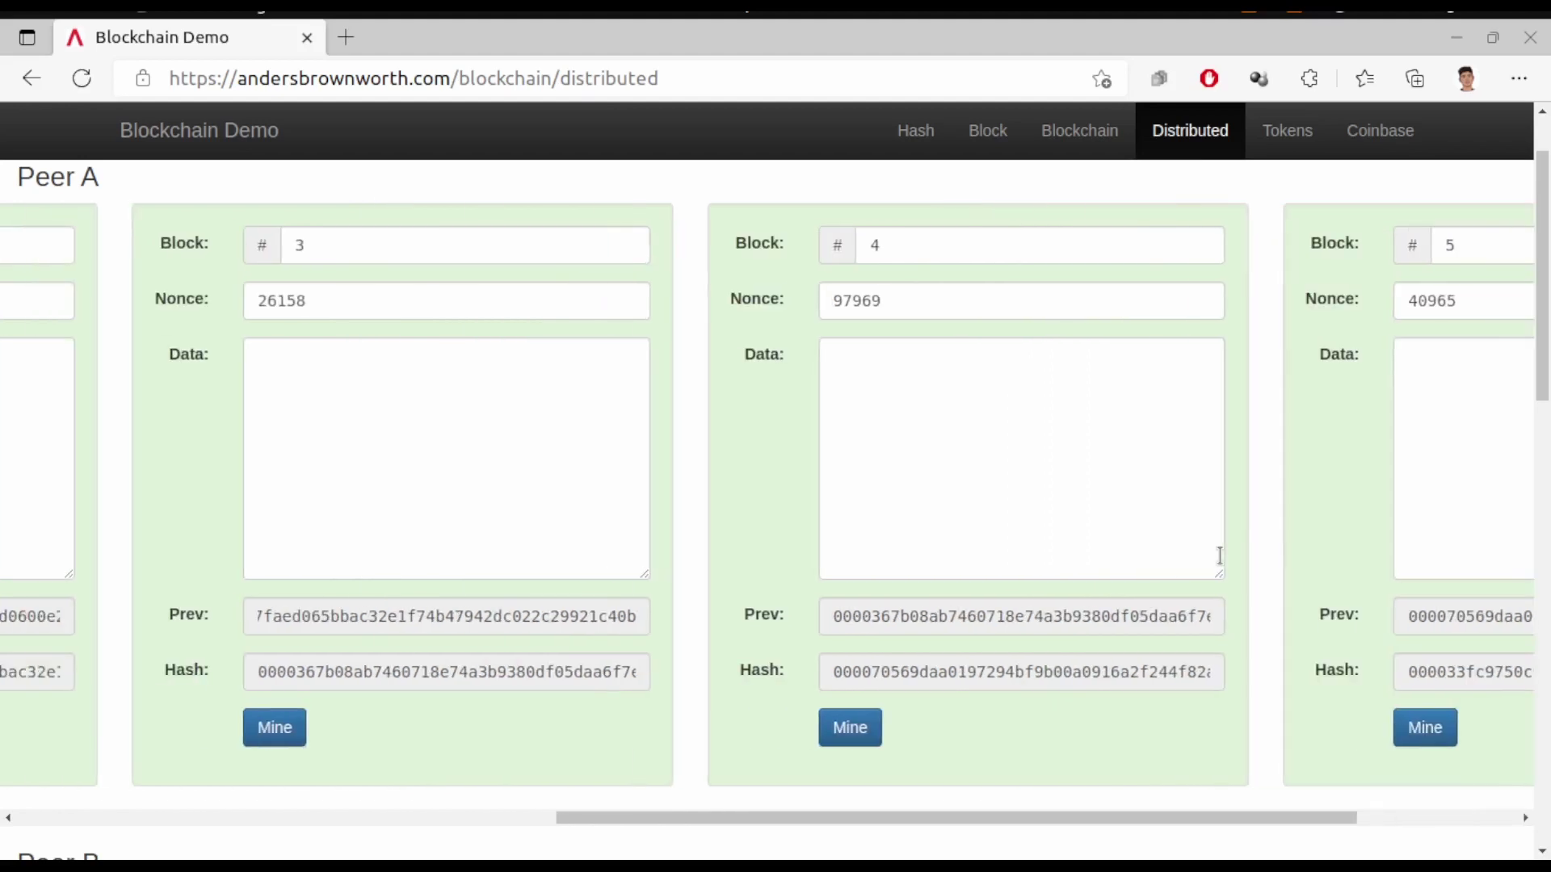
scroll(1220, 556, "left", 8)
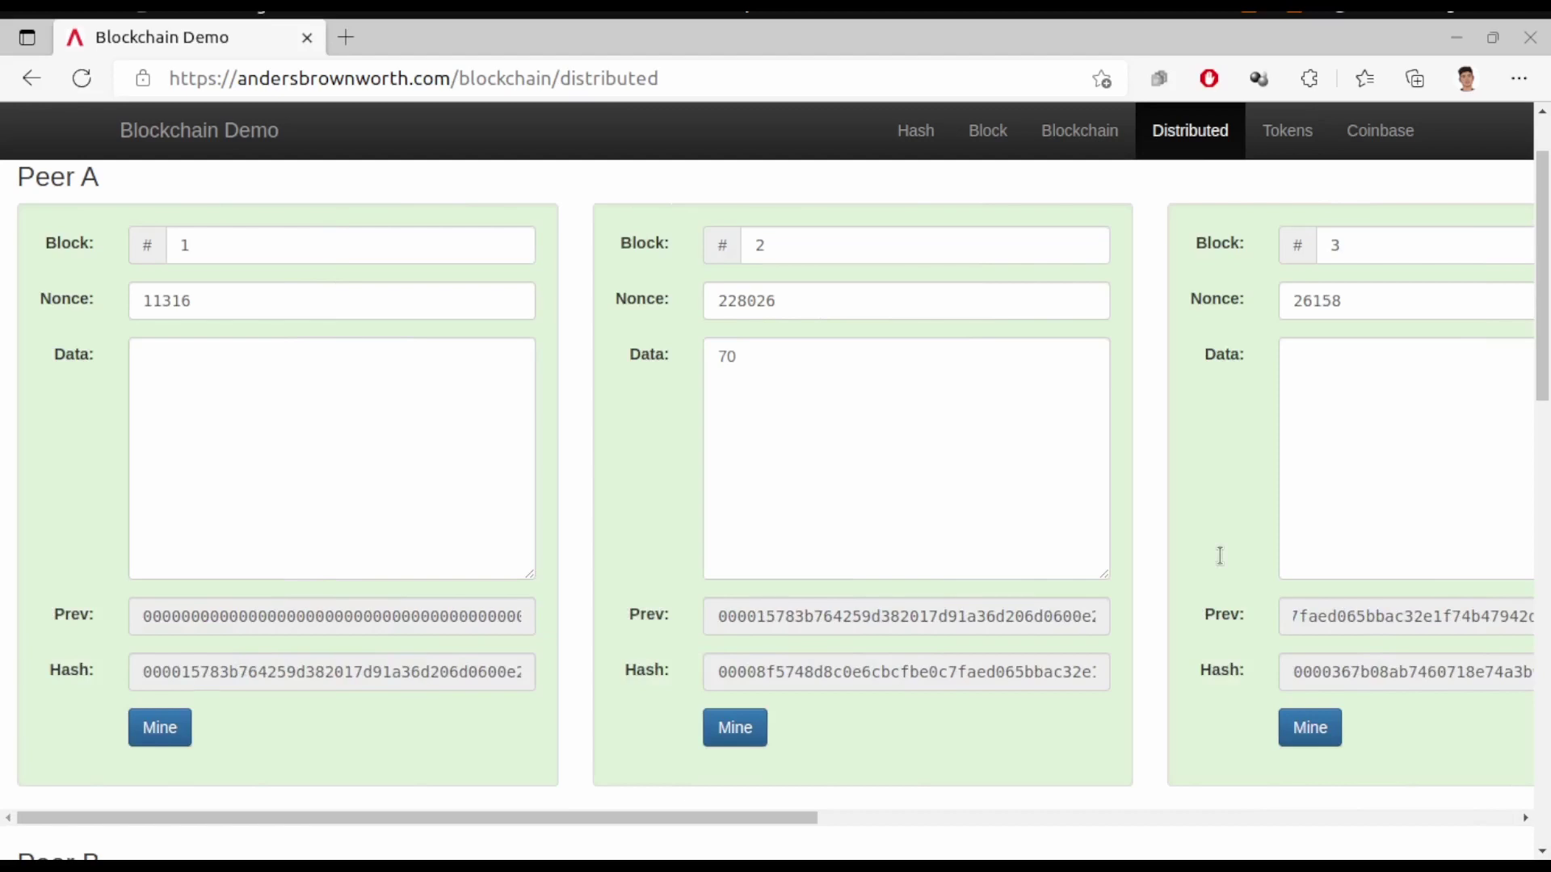
scroll(1220, 556, "up", 2)
scroll(1219, 556, "down", 2)
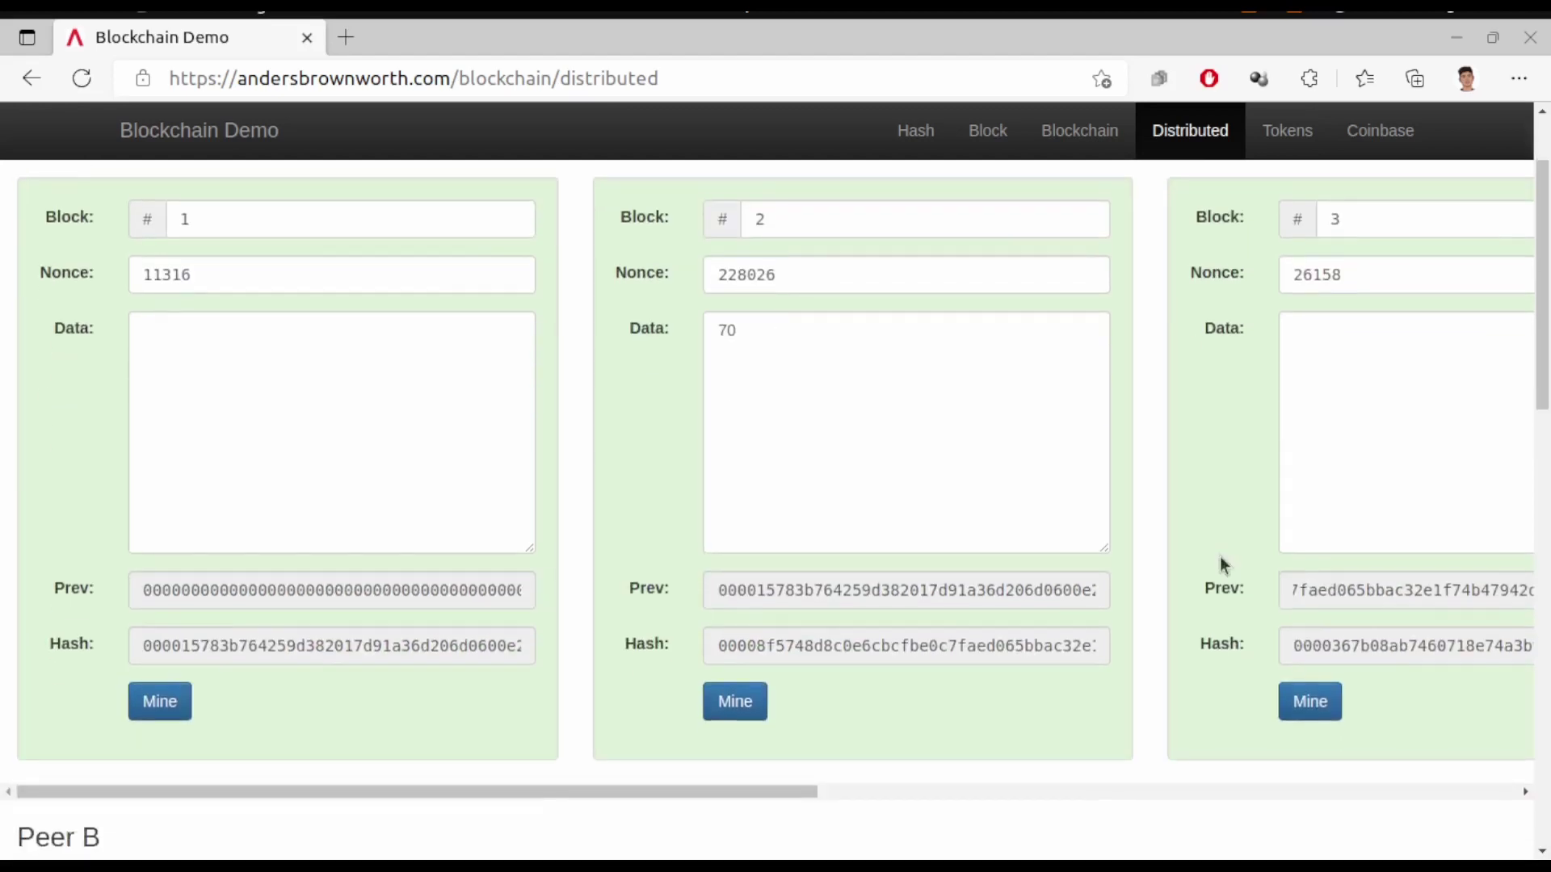
scroll(1220, 556, "up", 2)
scroll(1222, 565, "down", 7)
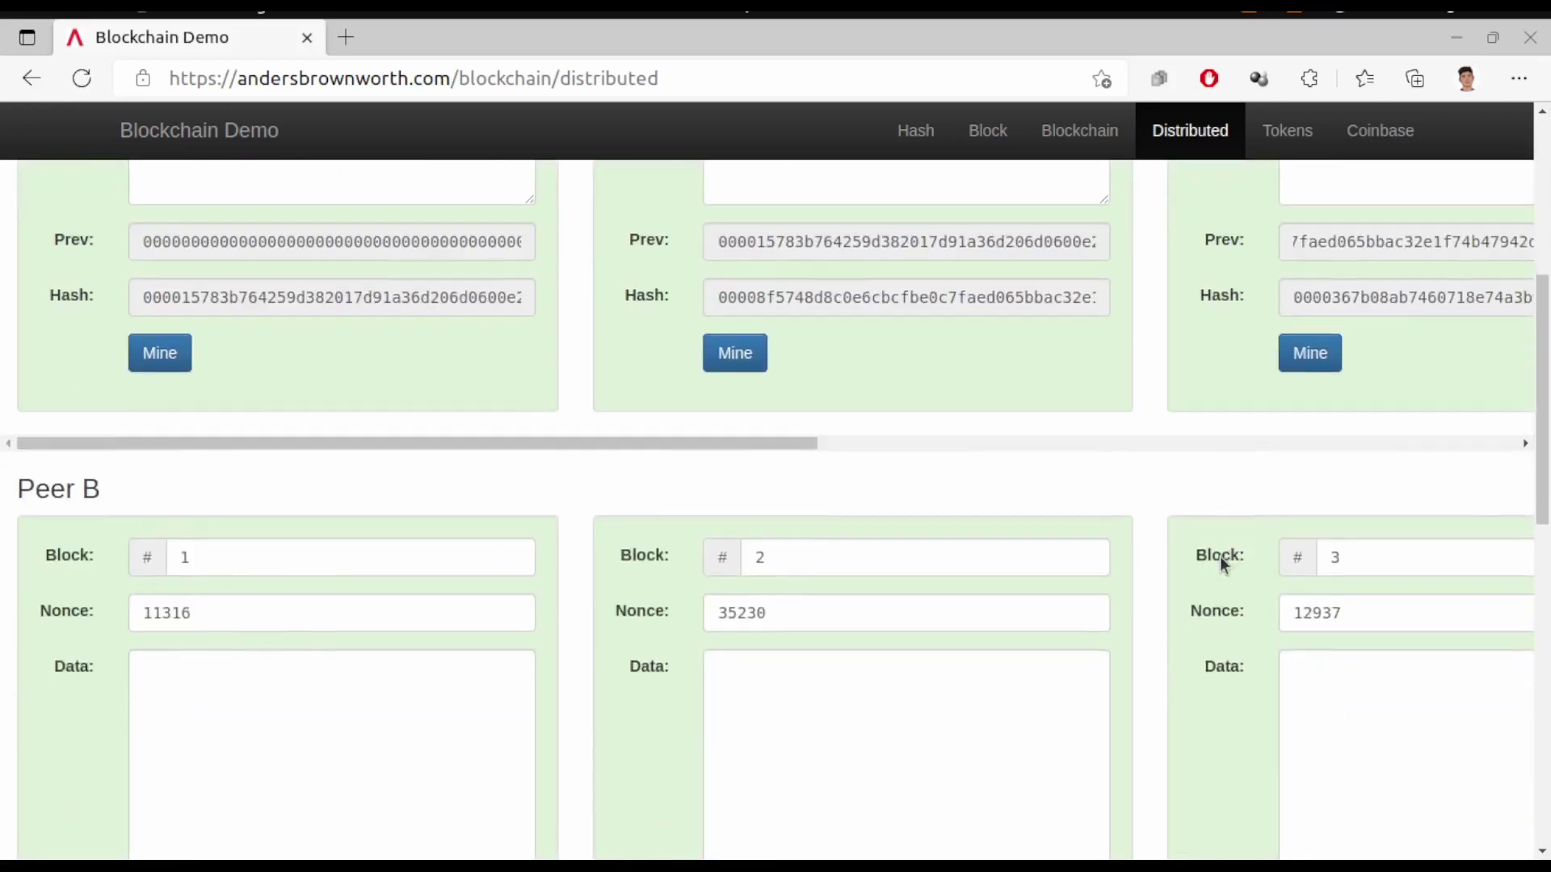
scroll(1221, 565, "down", 8)
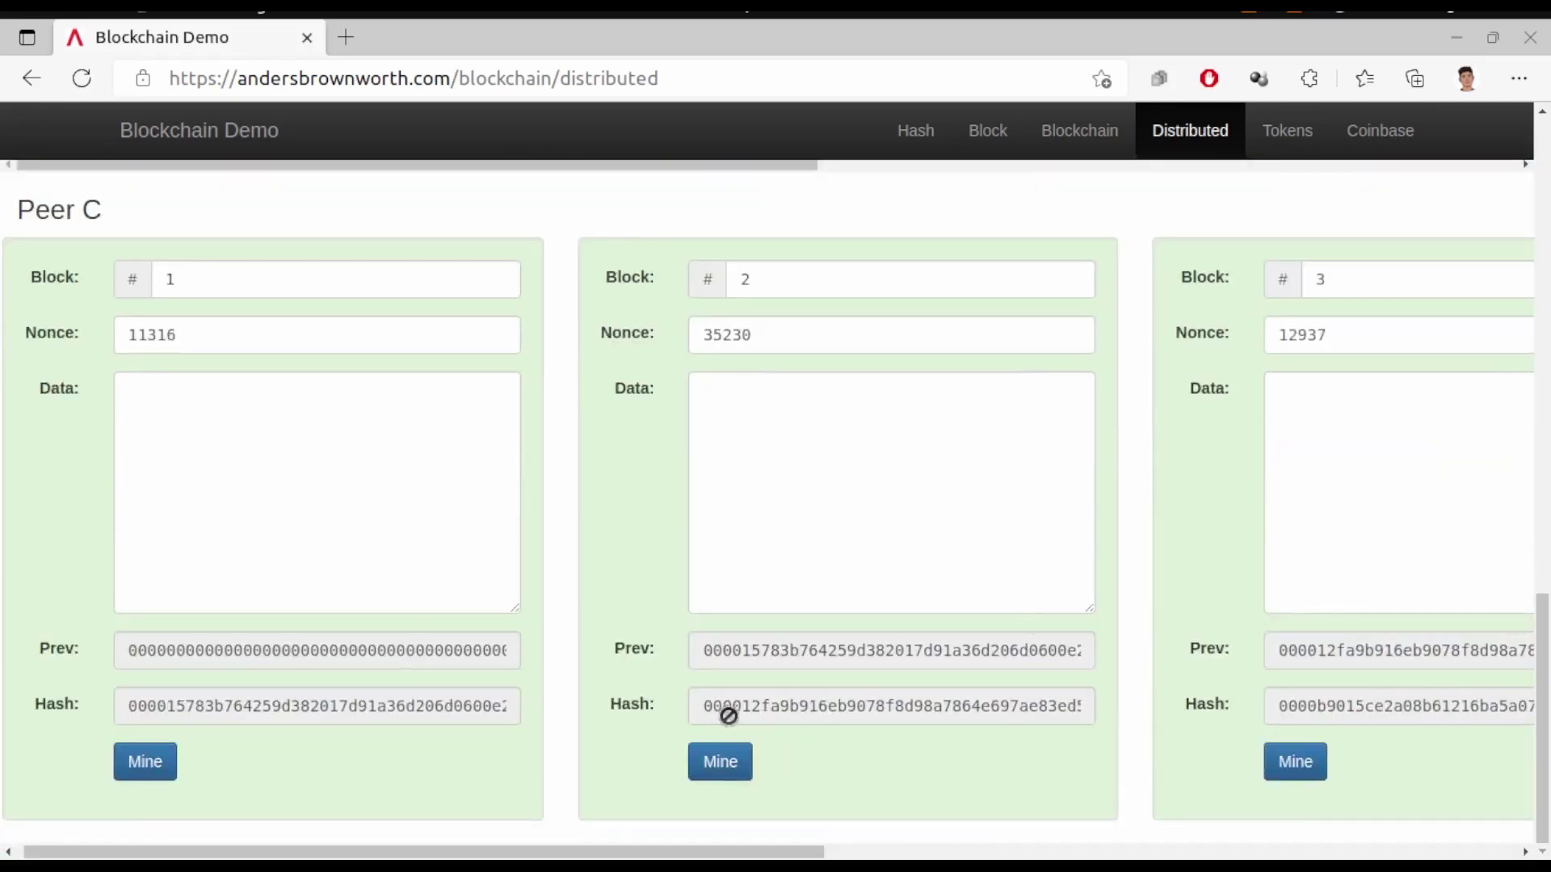
scroll(934, 575, "up", 5)
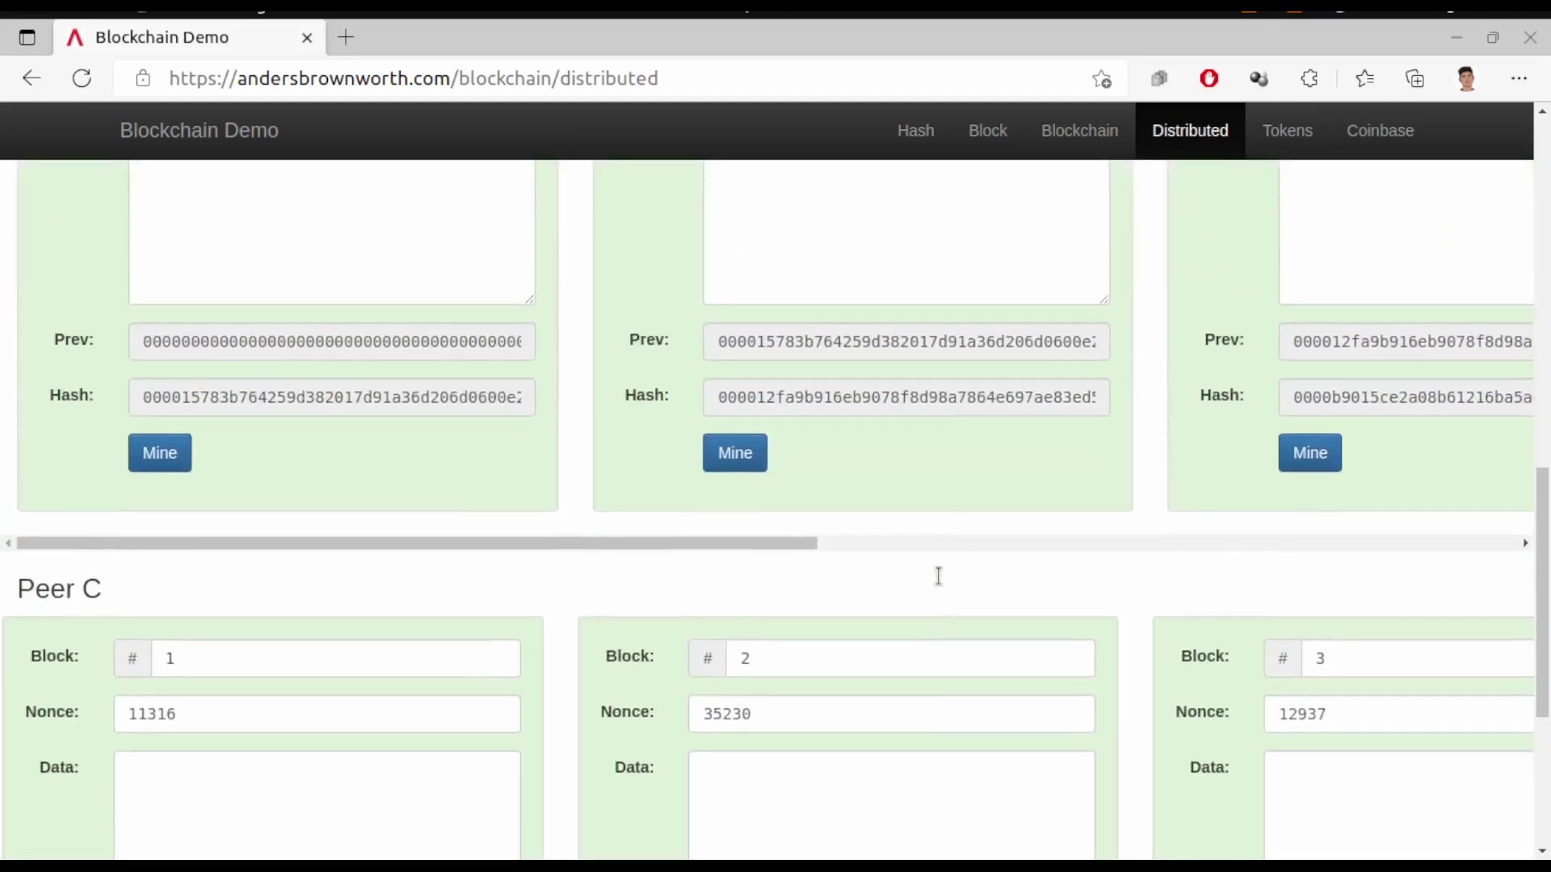
scroll(886, 432, "up", 4)
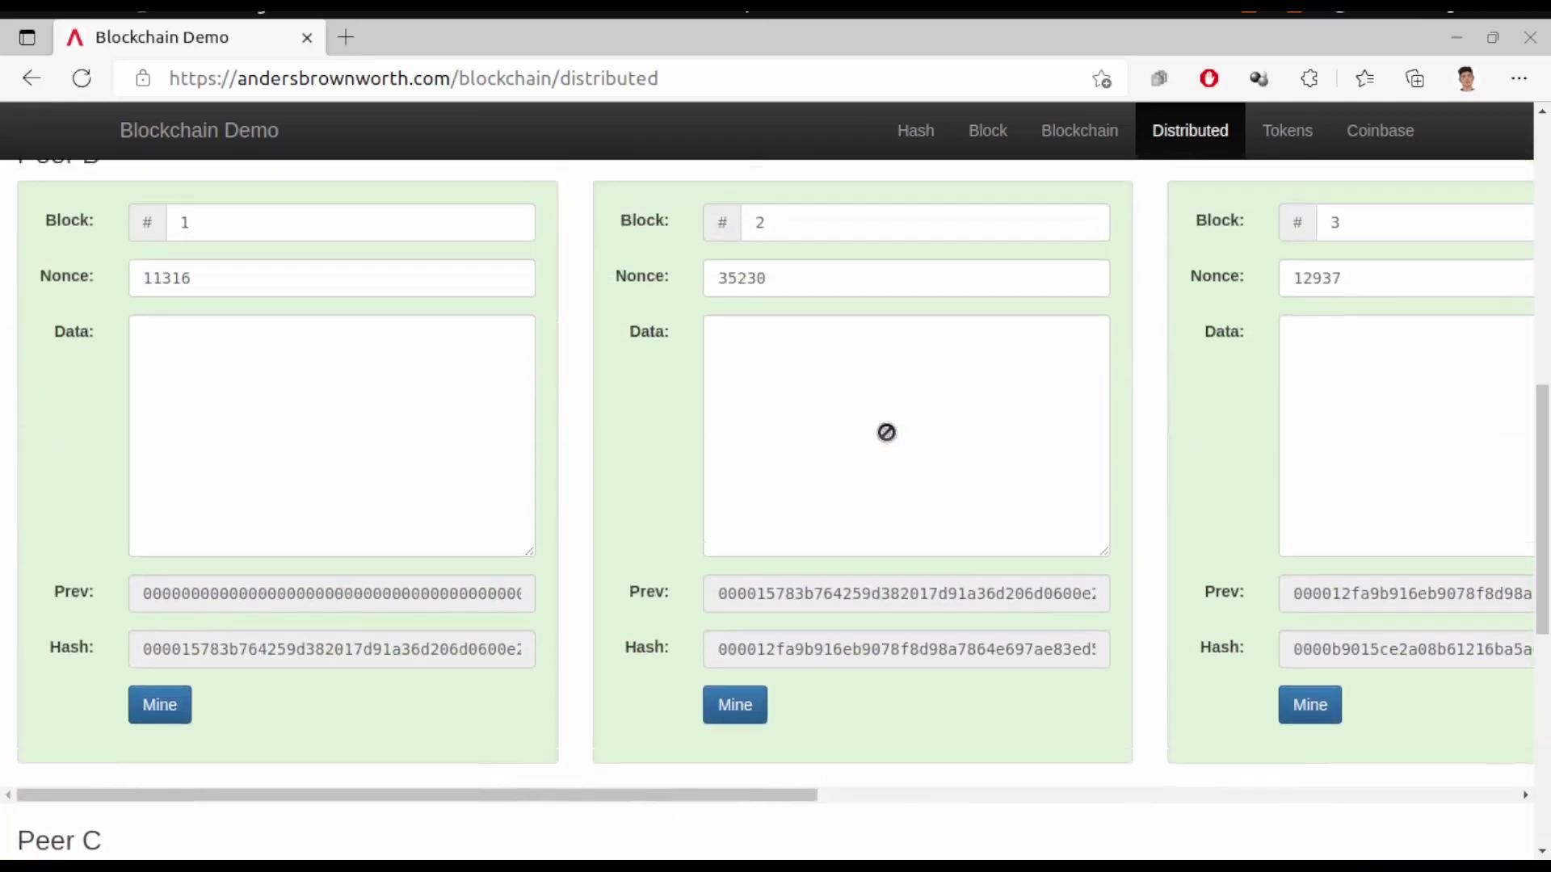
scroll(886, 432, "up", 3)
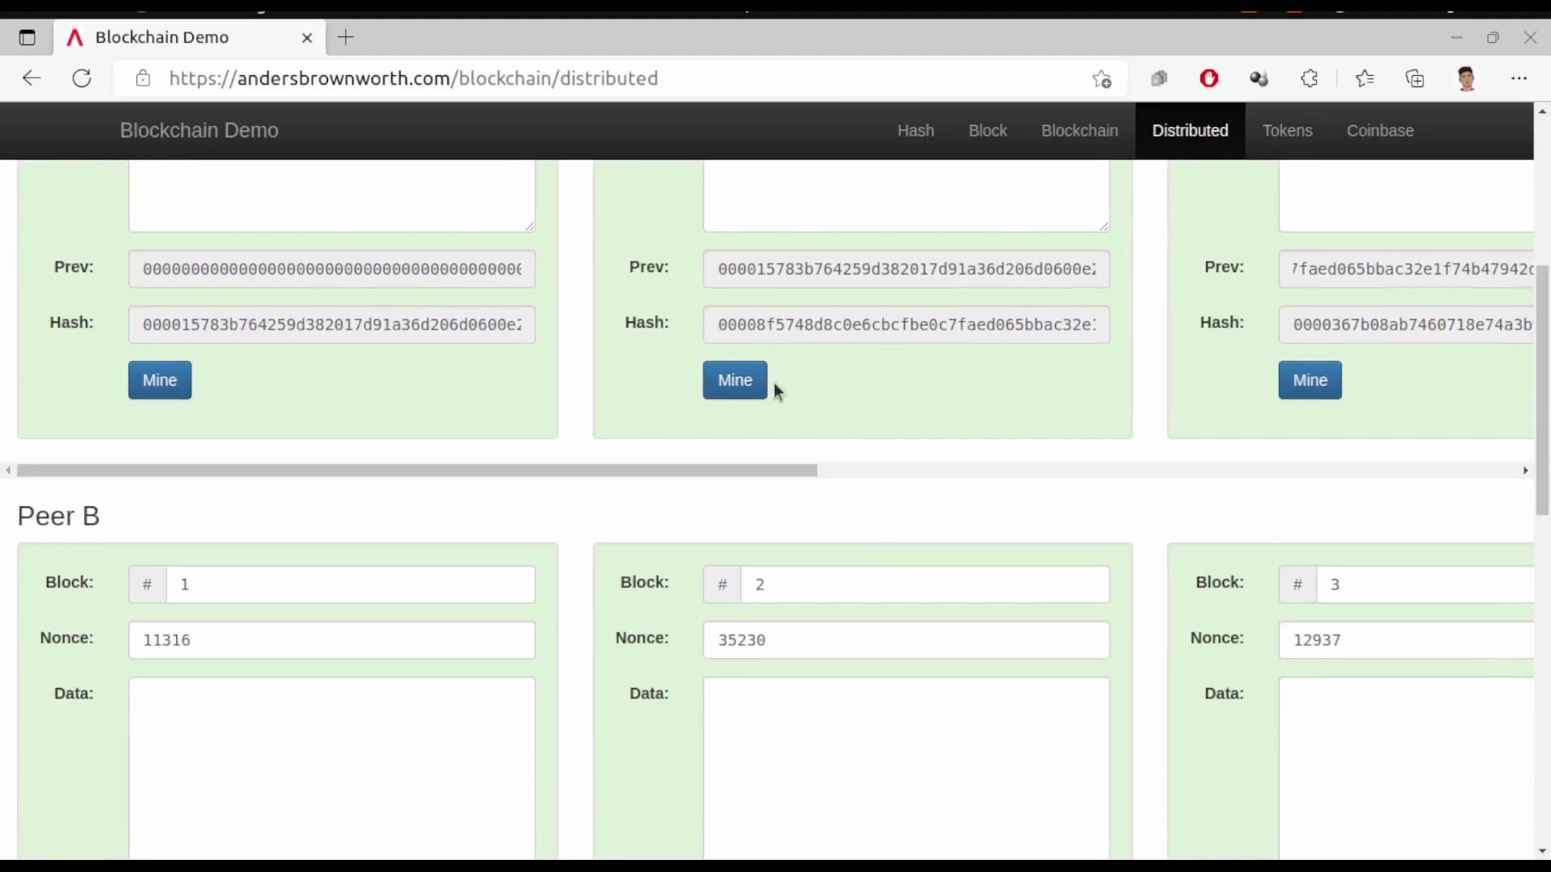
scroll(822, 340, "up", 1)
scroll(822, 340, "up", 4)
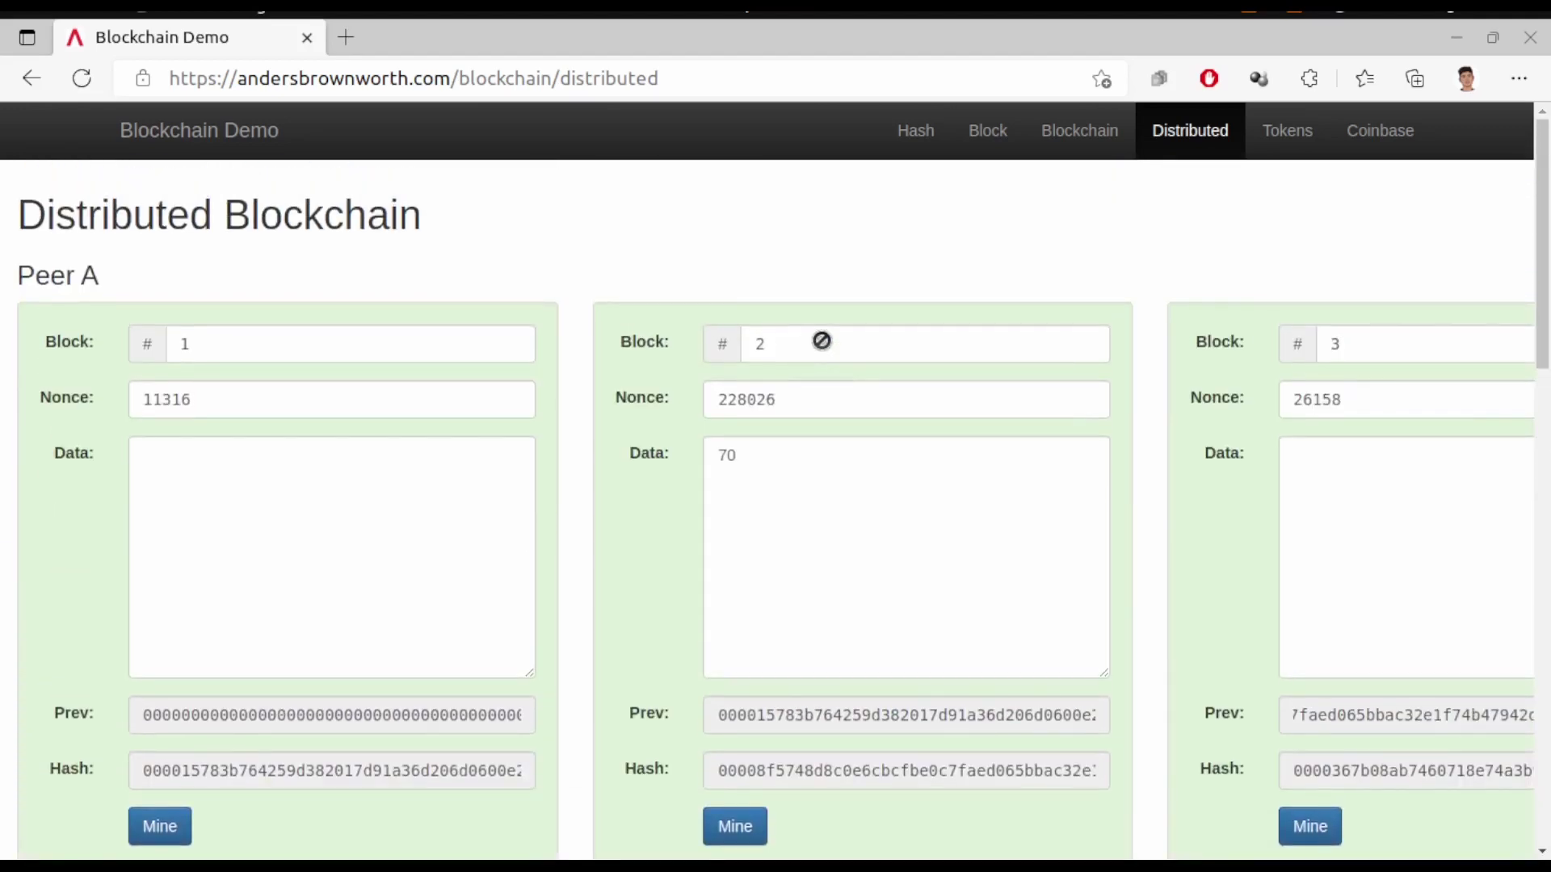